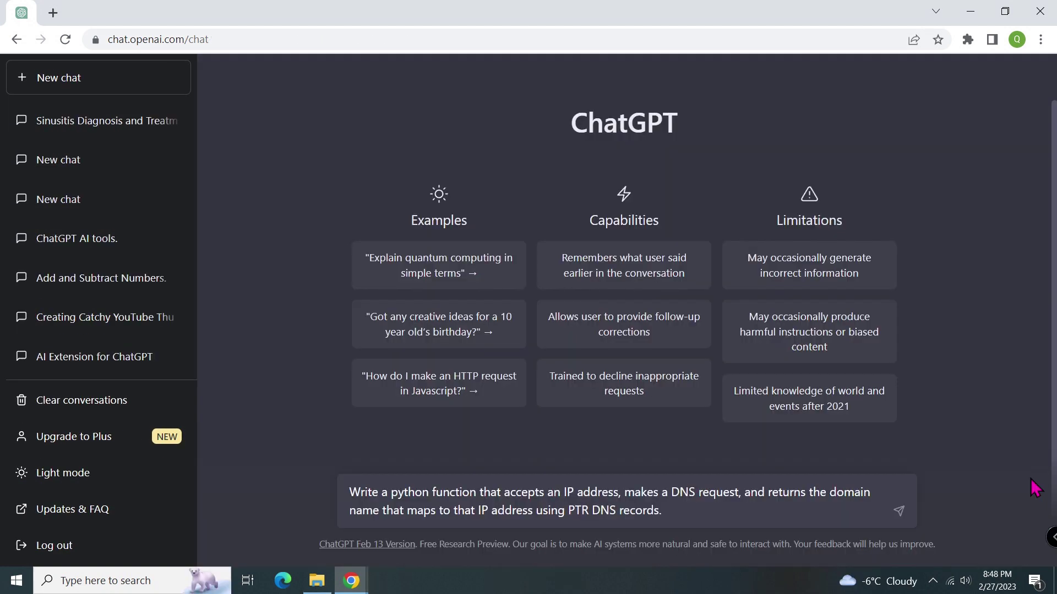
Send the reverse DNS lookup and sinus diagnosis prompts, then show the talk's transcript in Arabic and Polish.
{"action": "left_click", "coordinate": [900, 511]}
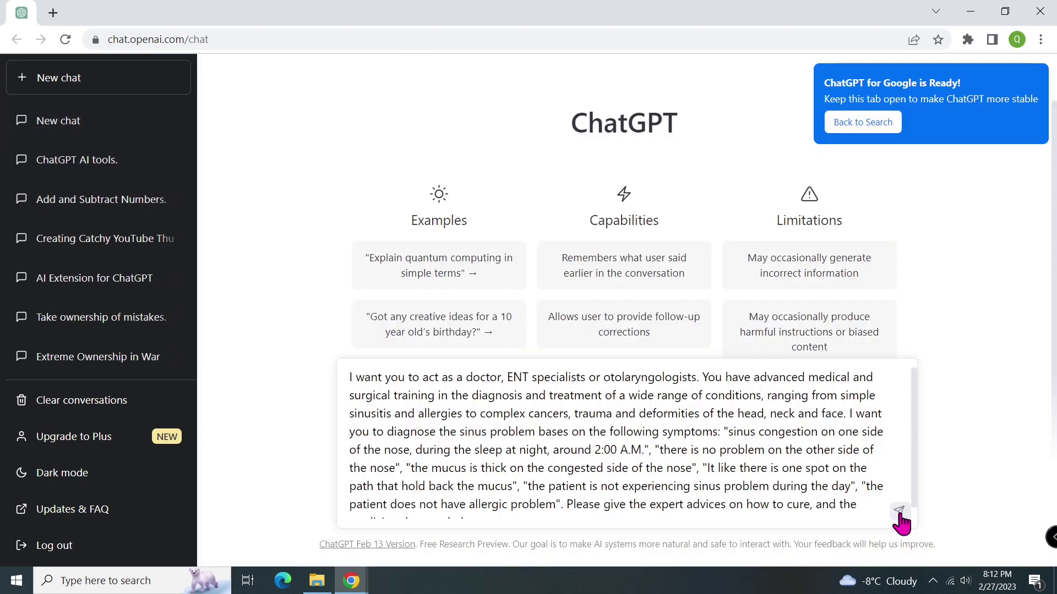
{"action": "left_click", "coordinate": [899, 512]}
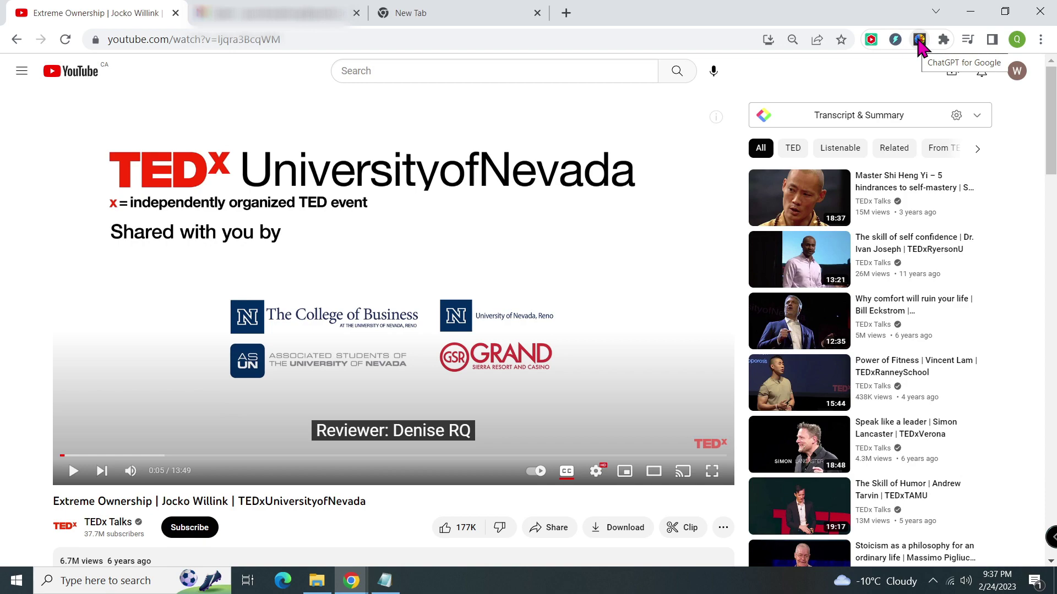
{"action": "left_click", "coordinate": [855, 119]}
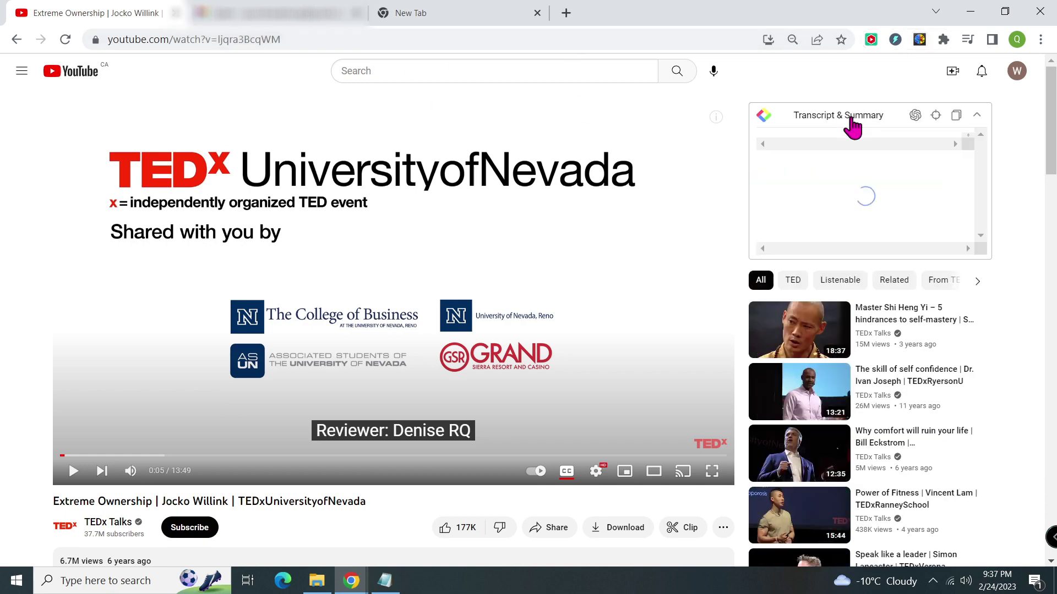
{"action": "mouse_move", "coordinate": [983, 160]}
{"action": "left_mouse_down"}
{"action": "mouse_move", "coordinate": [1000, 467]}
{"action": "mouse_move", "coordinate": [1002, 166]}
{"action": "left_mouse_up"}
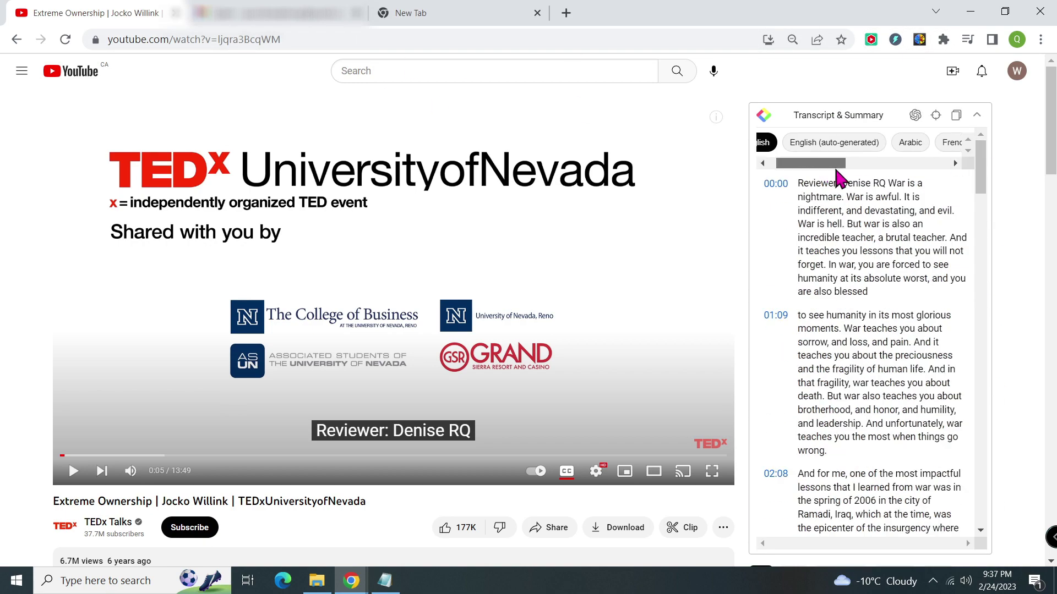
{"action": "left_click", "coordinate": [930, 144]}
{"action": "left_click", "coordinate": [940, 144]}
{"action": "left_click", "coordinate": [275, 13]}
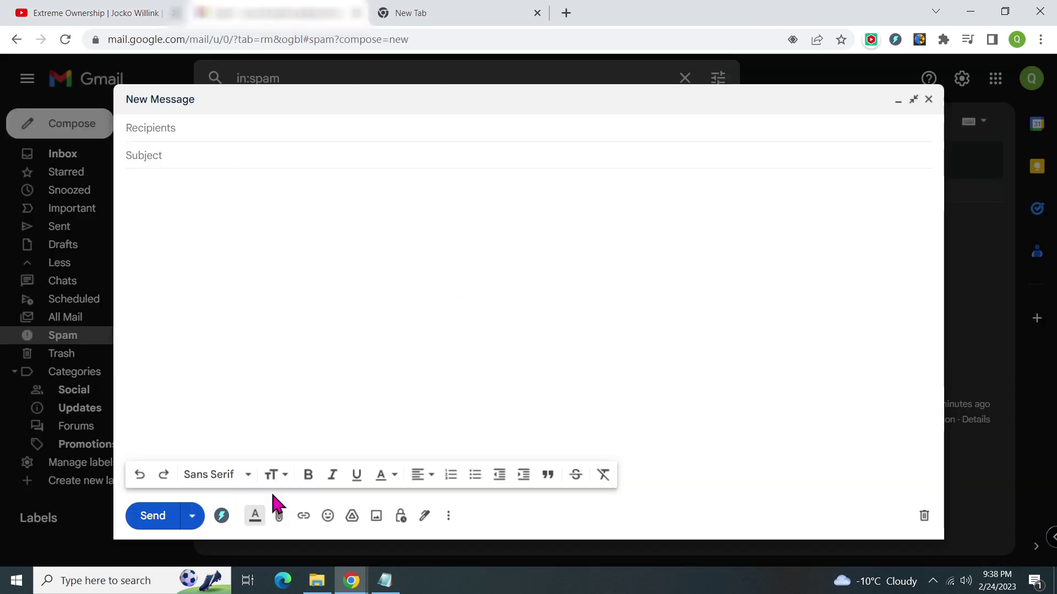
Bring up ChatGPT Writer on the Gmail draft, then Google how to access ChatGPT.
{"action": "left_click", "coordinate": [221, 516]}
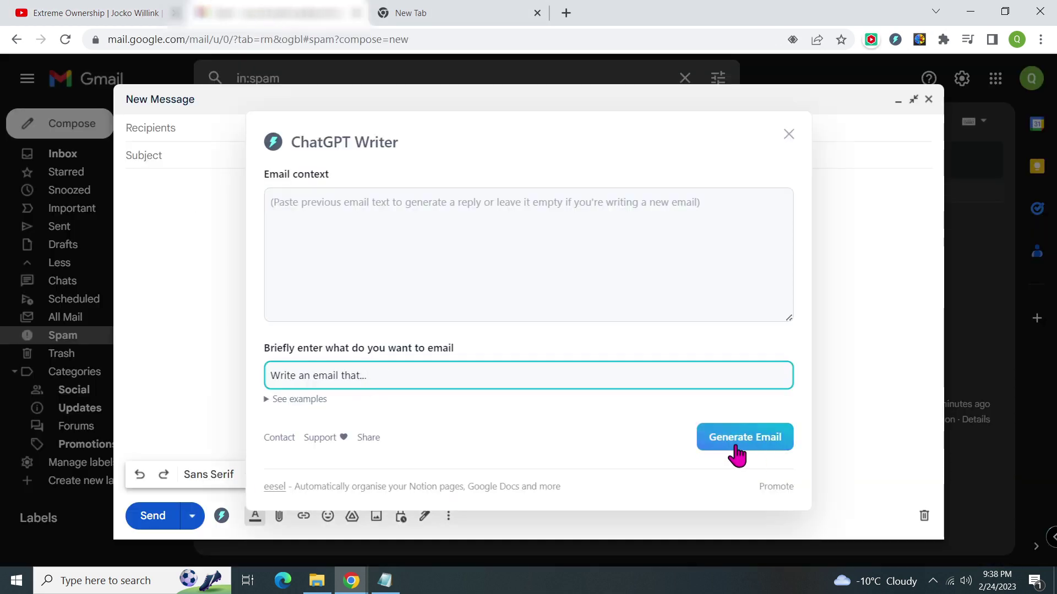
{"action": "left_click", "coordinate": [481, 16]}
{"action": "left_click", "coordinate": [513, 259]}
{"action": "type", "text": "how"}
{"action": "key", "text": "Return"}
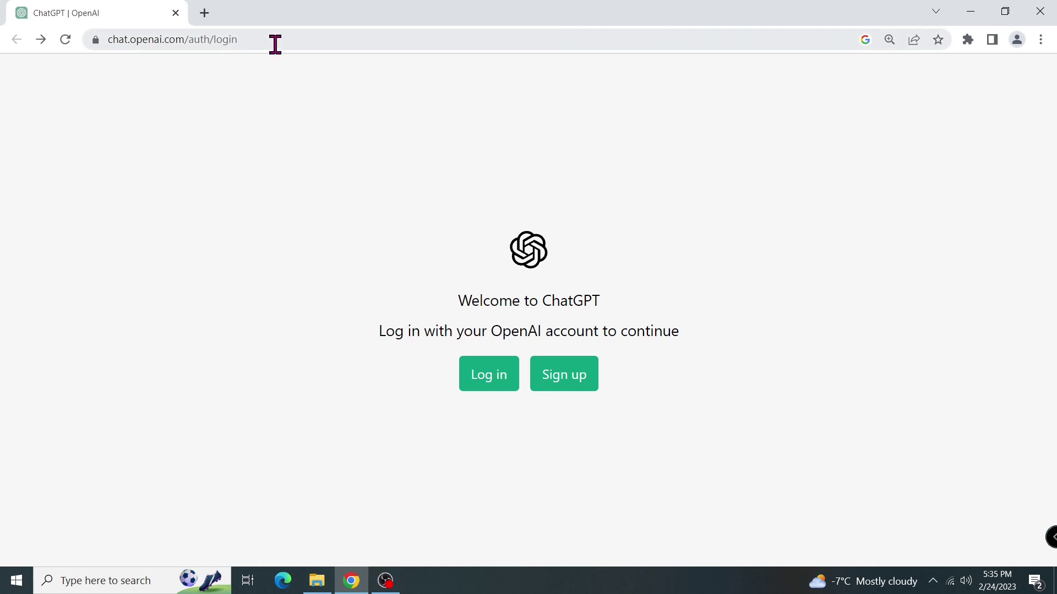
Go from the ChatGPT login page to the Create your account form and mark its phone verification note.
{"action": "left_click_drag", "start_coordinate": [274, 43], "coordinate": [100, 41]}
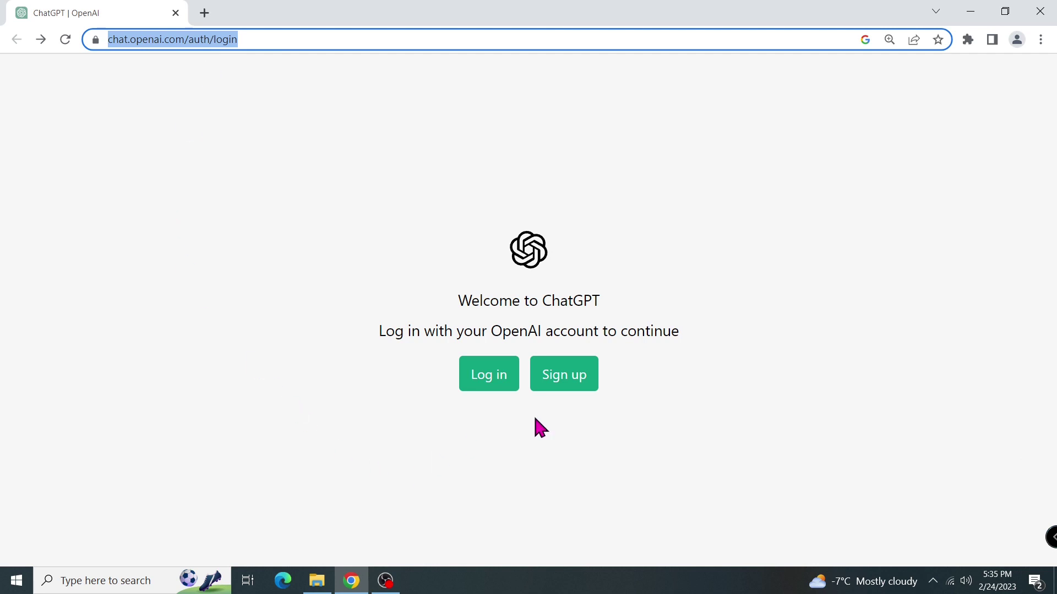
{"action": "left_click", "coordinate": [569, 392]}
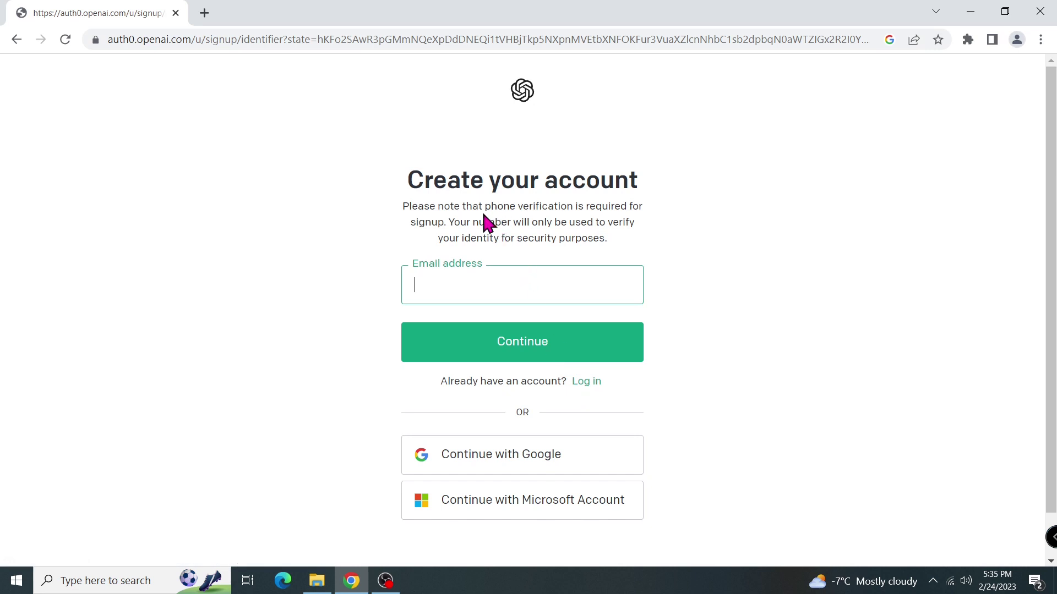
{"action": "left_click_drag", "start_coordinate": [439, 207], "coordinate": [641, 246]}
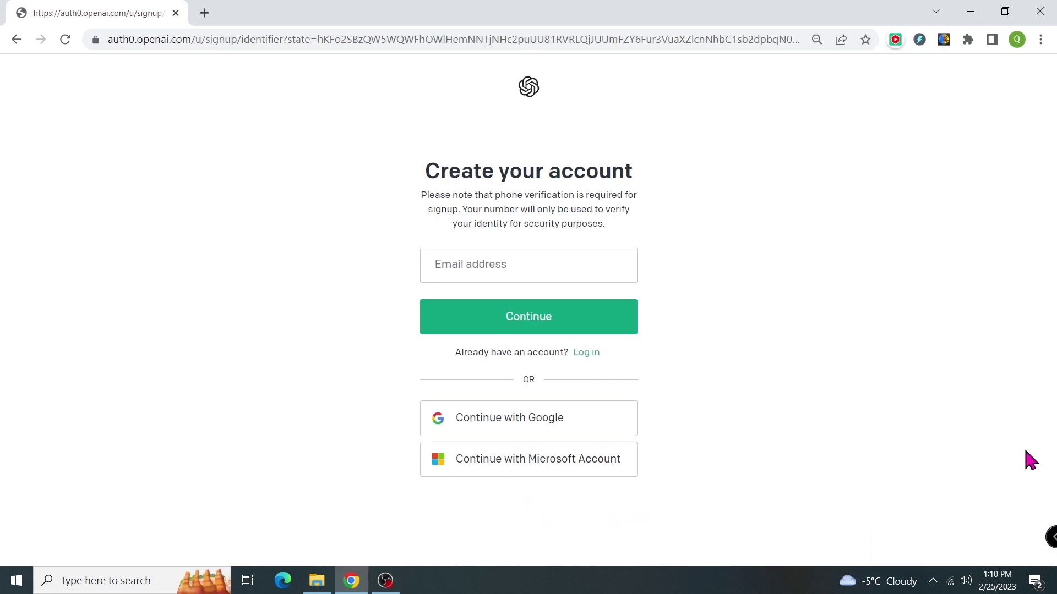
Sign up with Google using the account's e-mail and password, then enter the phone number.
{"action": "left_click", "coordinate": [630, 430]}
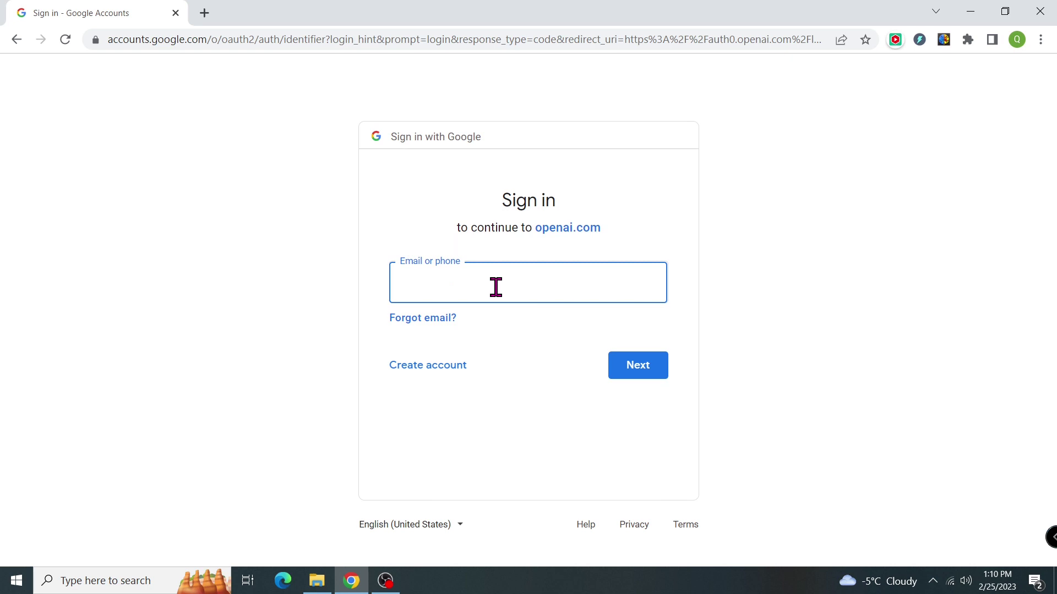
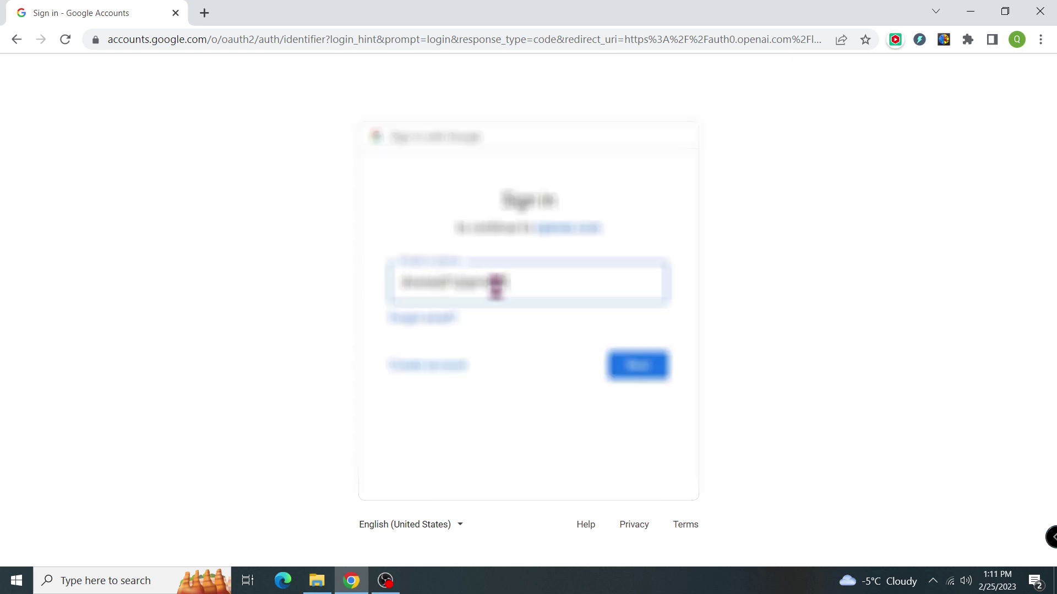
{"action": "left_click", "coordinate": [655, 386]}
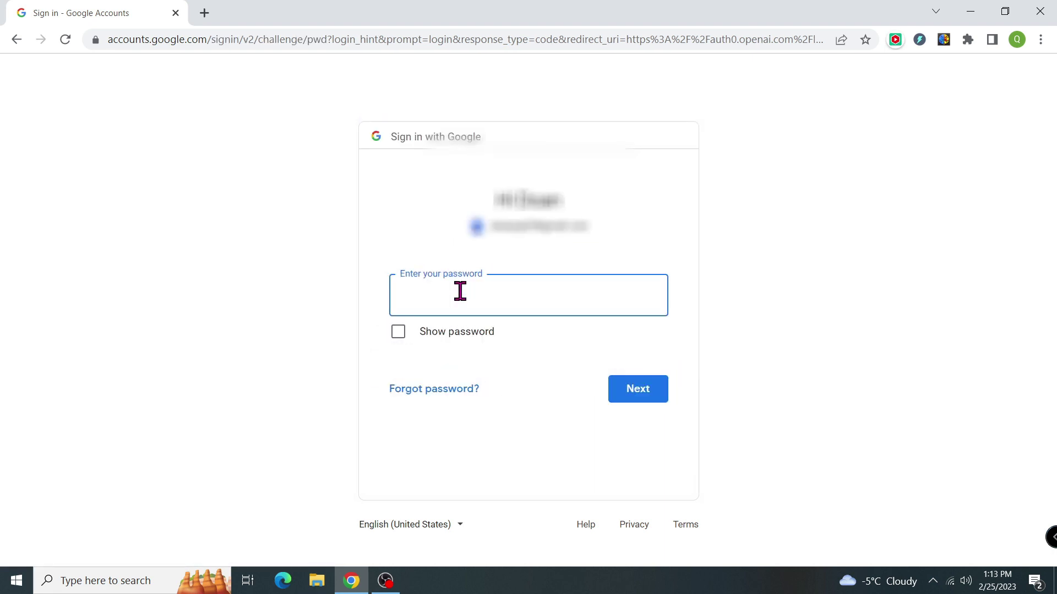
{"action": "type", "text": "••••••••"}
{"action": "left_click", "coordinate": [639, 389]}
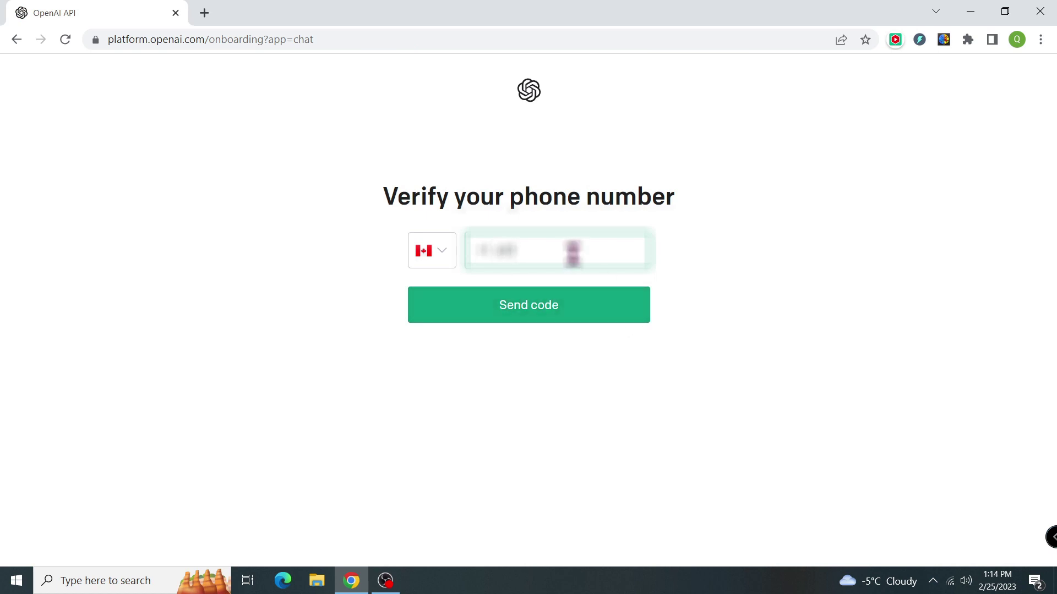
{"action": "type", "text": "555123"}
Have a verification code texted to the phone and enter it to finish account setup.
{"action": "left_click", "coordinate": [586, 317]}
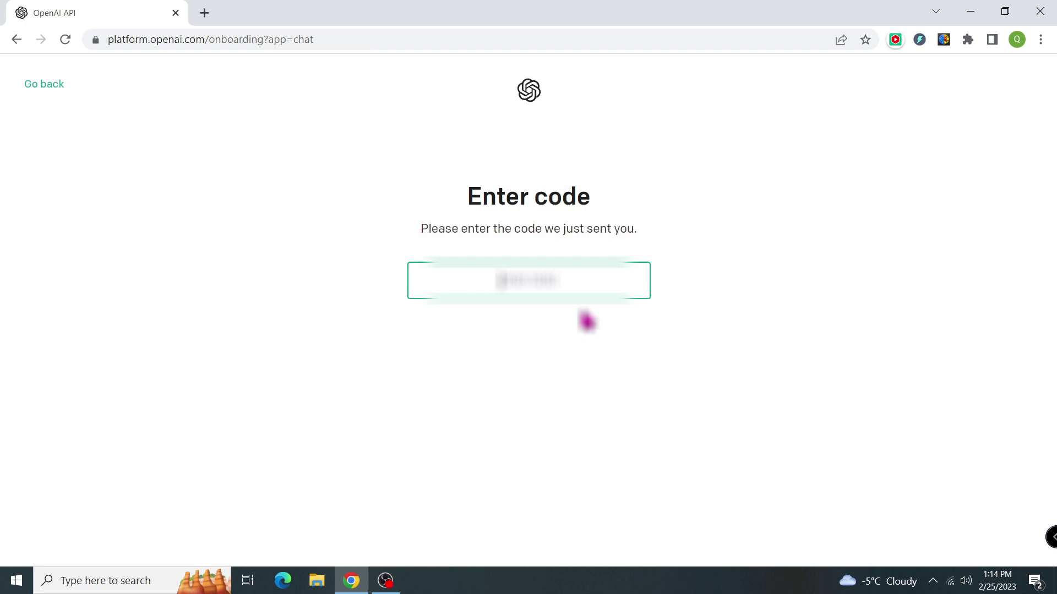
{"action": "type", "text": "123456"}
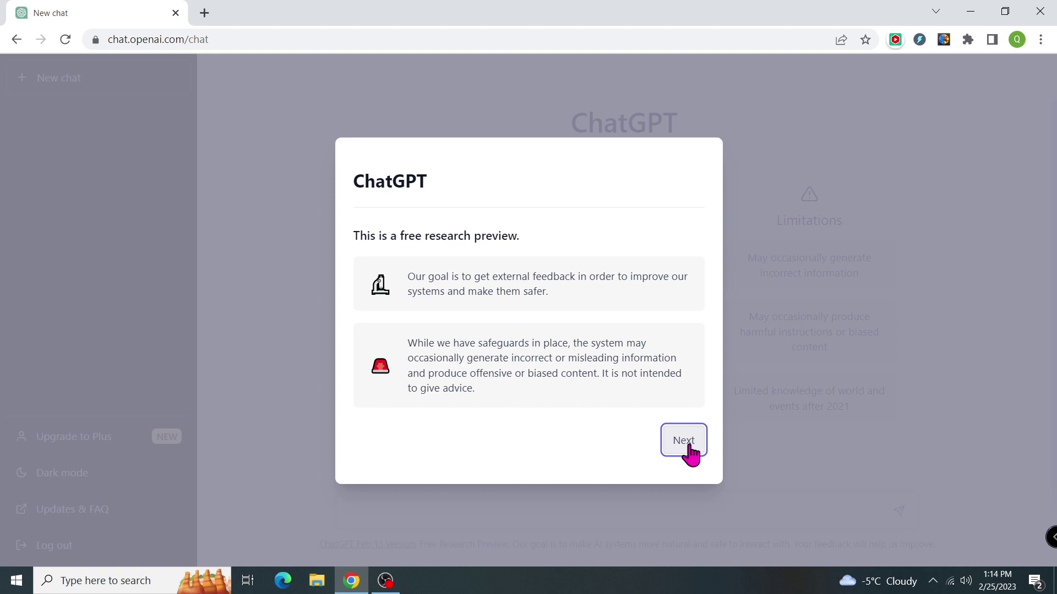
Page through the welcome dialog's introductory notes and dismiss it with Done.
{"action": "left_click", "coordinate": [684, 441]}
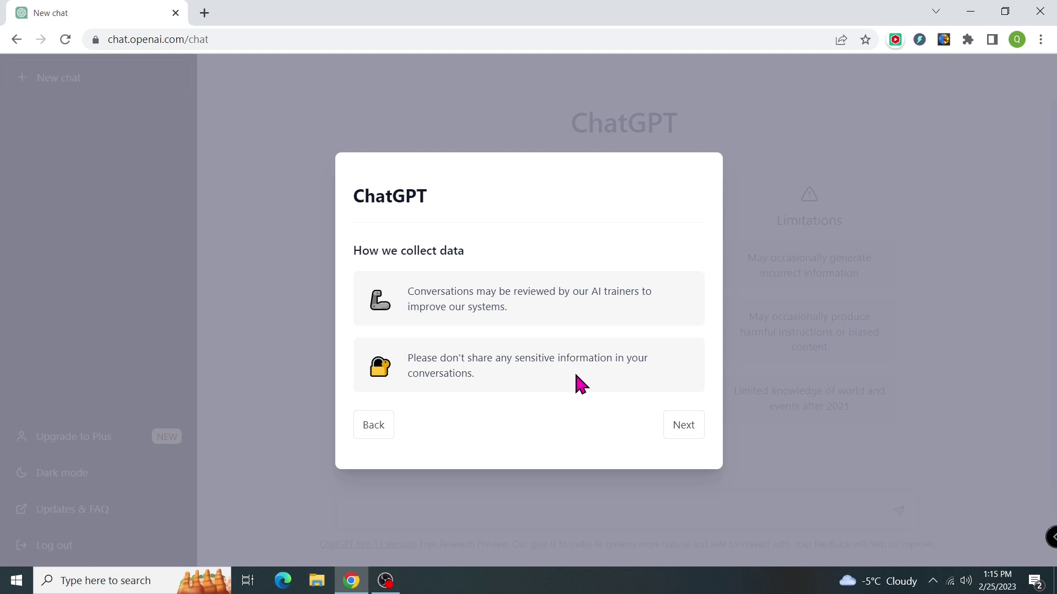
{"action": "left_click", "coordinate": [692, 437]}
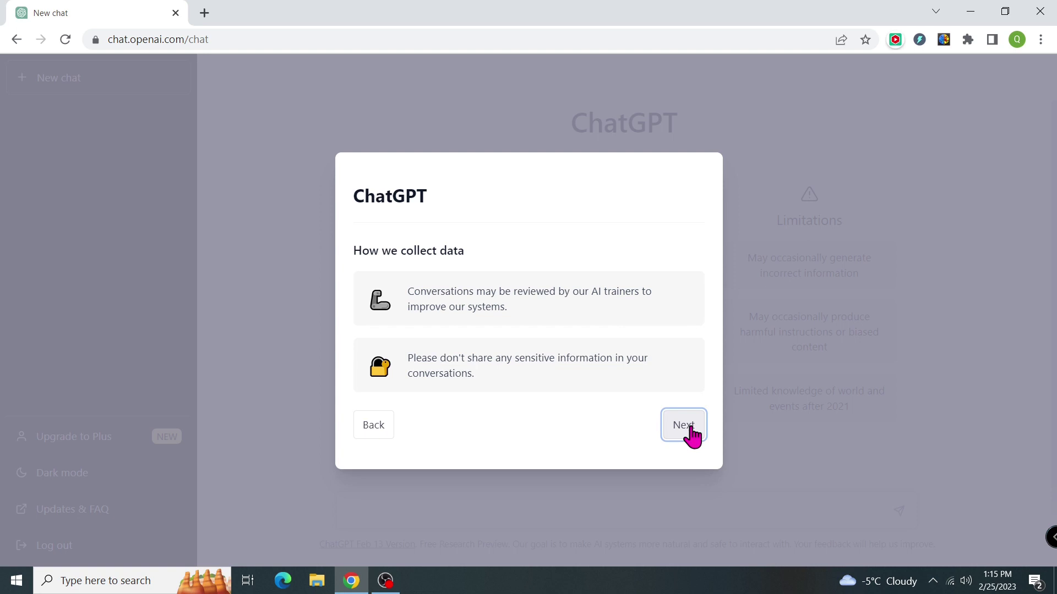
{"action": "left_click", "coordinate": [691, 437]}
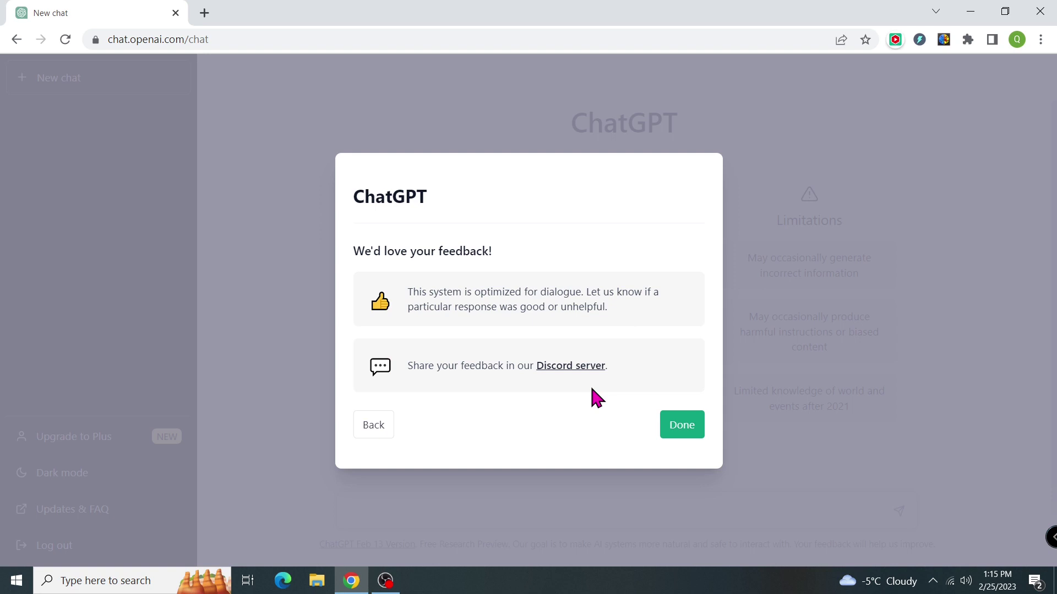
{"action": "left_click", "coordinate": [685, 432]}
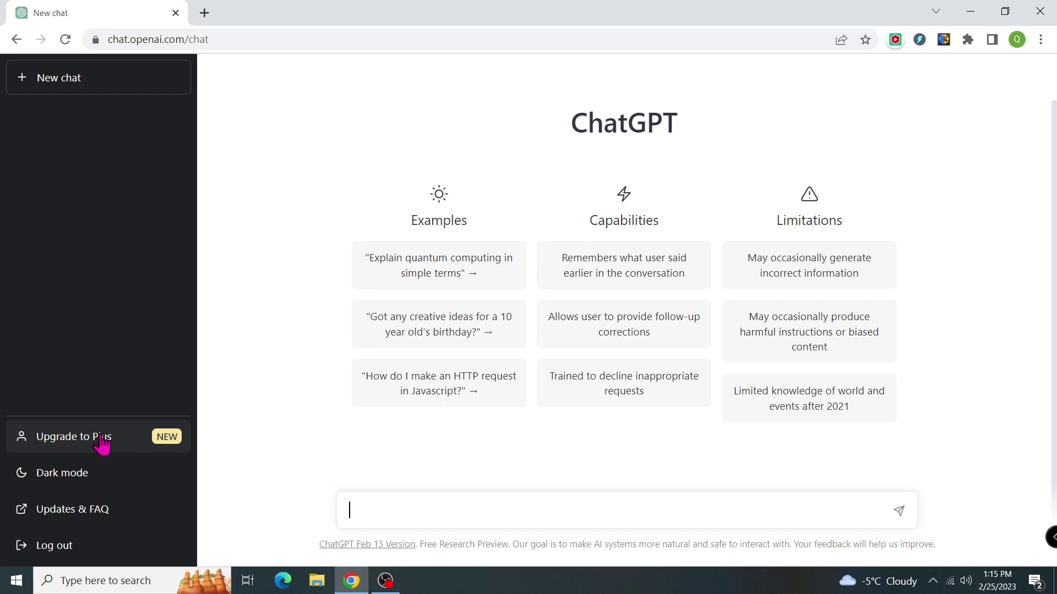
{"action": "left_click", "coordinate": [109, 480]}
{"action": "left_click", "coordinate": [107, 481]}
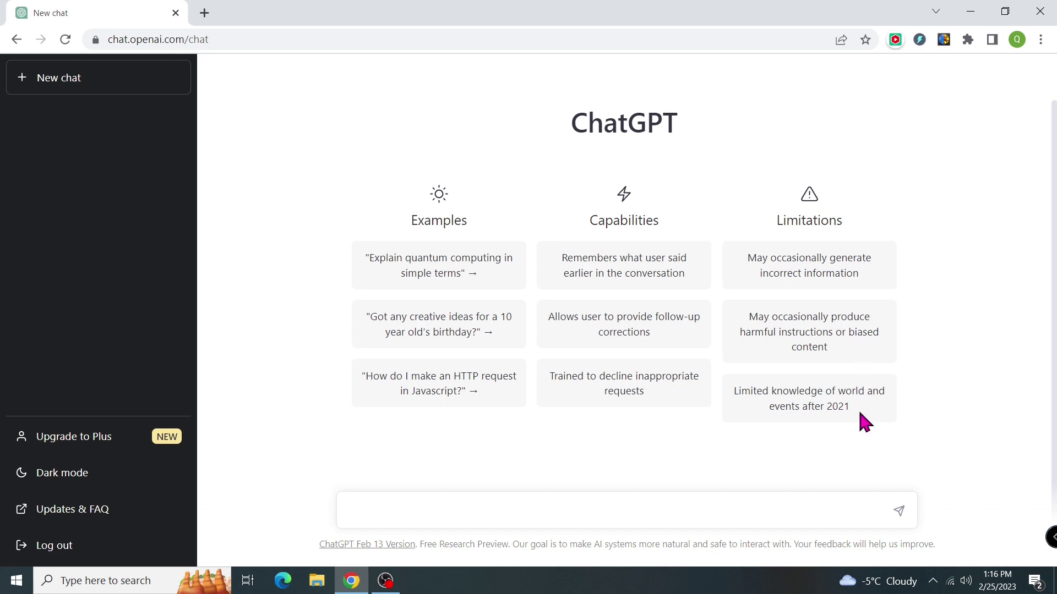
Ask the example birthday ideas question with the age changed from 10 to 8.
{"action": "left_click", "coordinate": [496, 337]}
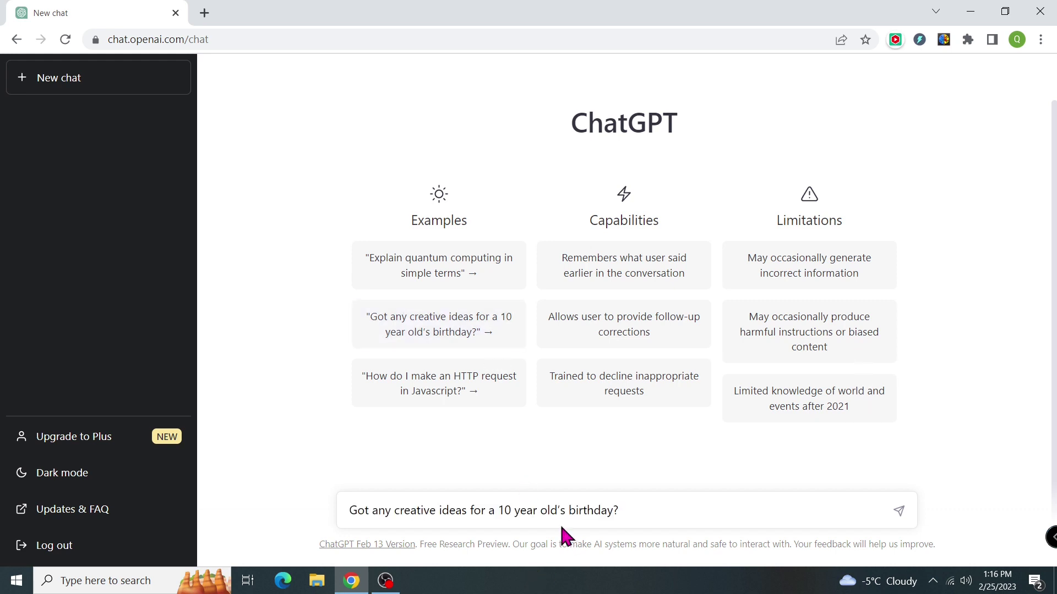
{"action": "left_click", "coordinate": [510, 511]}
{"action": "key", "text": "BackSpace"}
{"action": "key", "text": "BackSpace"}
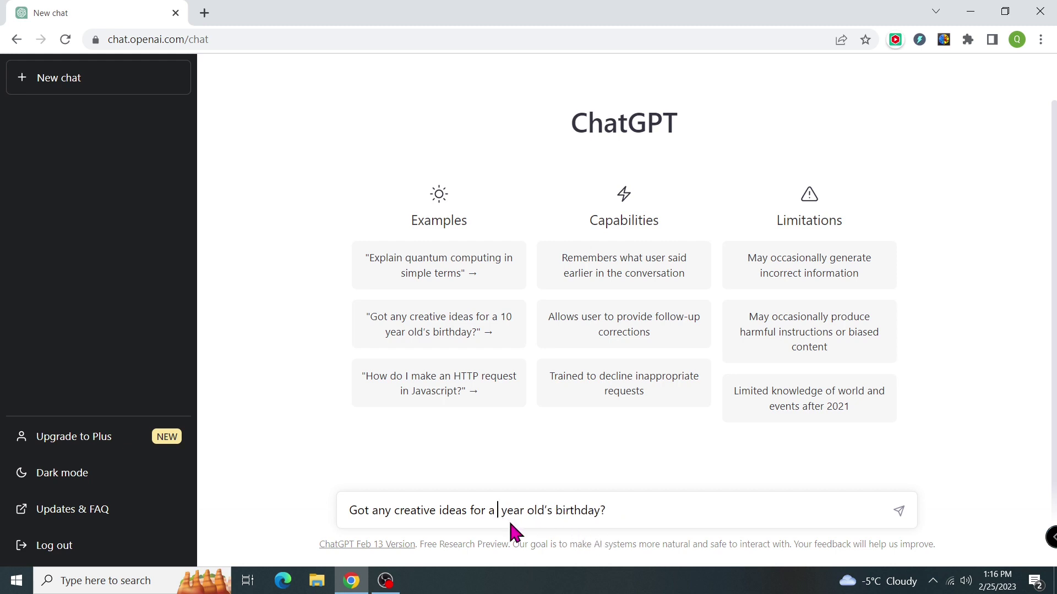
{"action": "type", "text": "8"}
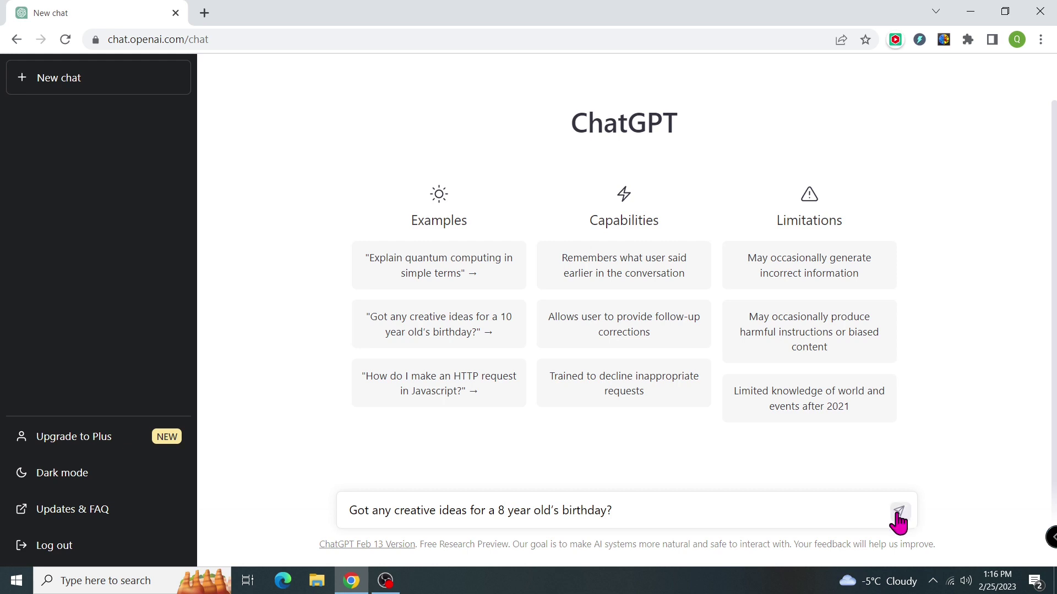
{"action": "left_click", "coordinate": [899, 512]}
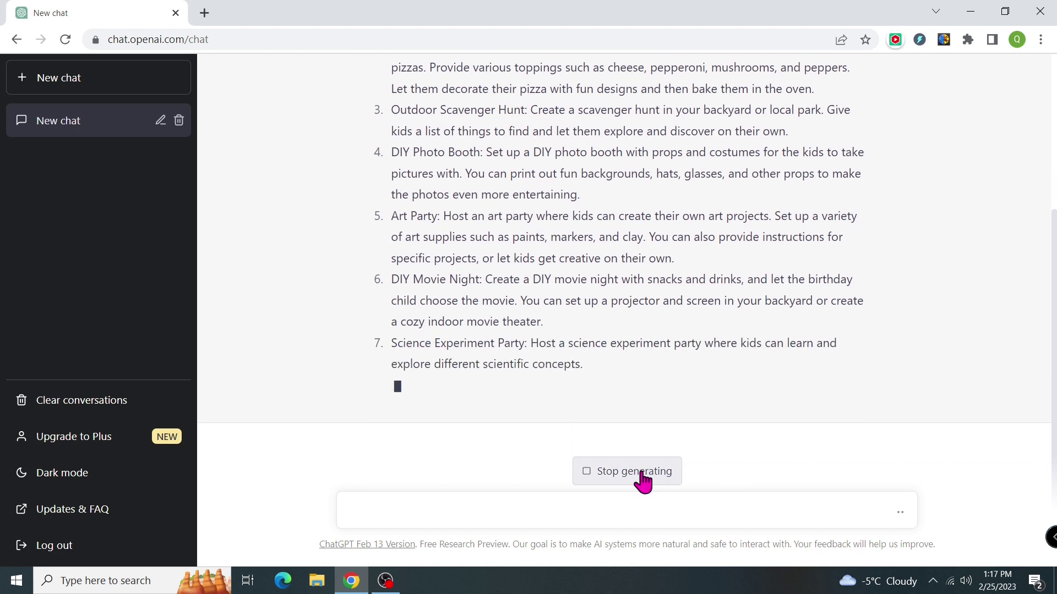
Stop the answer, regenerate a new list of party ideas, and confirm the Birthday Party Ideas chat name.
{"action": "left_click", "coordinate": [642, 478]}
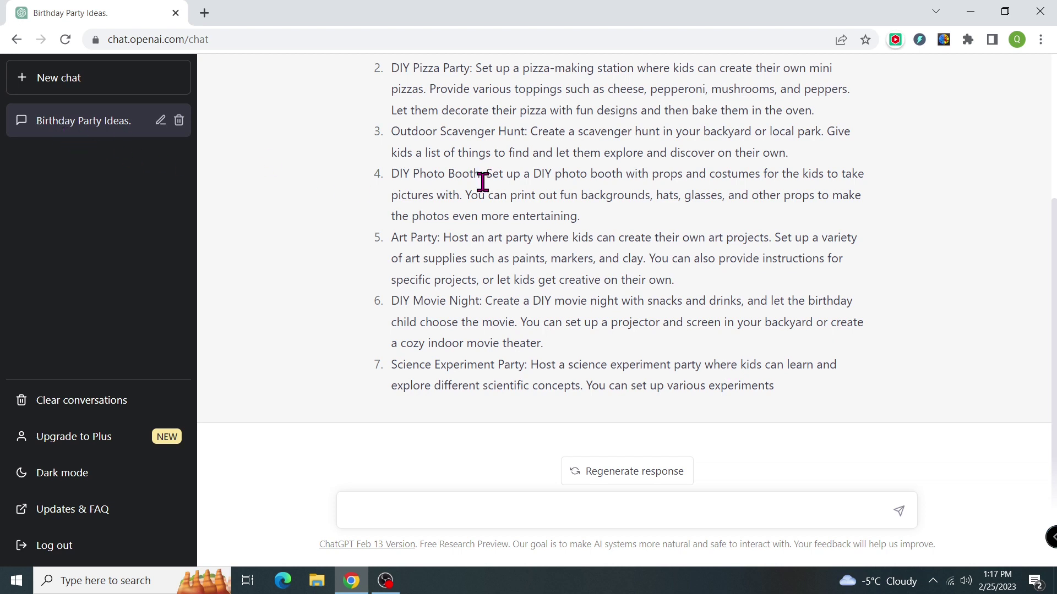
{"action": "triple_click", "coordinate": [1055, 452]}
{"action": "scroll", "coordinate": [1002, 426], "scroll_direction": "up", "scroll_amount": 4}
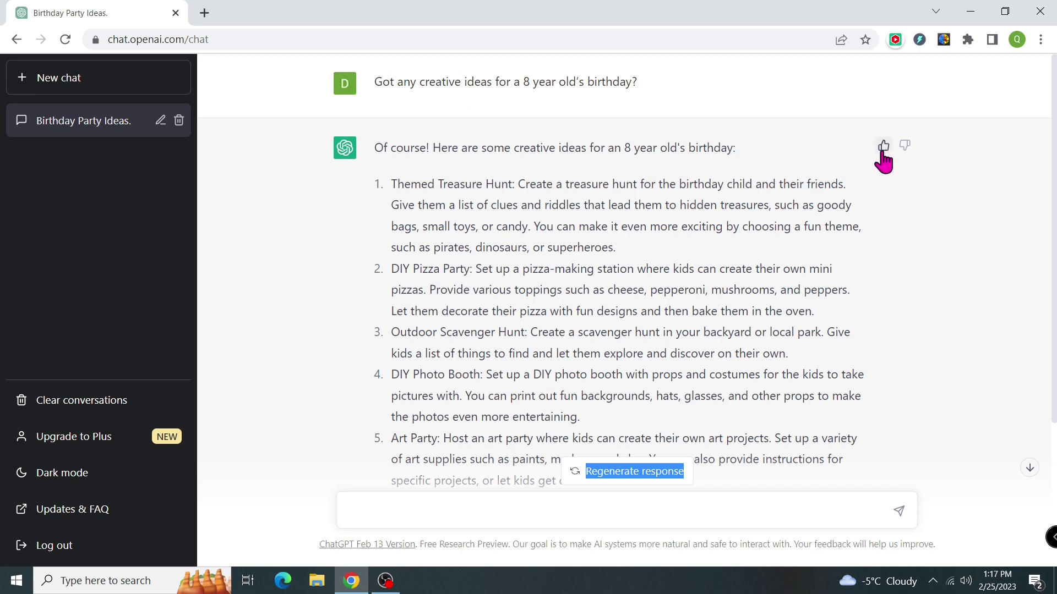
{"action": "left_click", "coordinate": [907, 348]}
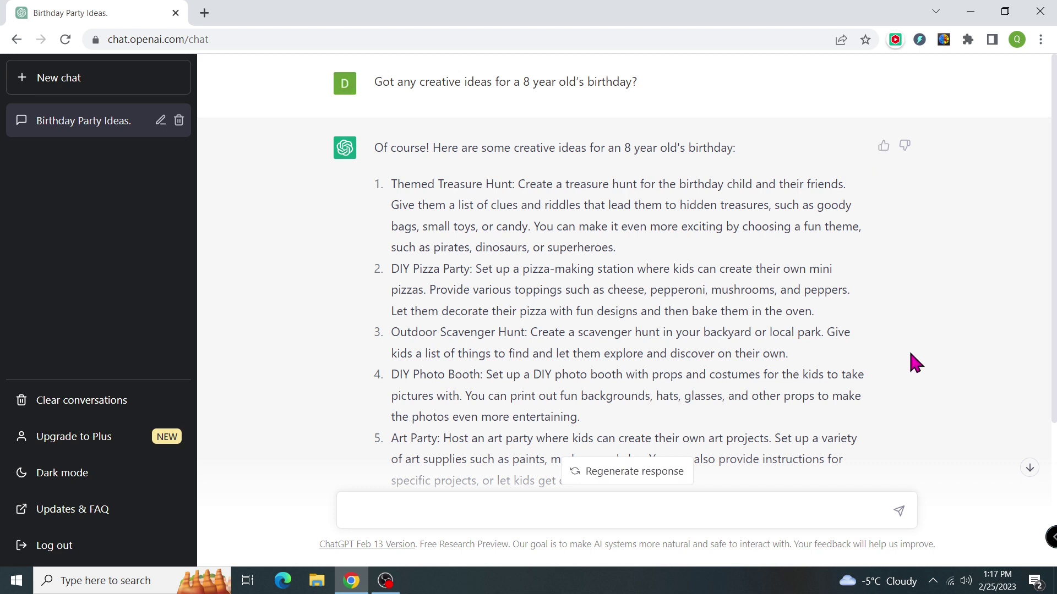
{"action": "left_click", "coordinate": [641, 480]}
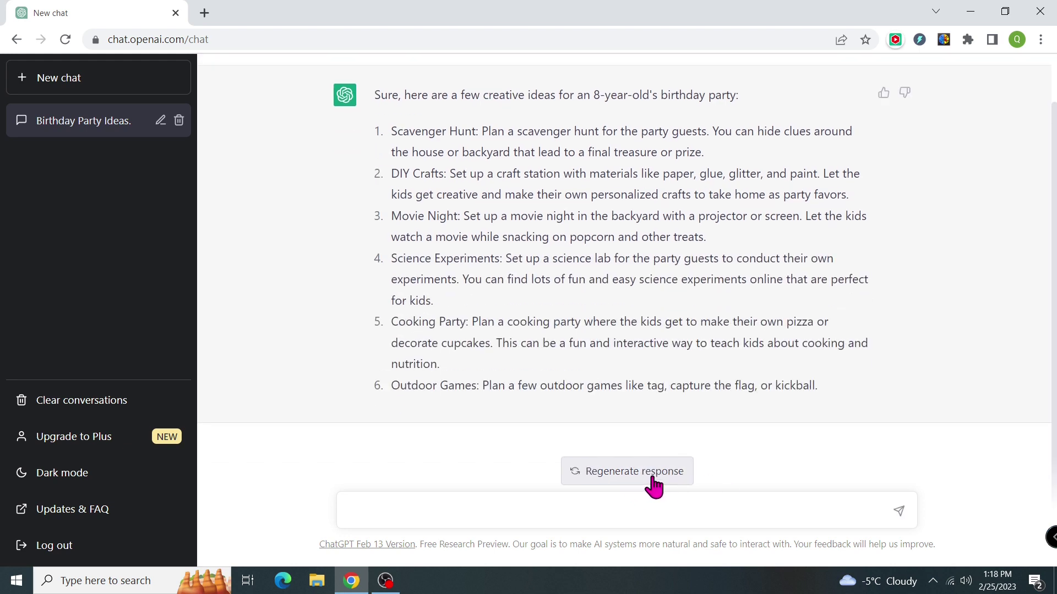
{"action": "scroll", "coordinate": [955, 401], "scroll_direction": "up", "scroll_amount": 1}
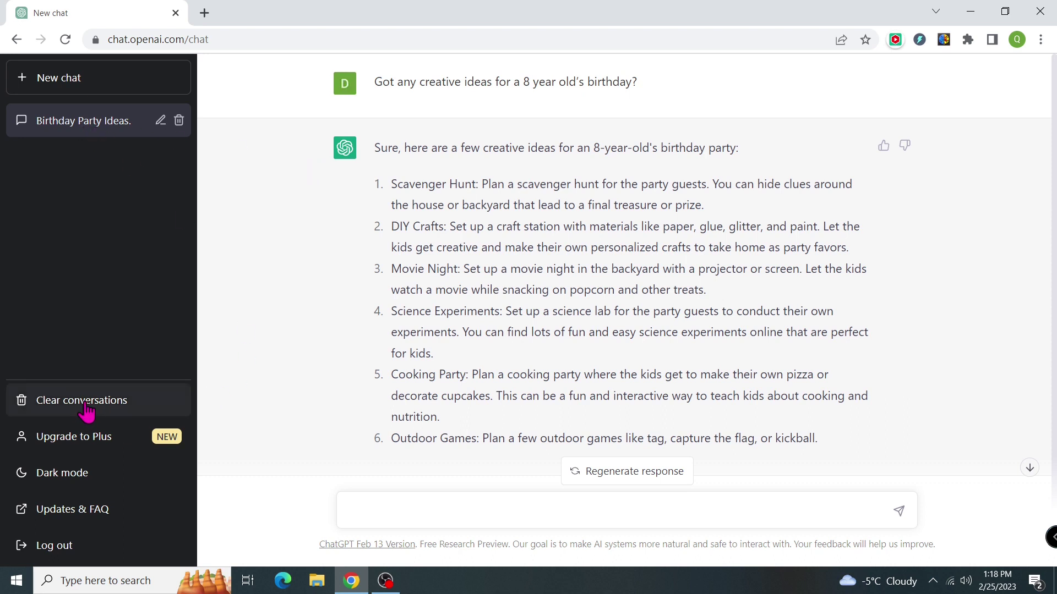
{"action": "left_click", "coordinate": [160, 120]}
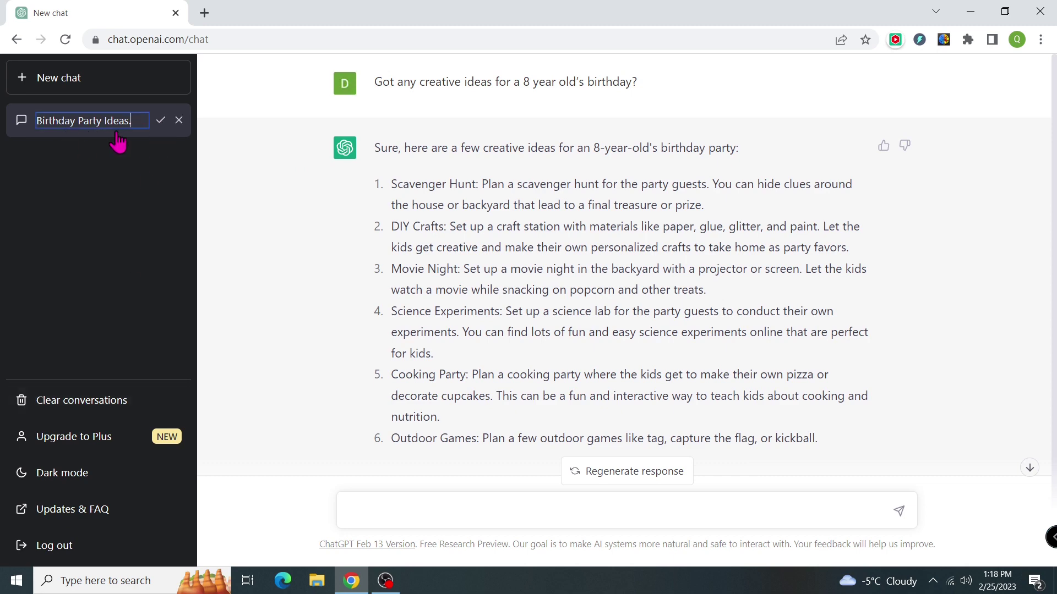
{"action": "left_click", "coordinate": [161, 120]}
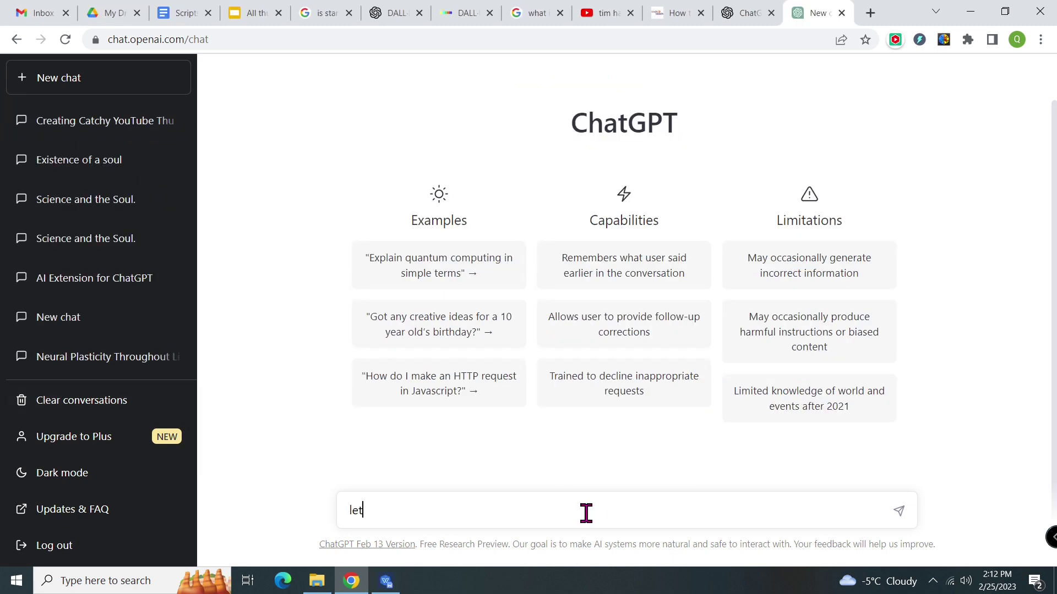
Request a Python program summing the first 10 numbers minus 1, then its C++ conversion.
{"action": "type", "text": "ython program that add 10"}
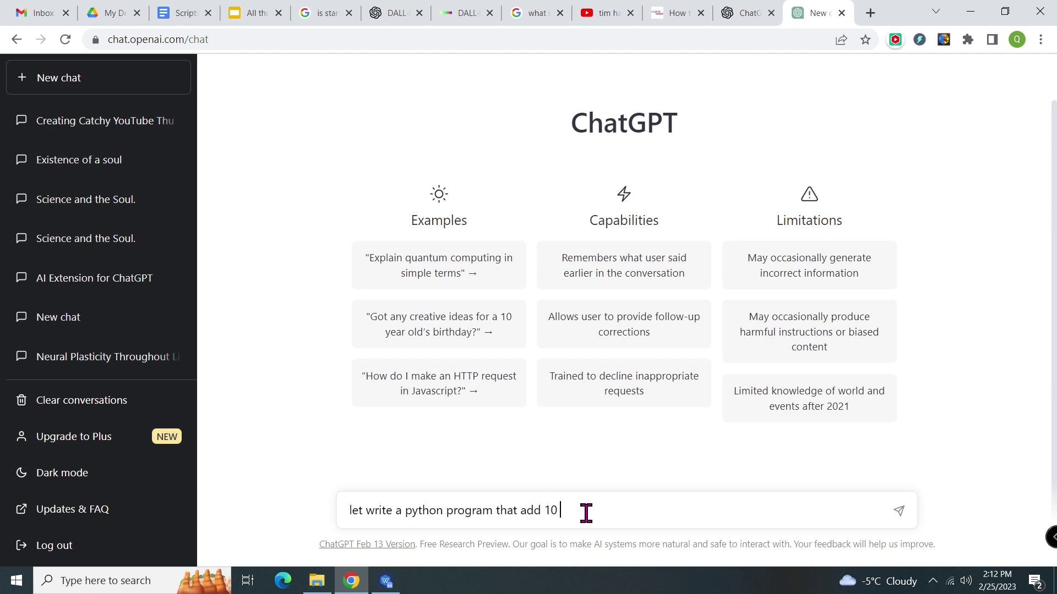
{"action": "type", "text": " first number and  then substract"}
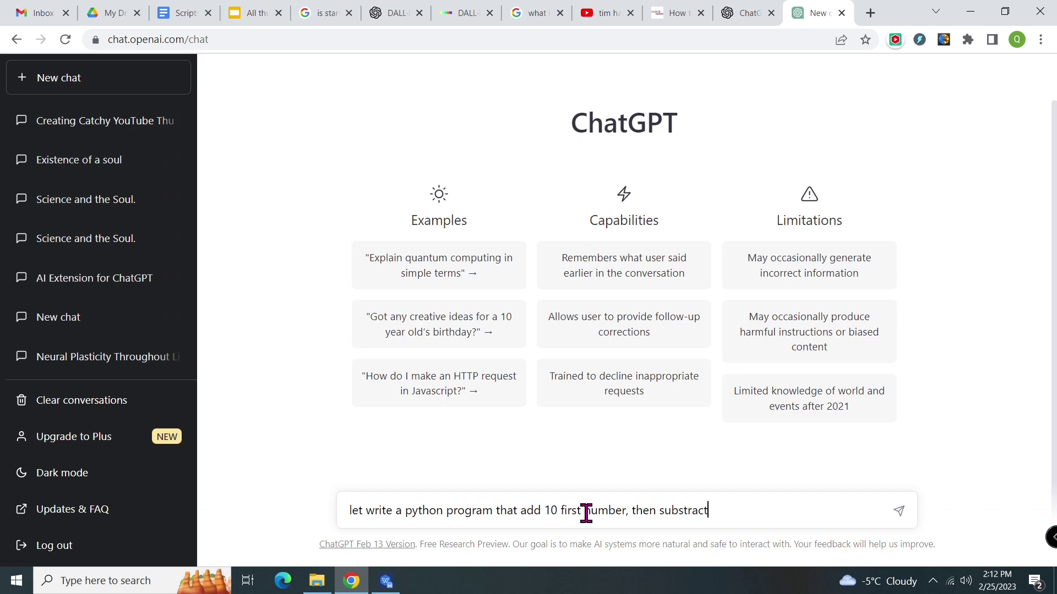
{"action": "type", "text": " 1, then print out the result"}
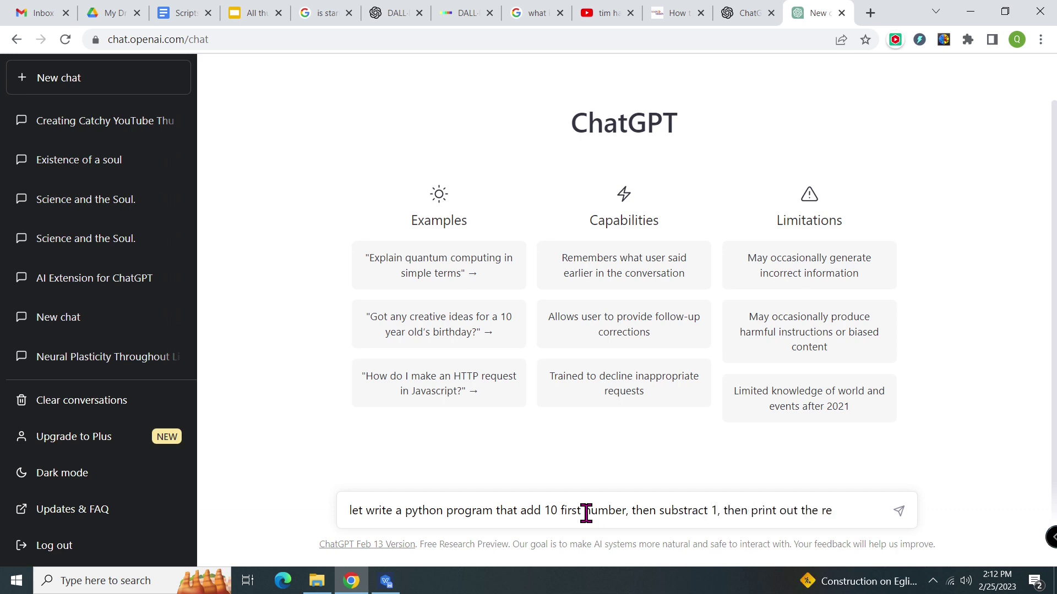
{"action": "left_click", "coordinate": [899, 512]}
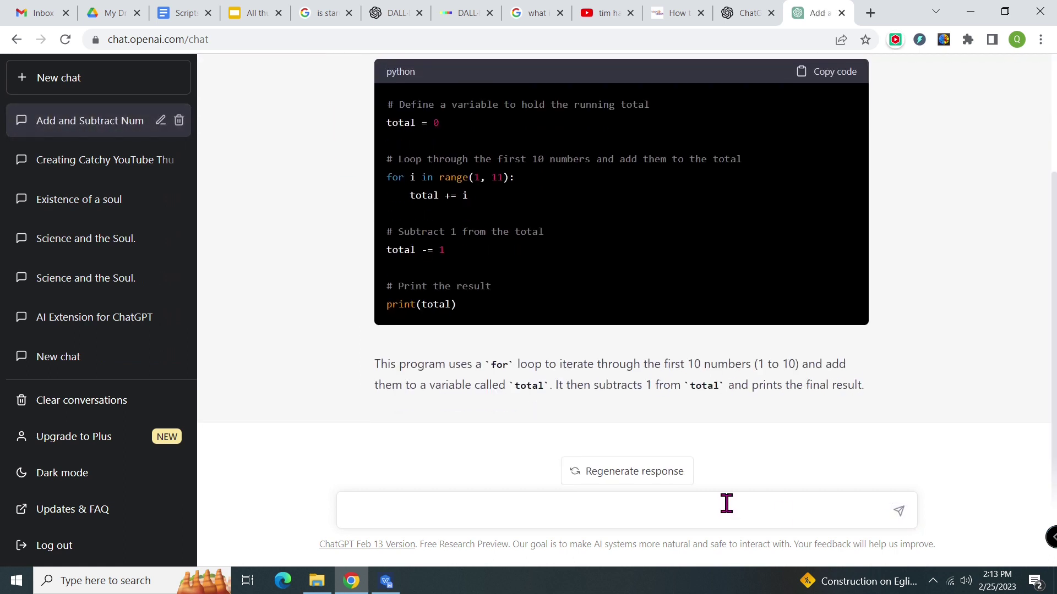
{"action": "type", "text": "convert the above code to C++"}
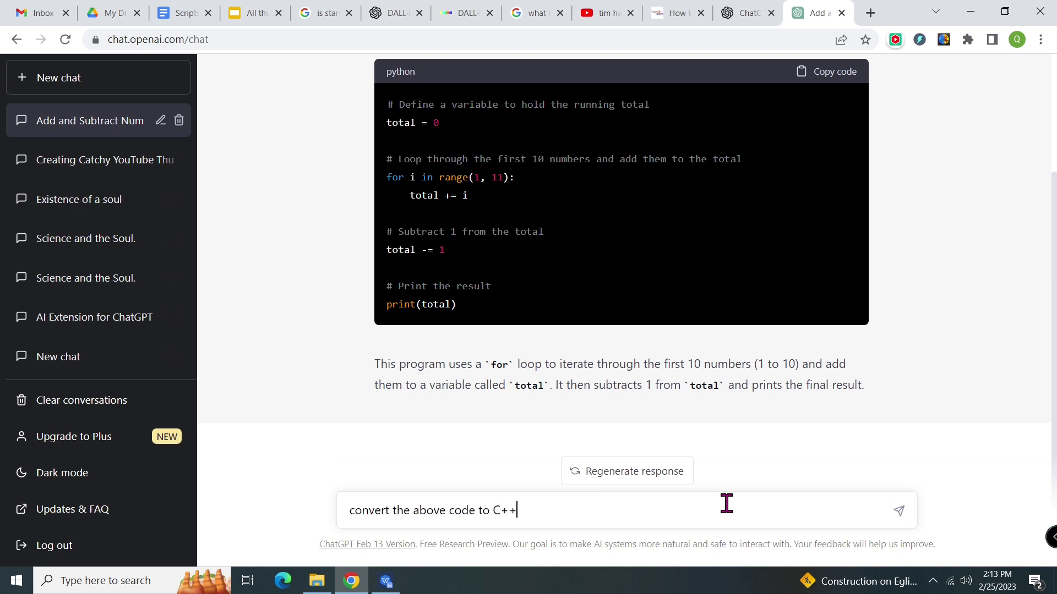
{"action": "left_click", "coordinate": [899, 508]}
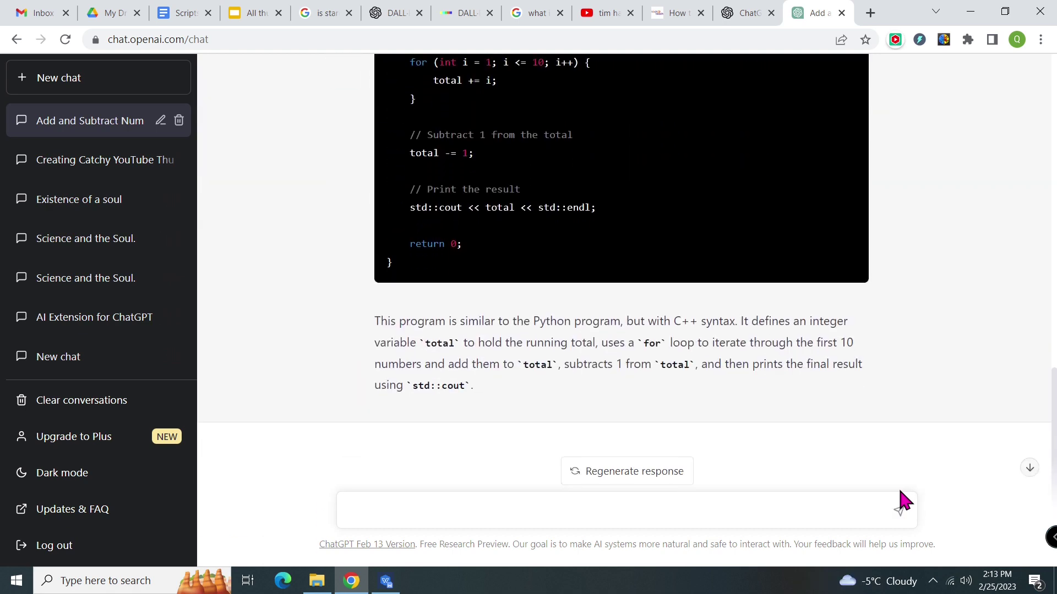
{"action": "scroll", "coordinate": [923, 311], "scroll_direction": "up", "scroll_amount": 15}
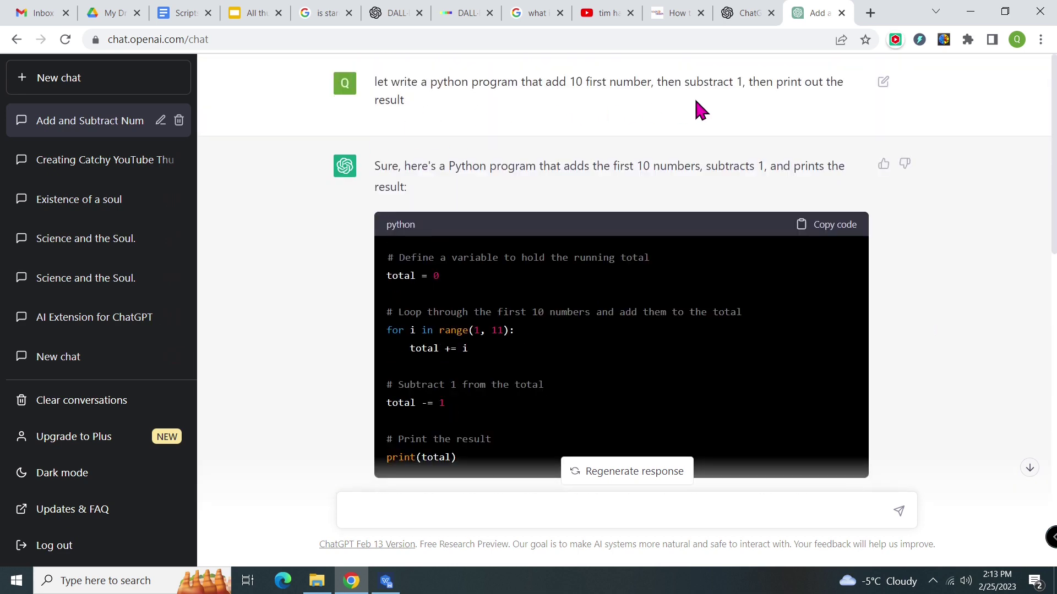
{"action": "scroll", "coordinate": [919, 270], "scroll_direction": "down", "scroll_amount": 10}
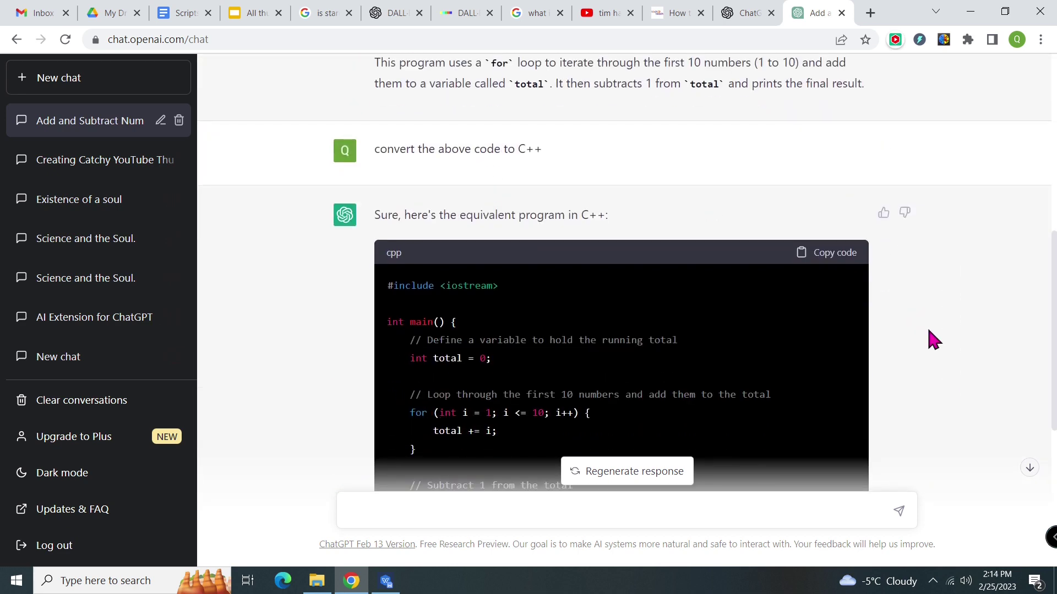
{"action": "scroll", "coordinate": [932, 338], "scroll_direction": "down", "scroll_amount": 3}
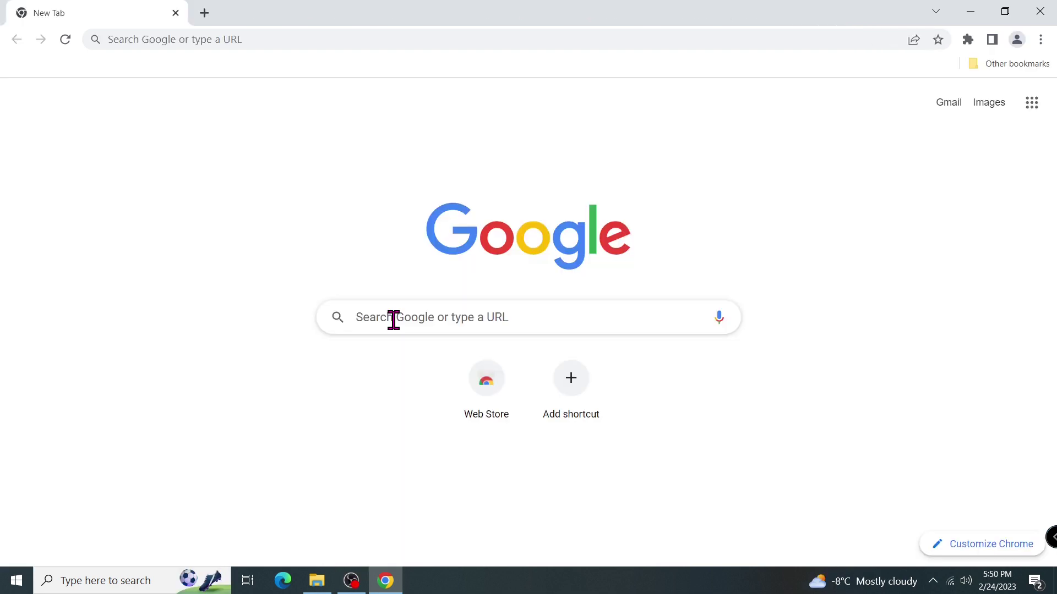
{"action": "left_click", "coordinate": [393, 319]}
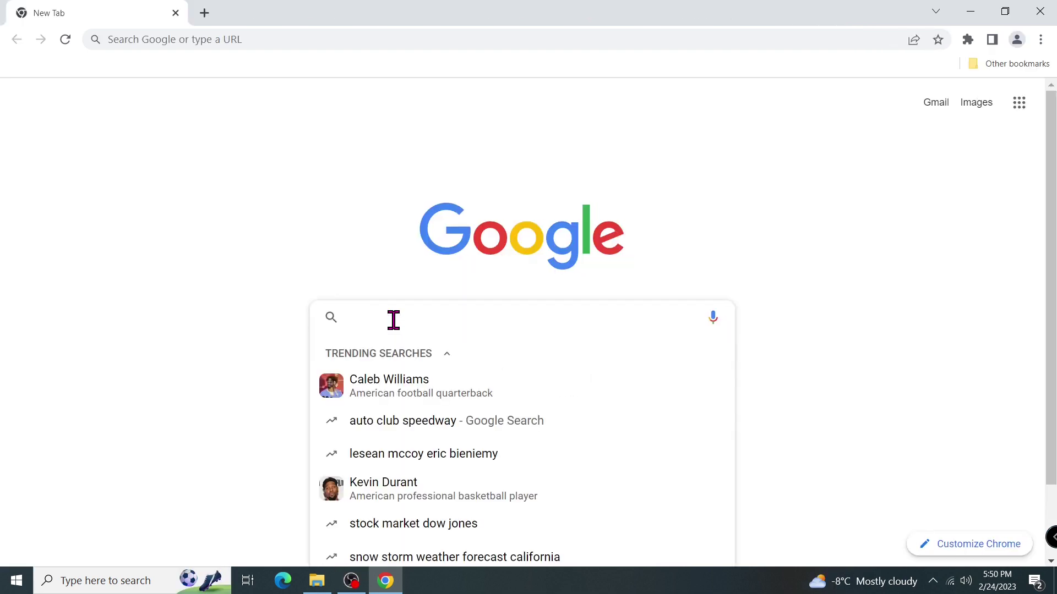
Search Google for 'web store', go to Chrome Web Store and search it for 'Youtube summary with chat'.
{"action": "type", "text": "web store"}
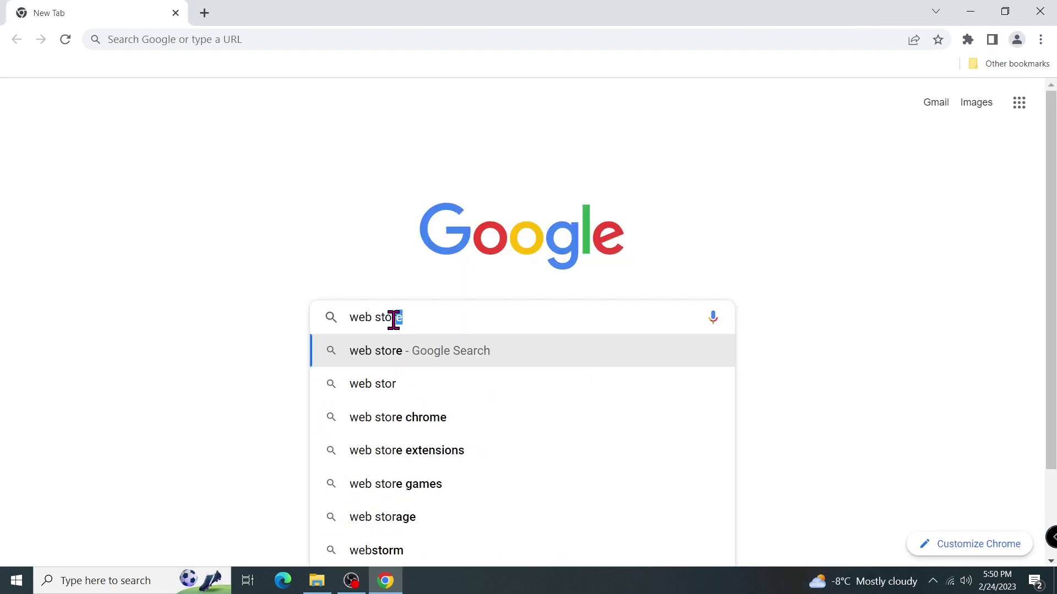
{"action": "left_click", "coordinate": [396, 350]}
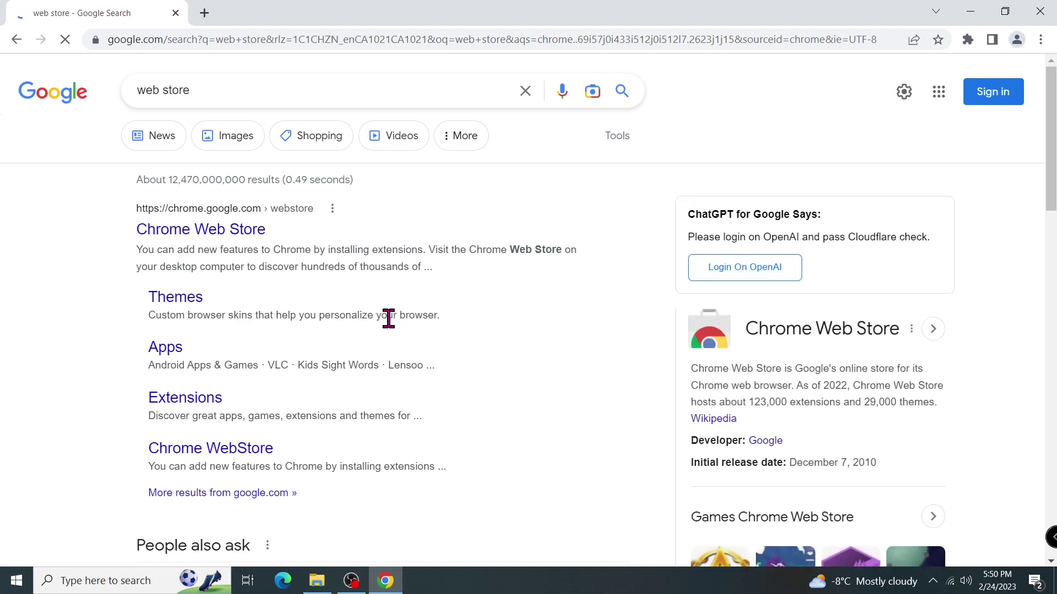
{"action": "left_click", "coordinate": [233, 240]}
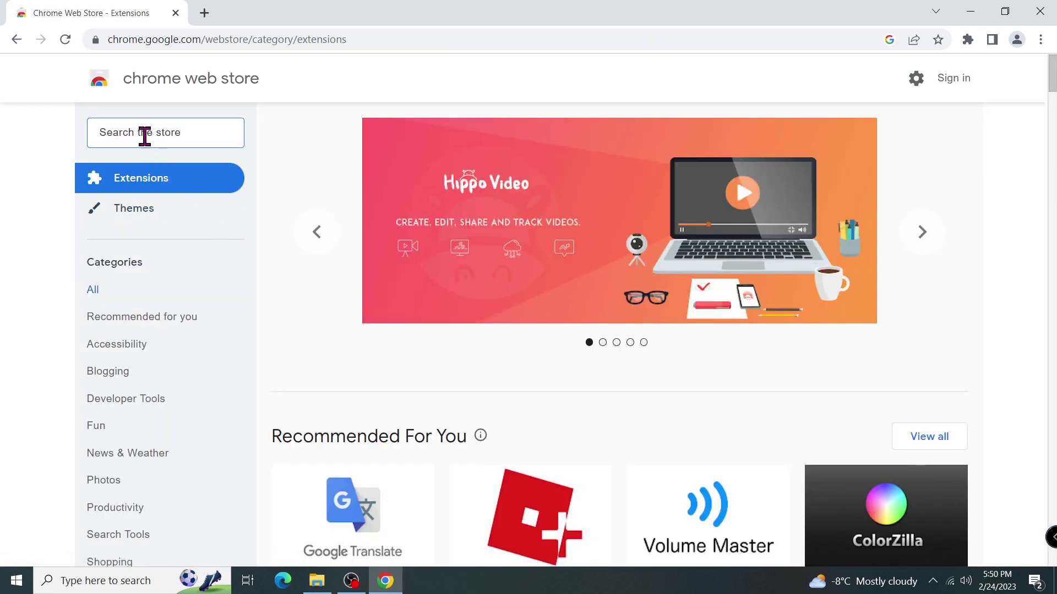
{"action": "type", "text": "You"}
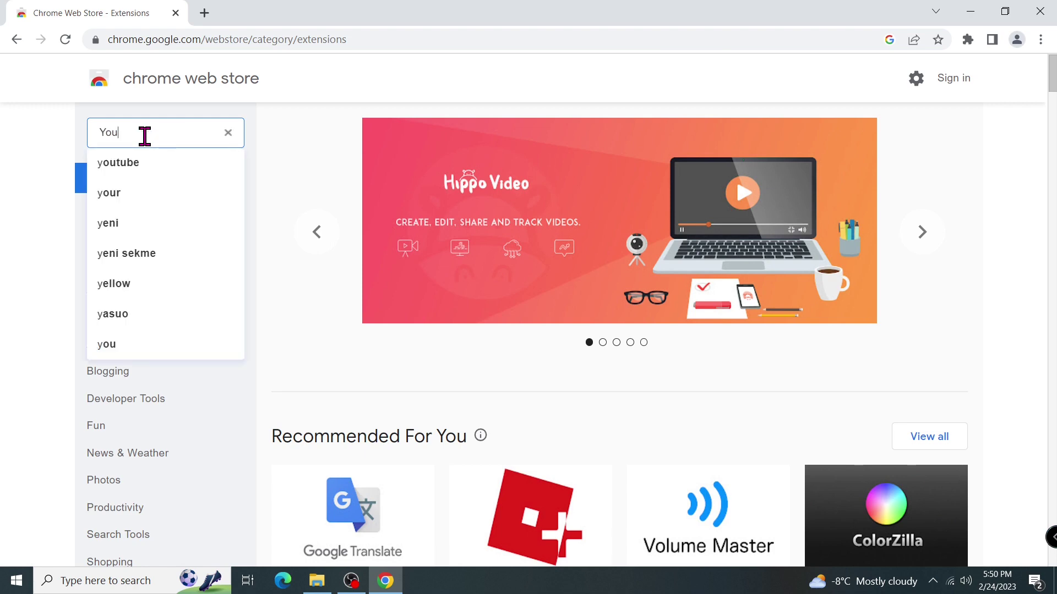
{"action": "type", "text": "tube summary with ah"}
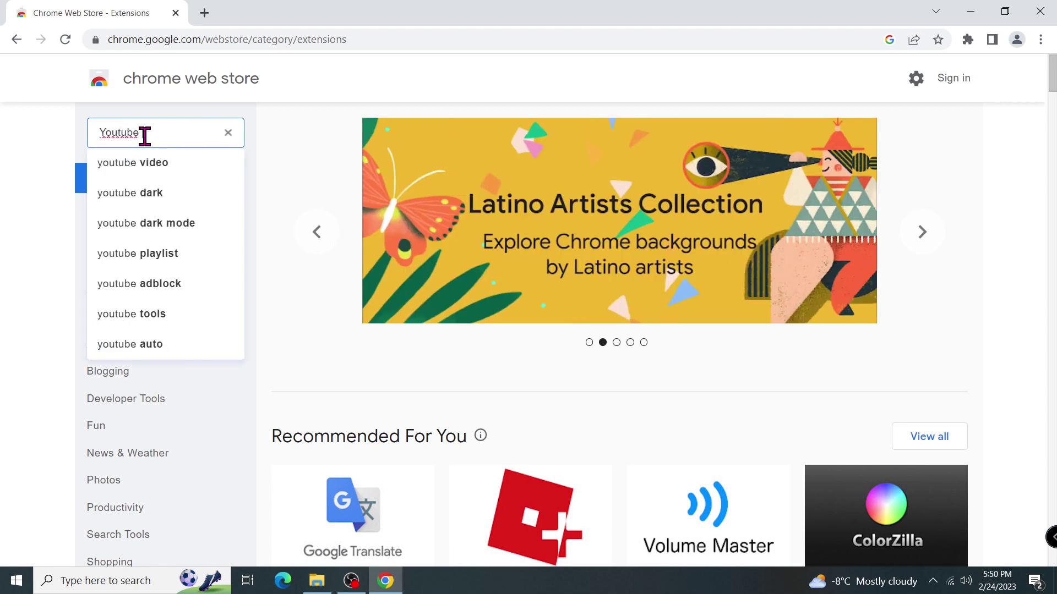
{"action": "key", "text": "BackSpace"}
{"action": "key", "text": "BackSpace"}
{"action": "type", "text": "chat"}
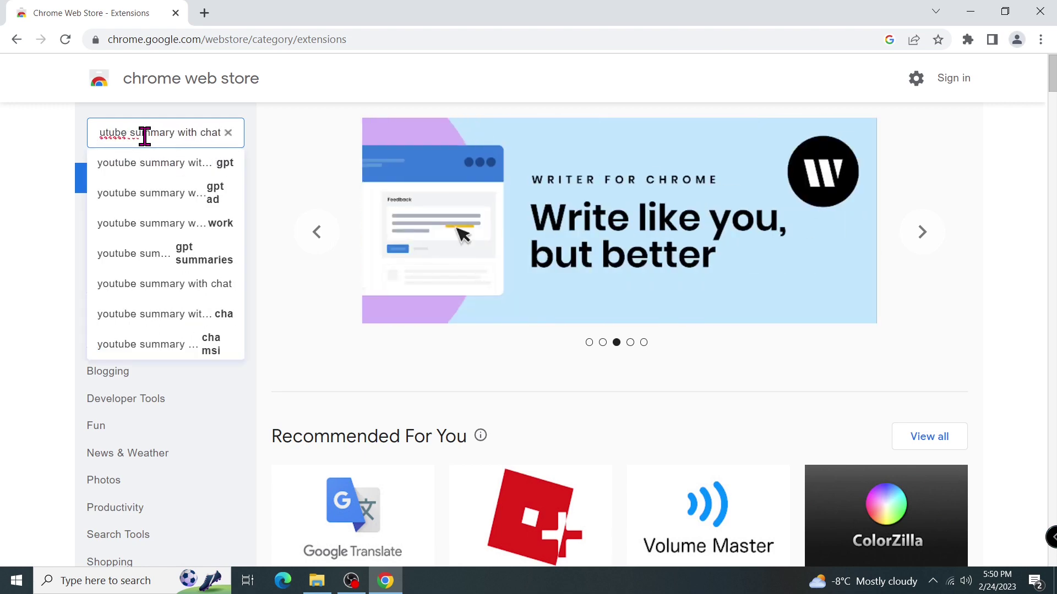
{"action": "key", "text": "Return"}
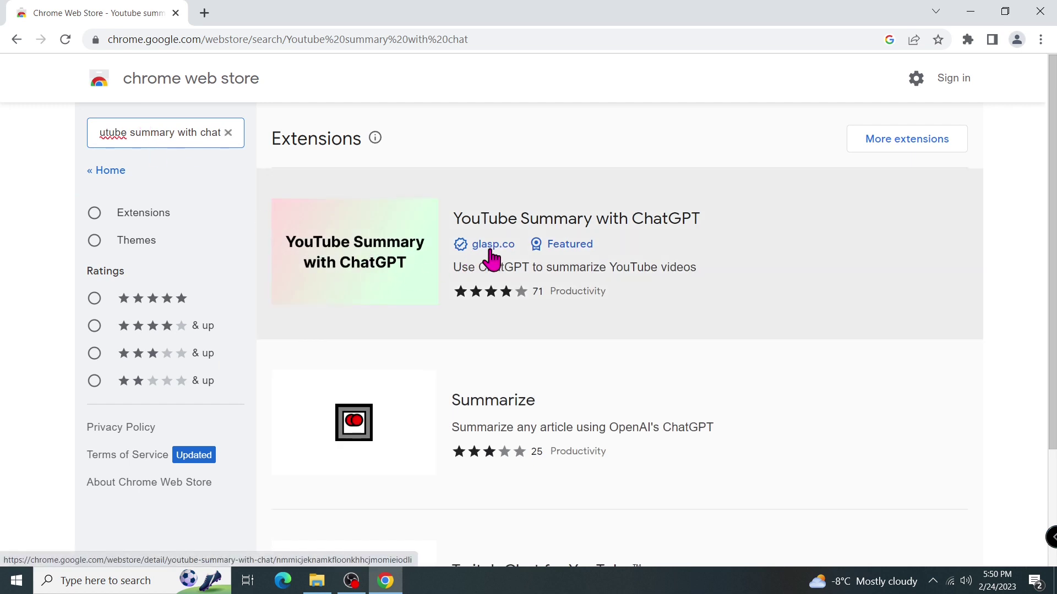
Open the YouTube Summary with ChatGPT store page and add the extension to Chrome.
{"action": "left_click", "coordinate": [389, 267]}
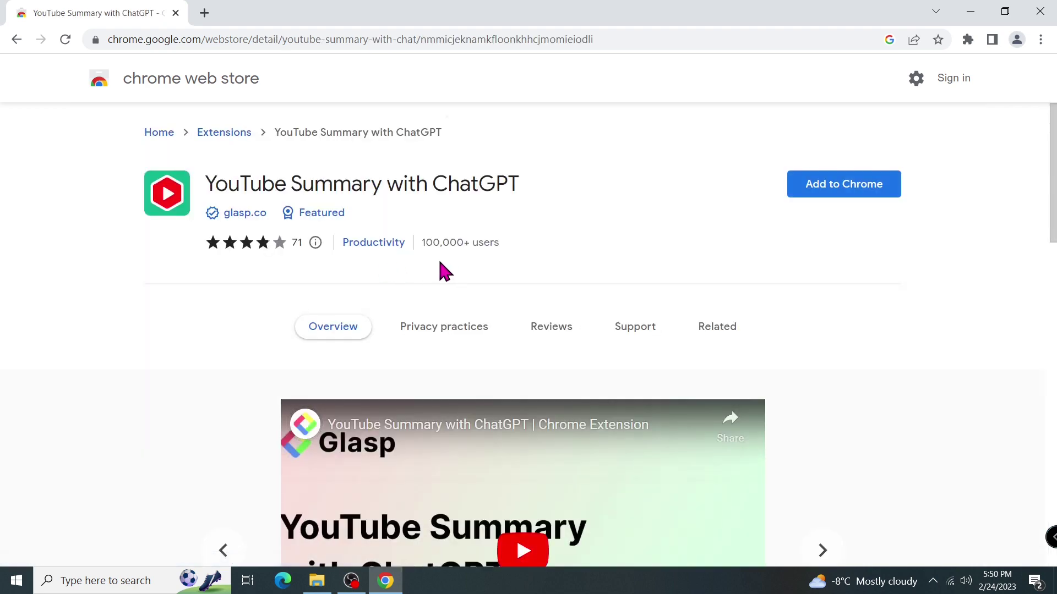
{"action": "scroll", "coordinate": [960, 418], "scroll_direction": "down", "scroll_amount": 5}
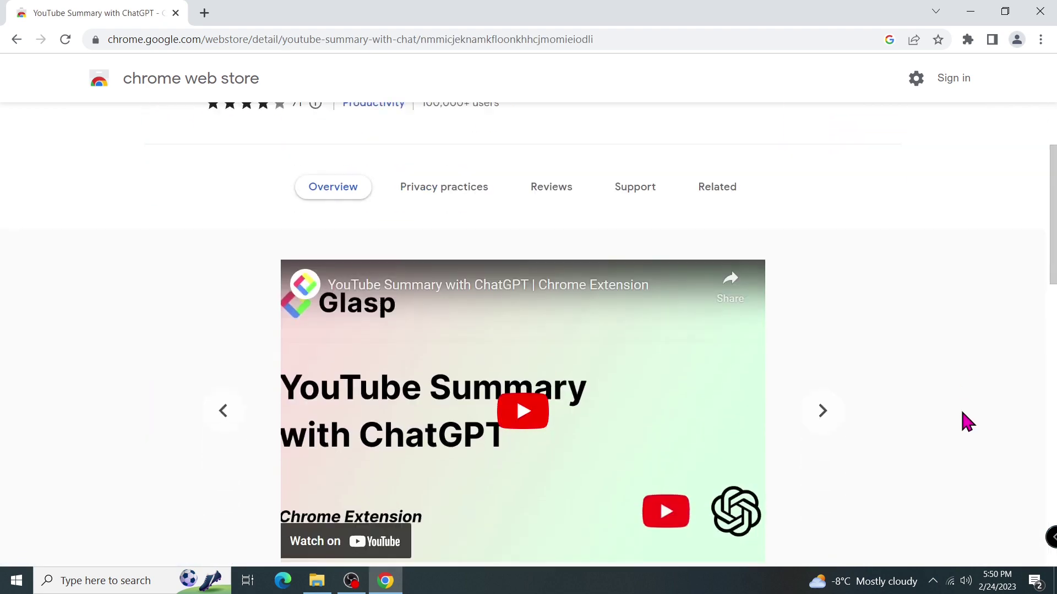
{"action": "scroll", "coordinate": [958, 420], "scroll_direction": "down", "scroll_amount": 7}
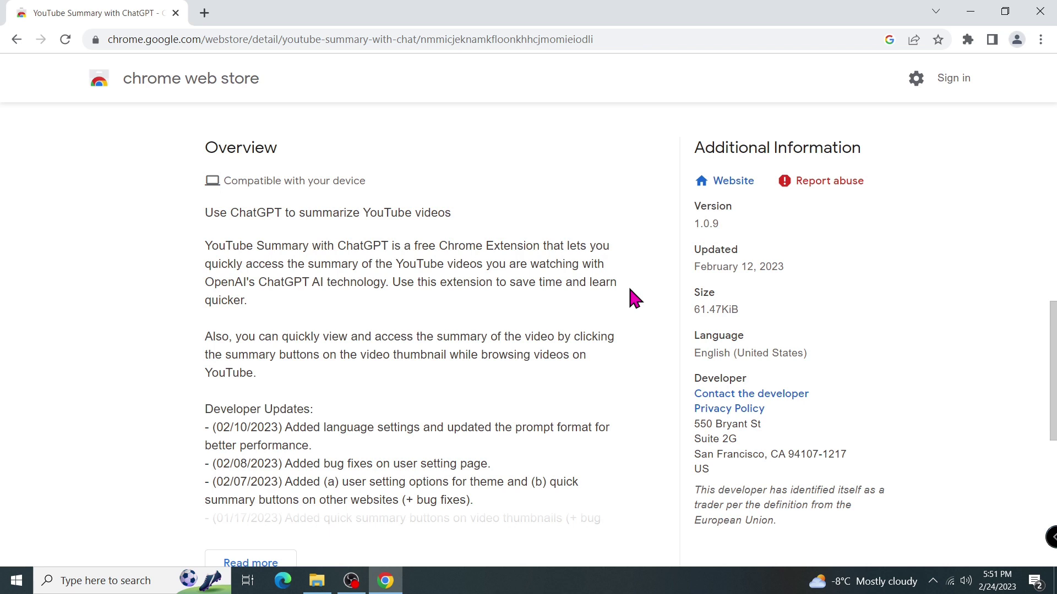
{"action": "scroll", "coordinate": [634, 299], "scroll_direction": "up", "scroll_amount": 10}
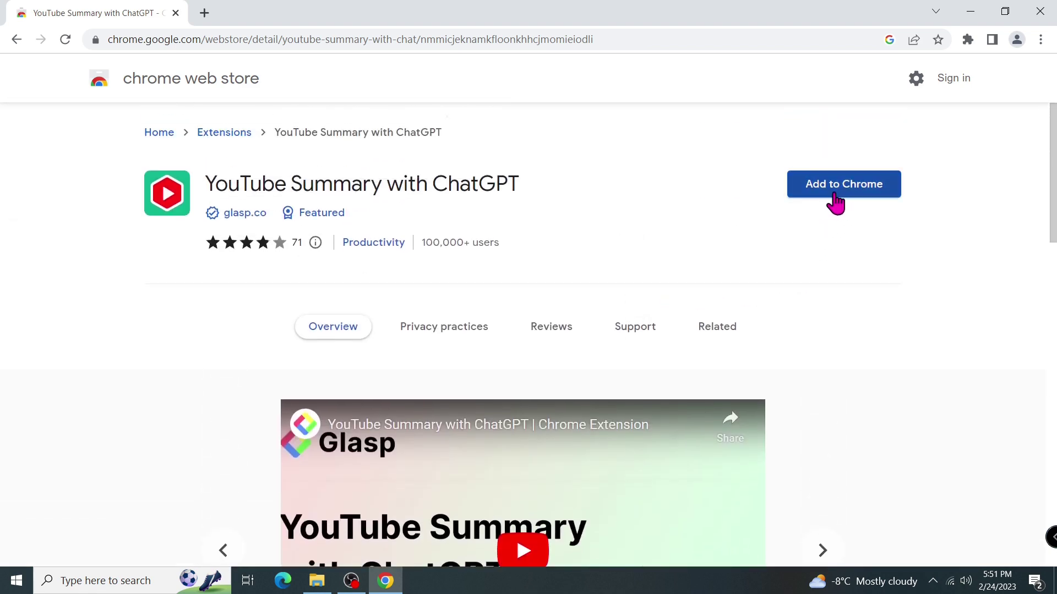
{"action": "left_click", "coordinate": [835, 196]}
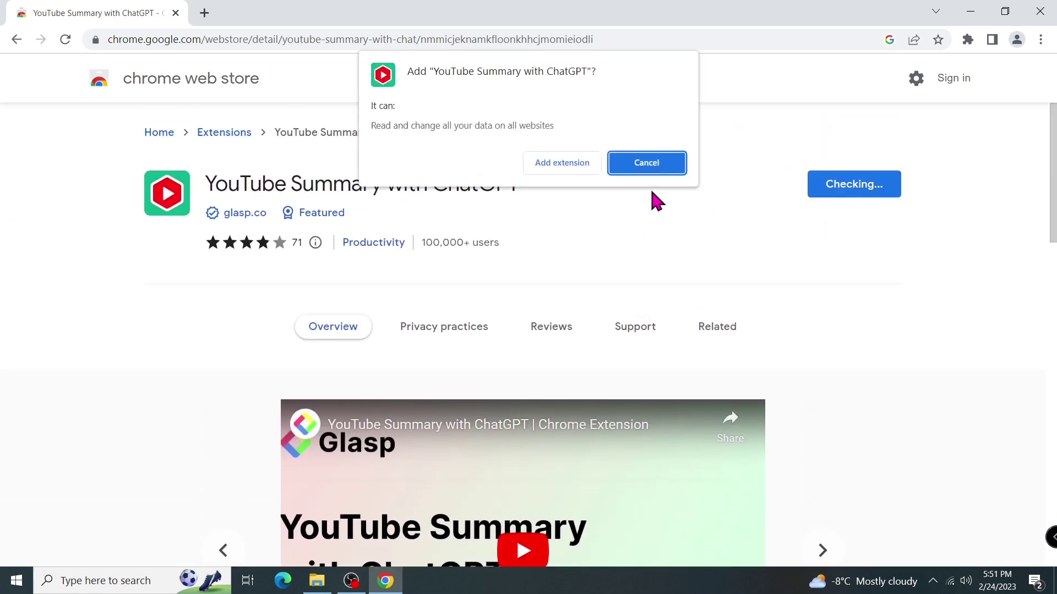
{"action": "left_click", "coordinate": [562, 164]}
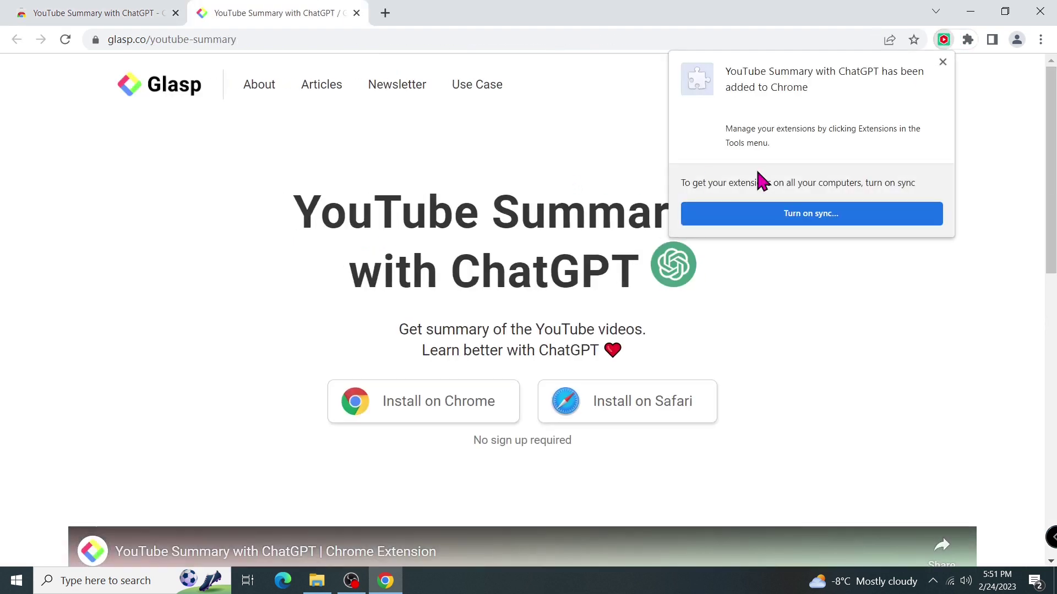
Pin the YouTube Summary with ChatGPT extension to the Chrome toolbar.
{"action": "left_click", "coordinate": [942, 62]}
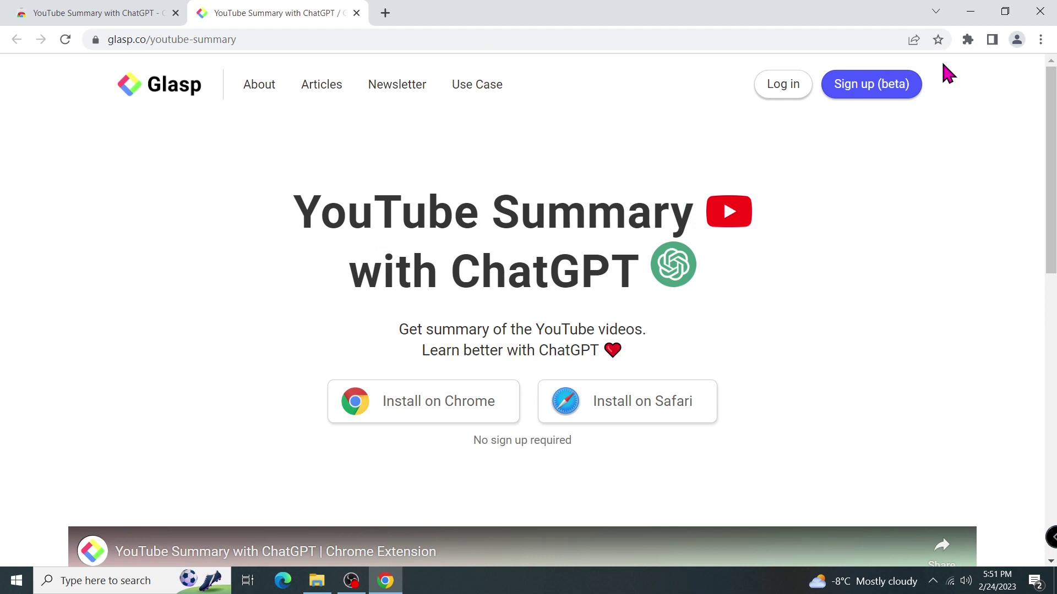
{"action": "left_click", "coordinate": [968, 42]}
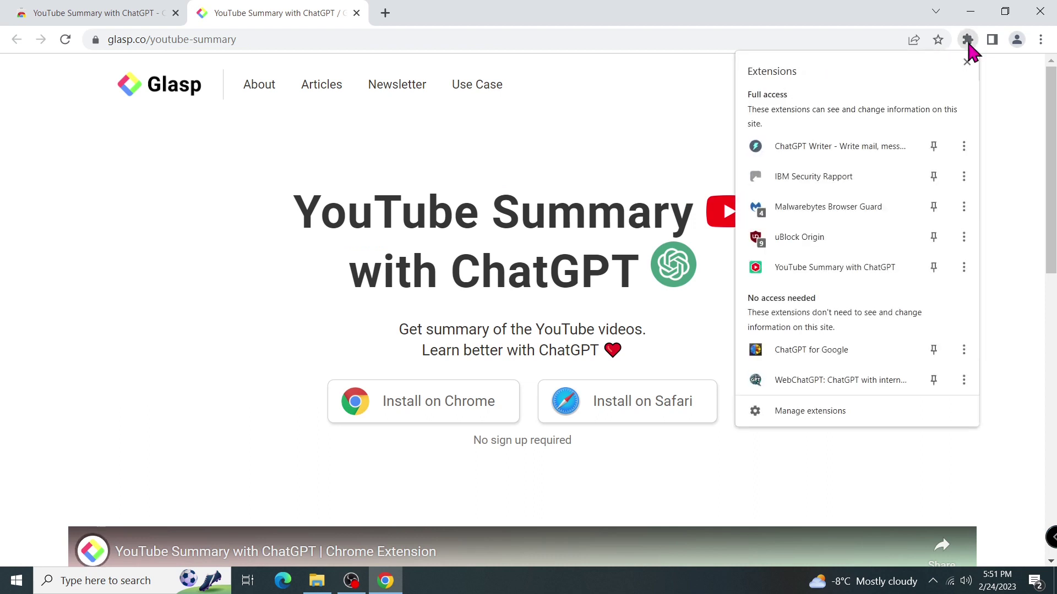
{"action": "left_click", "coordinate": [934, 268]}
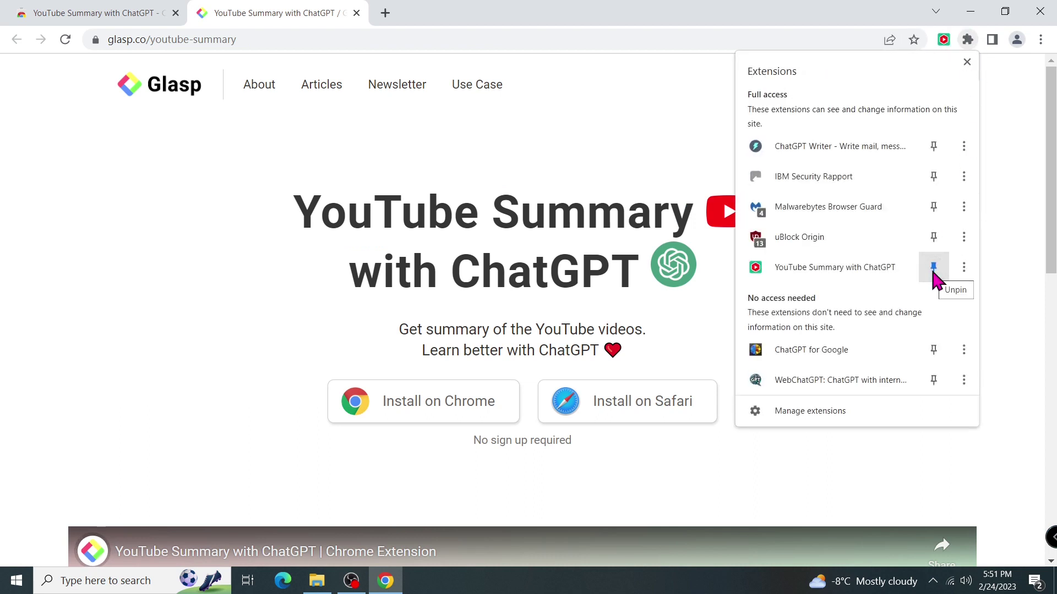
{"action": "left_click", "coordinate": [1000, 252]}
Change which sites YouTube Summary with ChatGPT can read and change, and reload the page.
{"action": "right_click", "coordinate": [943, 42]}
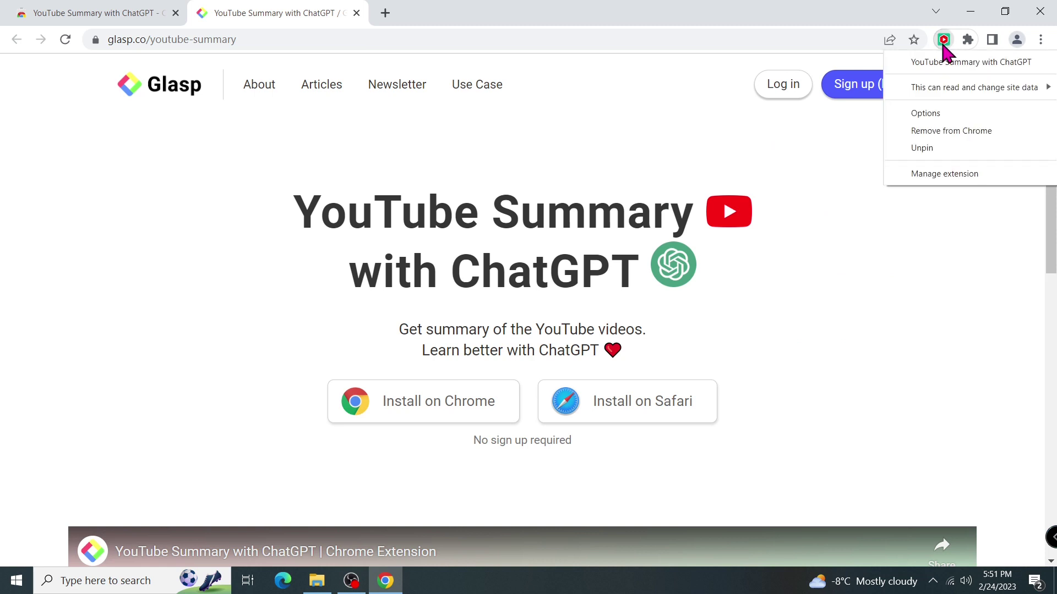
{"action": "mouse_move", "coordinate": [949, 89]}
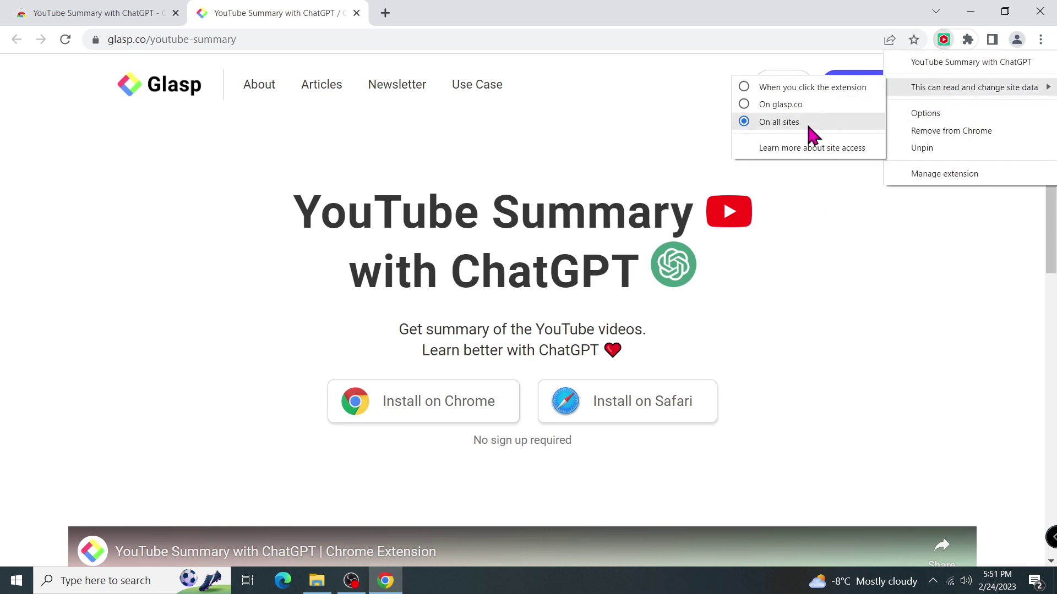
{"action": "left_click", "coordinate": [824, 88]}
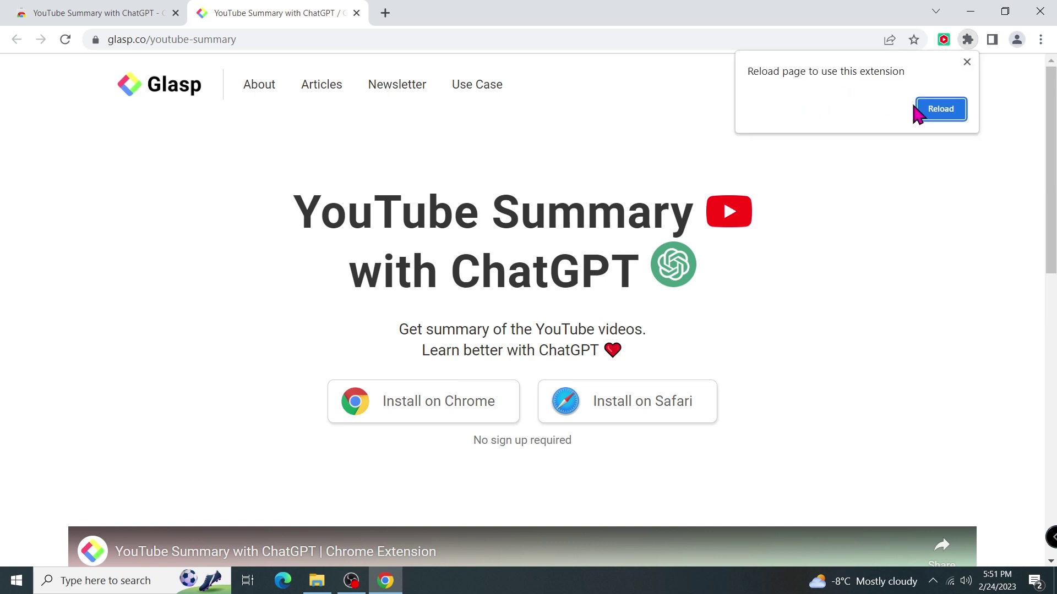
{"action": "left_click", "coordinate": [936, 108]}
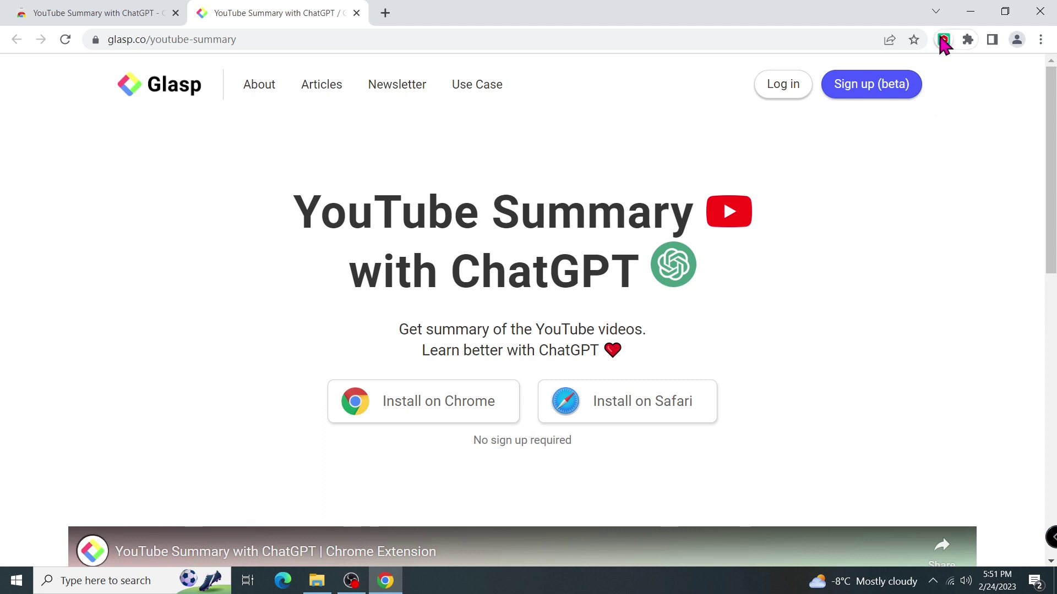
{"action": "right_click", "coordinate": [944, 42]}
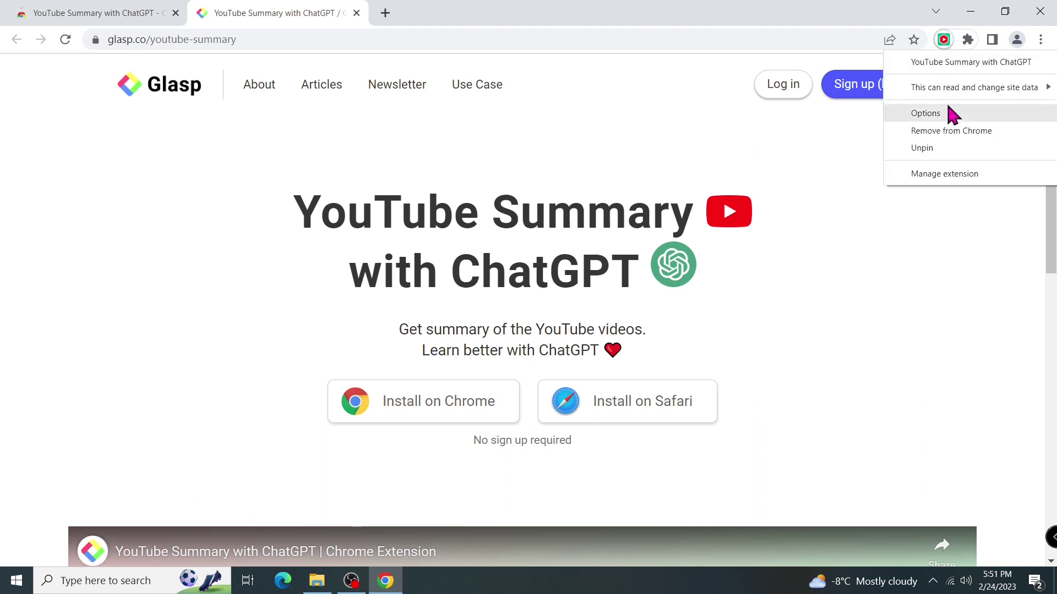
{"action": "mouse_move", "coordinate": [953, 88]}
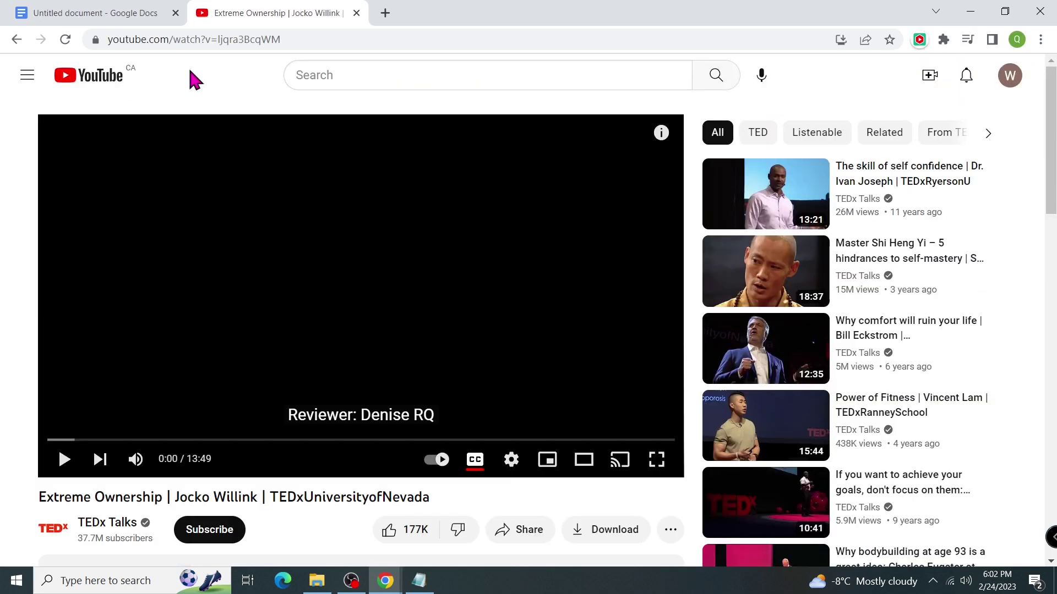
Activate YouTube Summary on the Extreme Ownership video by reloading its page.
{"action": "left_click", "coordinate": [64, 460]}
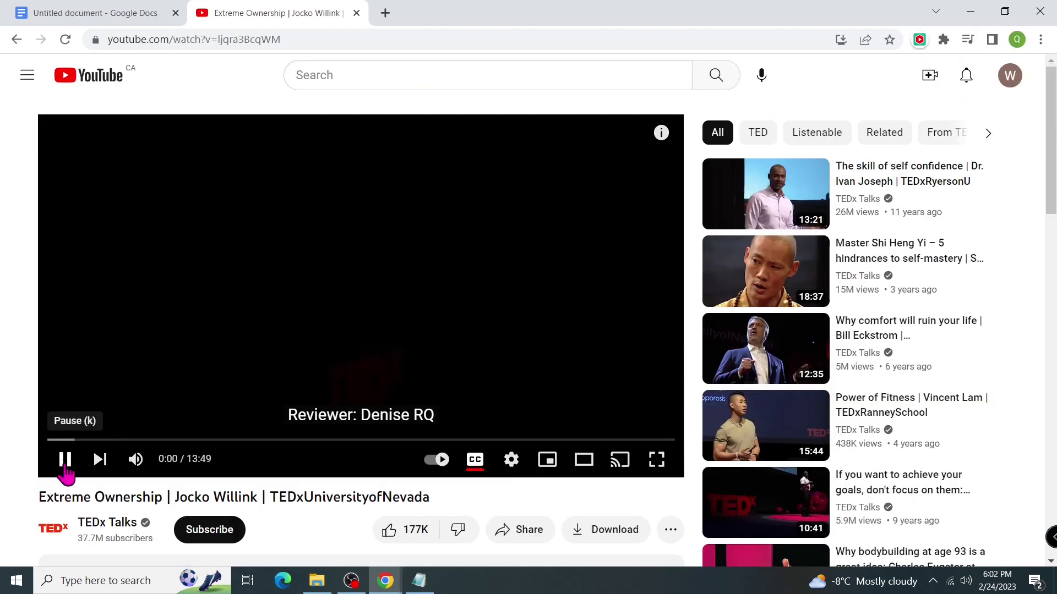
{"action": "left_click", "coordinate": [65, 462]}
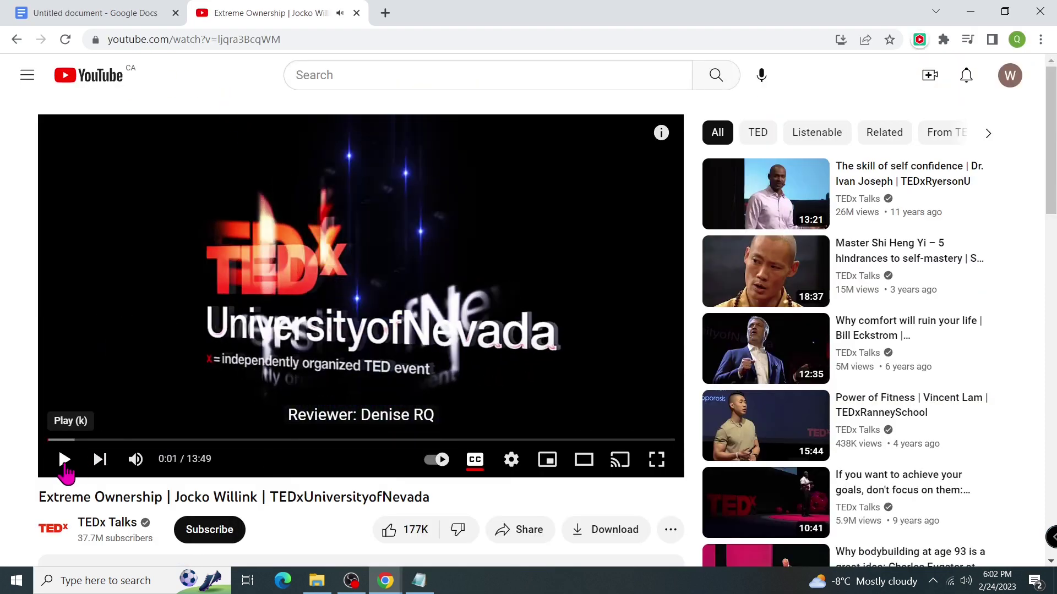
{"action": "left_click", "coordinate": [919, 40]}
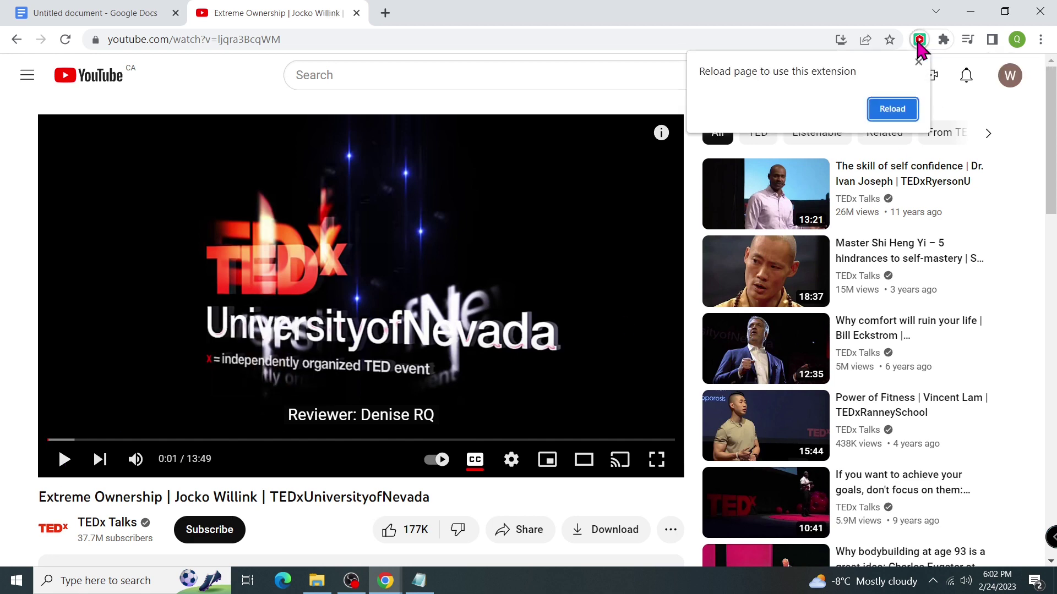
{"action": "left_click", "coordinate": [899, 110]}
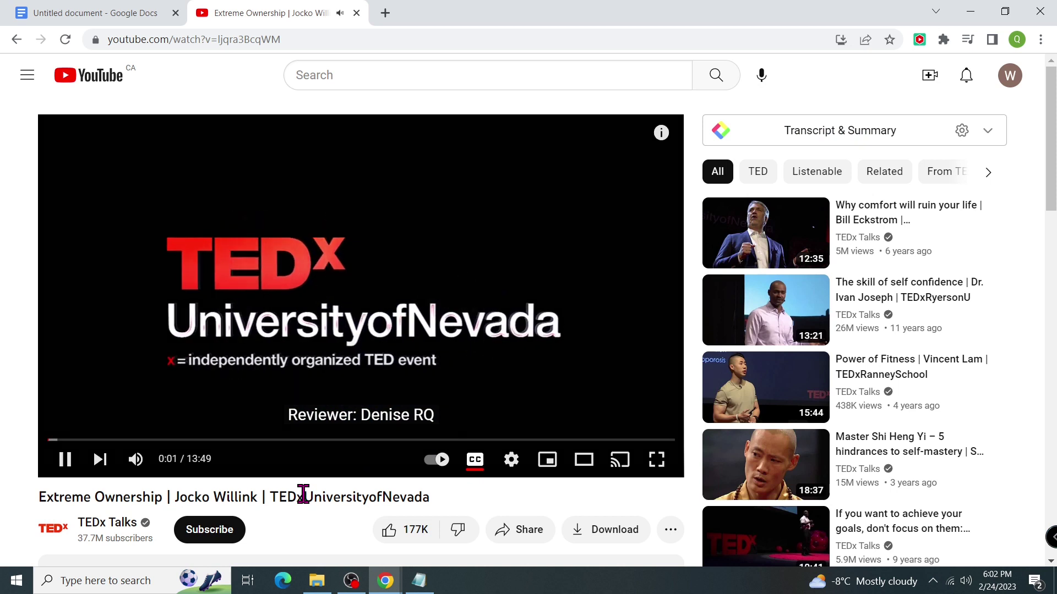
{"action": "left_click", "coordinate": [64, 462]}
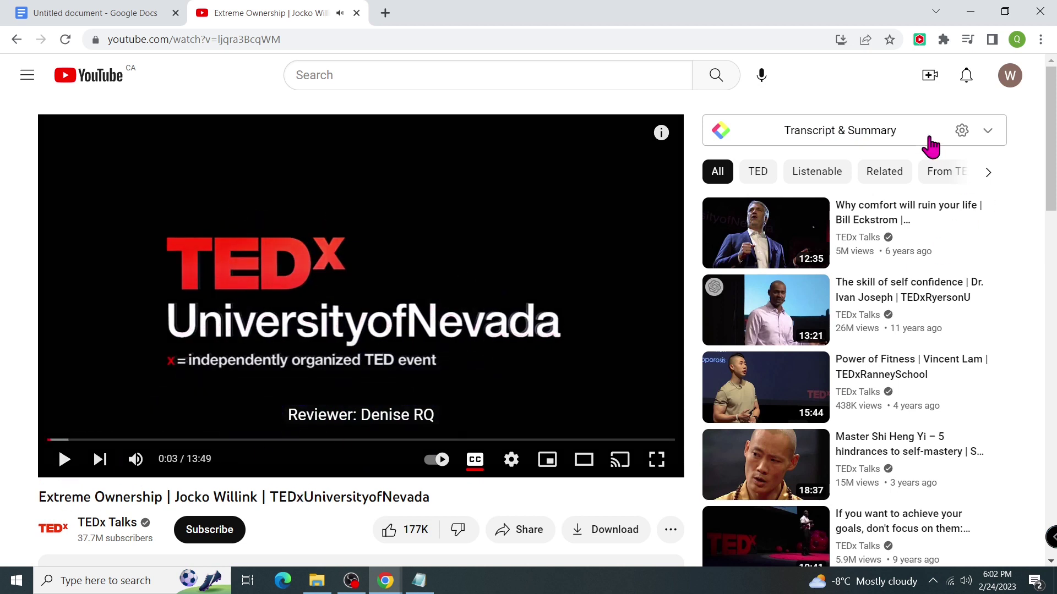
Expand the Transcript & Summary panel and scroll through the English transcript.
{"action": "left_click", "coordinate": [857, 139]}
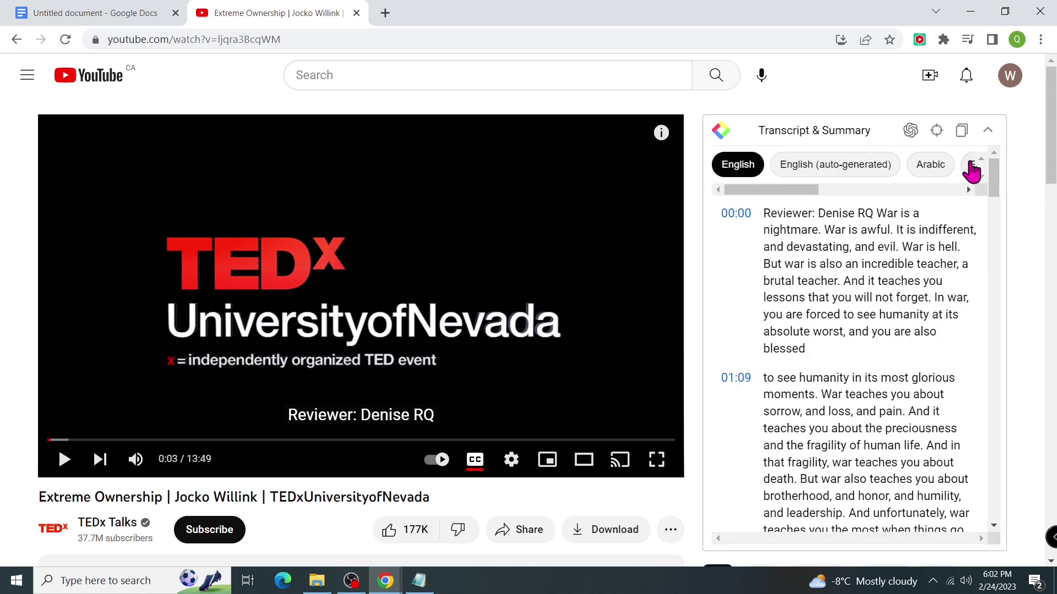
{"action": "left_click_drag", "start_coordinate": [996, 179], "coordinate": [998, 518]}
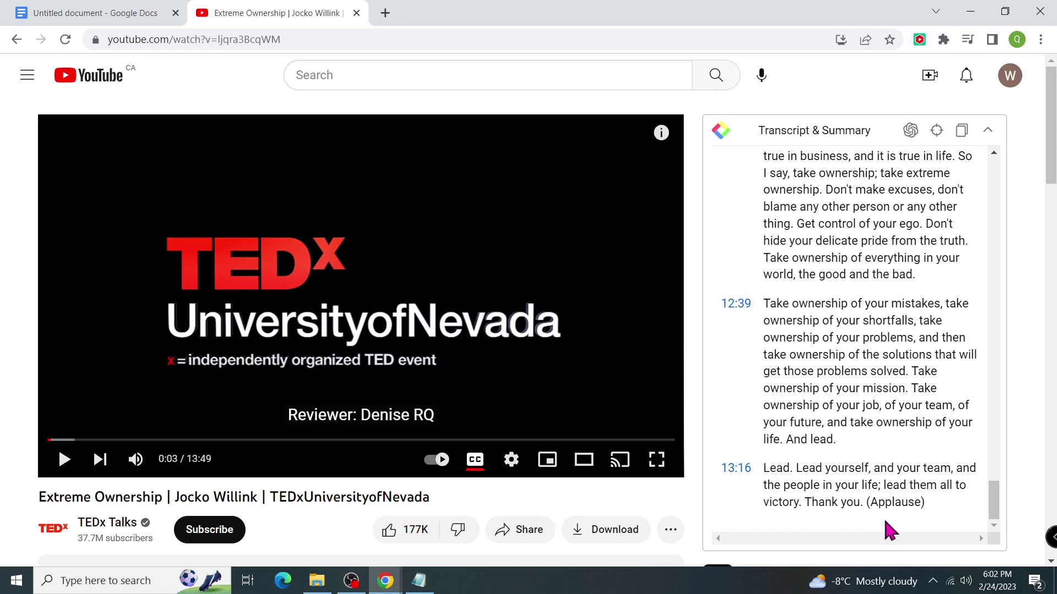
{"action": "left_click_drag", "start_coordinate": [998, 508], "coordinate": [999, 170]}
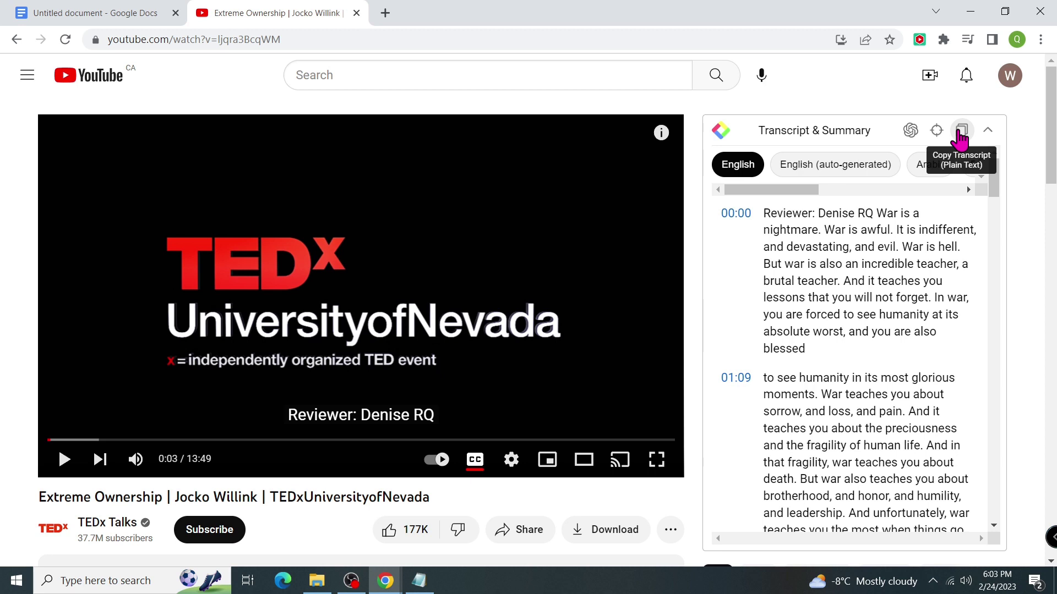
Paste the talk's English transcript into the Untitled Google Docs document, then return to YouTube.
{"action": "left_click", "coordinate": [106, 17]}
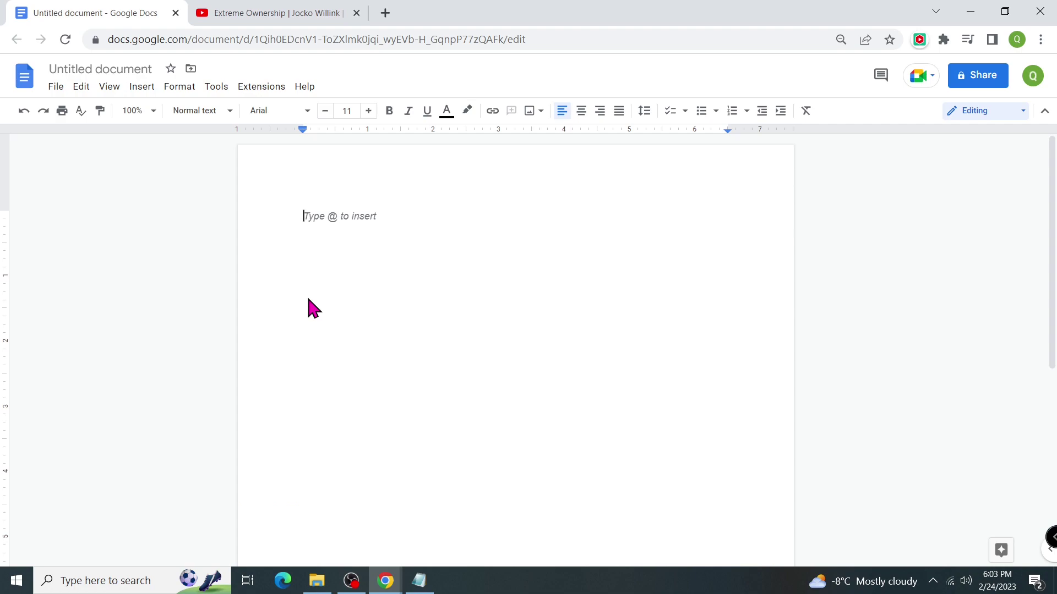
{"action": "key", "text": "ctrl+v"}
{"action": "key", "text": "ctrl+Home"}
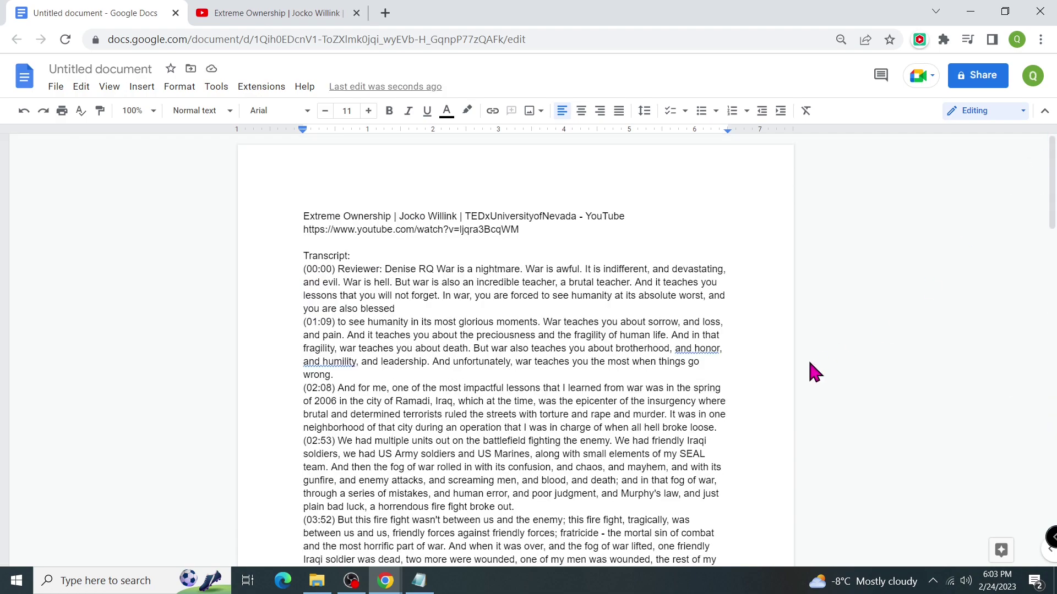
{"action": "scroll", "coordinate": [770, 396], "scroll_direction": "up", "scroll_amount": 2}
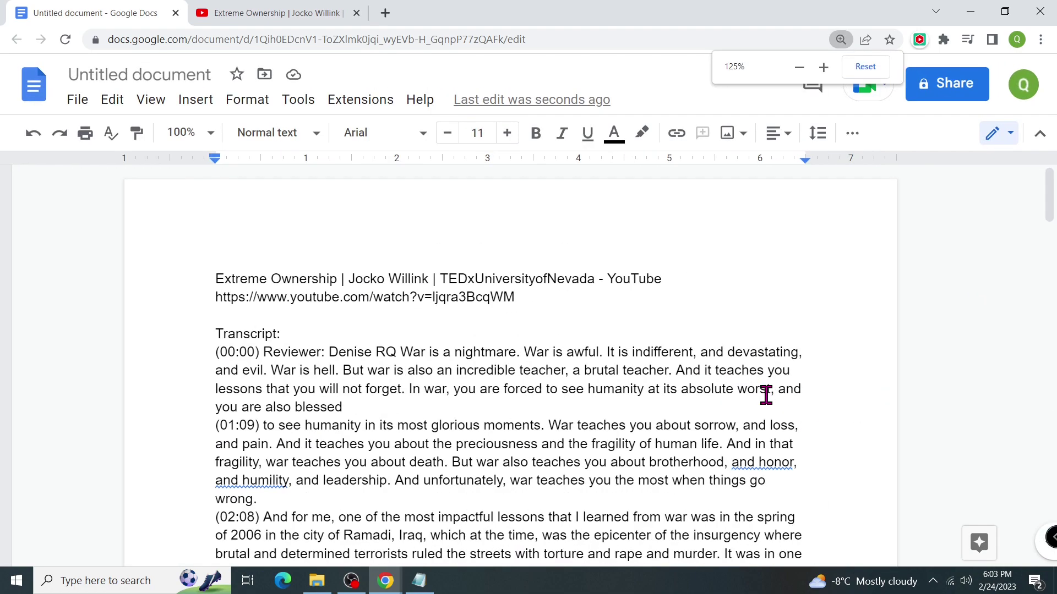
{"action": "left_click", "coordinate": [324, 14]}
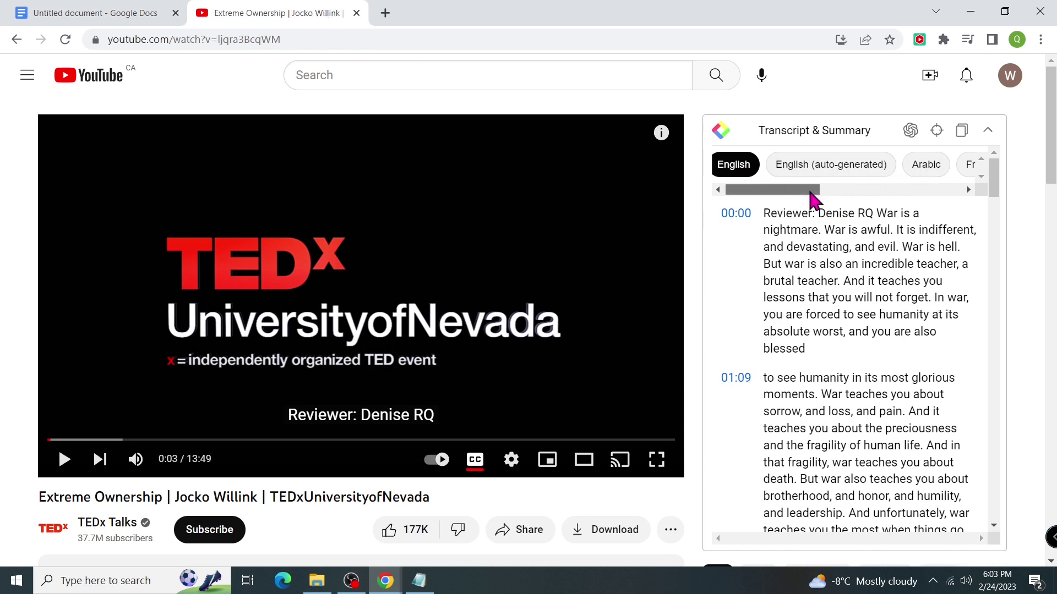
Switch the transcript language through Spanish and Polish to Vietnamese.
{"action": "left_click_drag", "start_coordinate": [814, 190], "coordinate": [968, 194]}
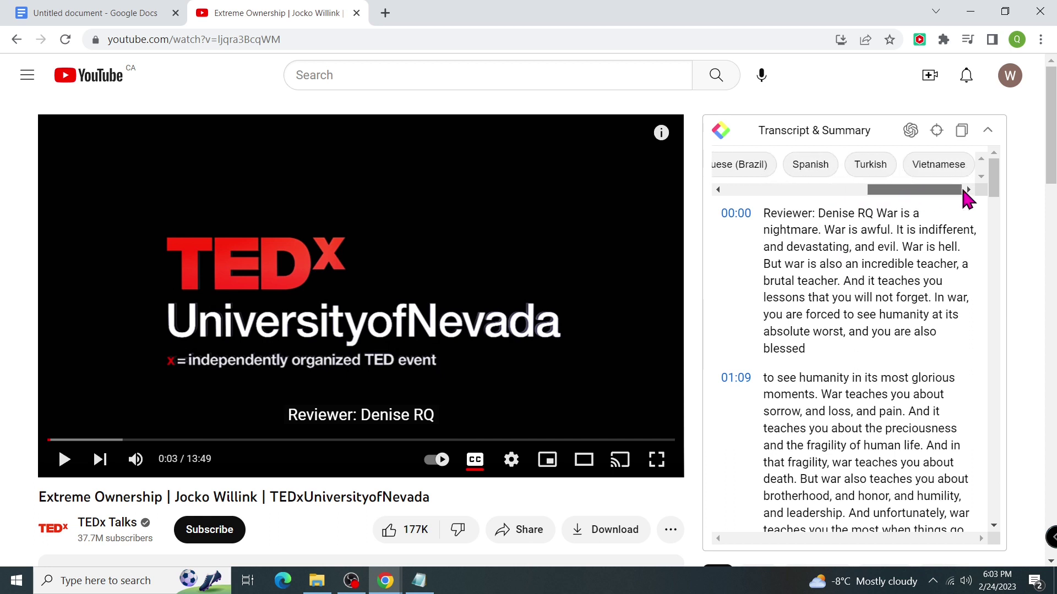
{"action": "left_click", "coordinate": [812, 171]}
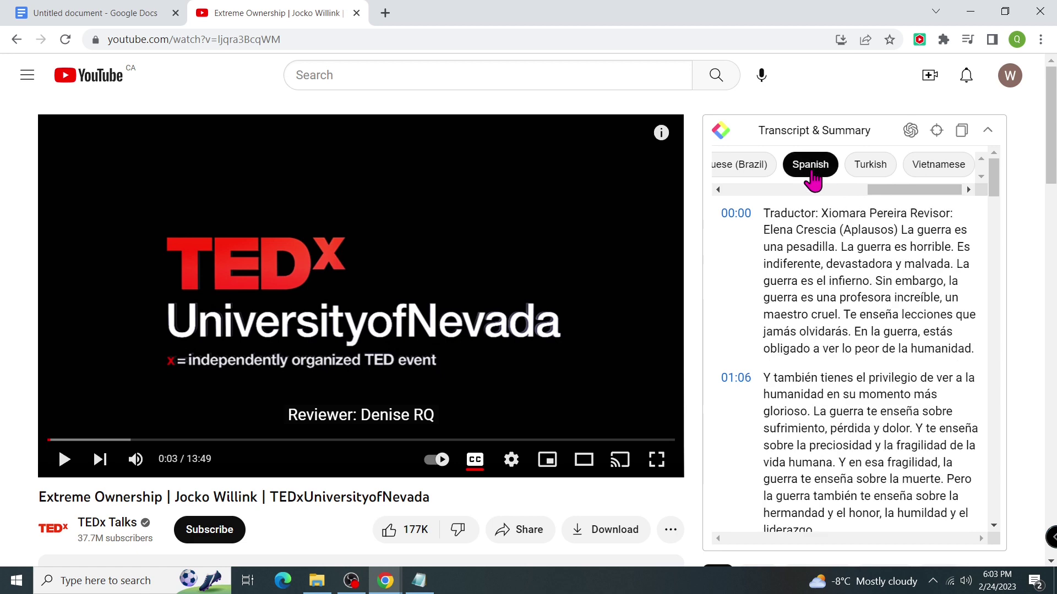
{"action": "scroll", "coordinate": [988, 187], "scroll_direction": "left", "scroll_amount": 2}
{"action": "left_click", "coordinate": [764, 167]}
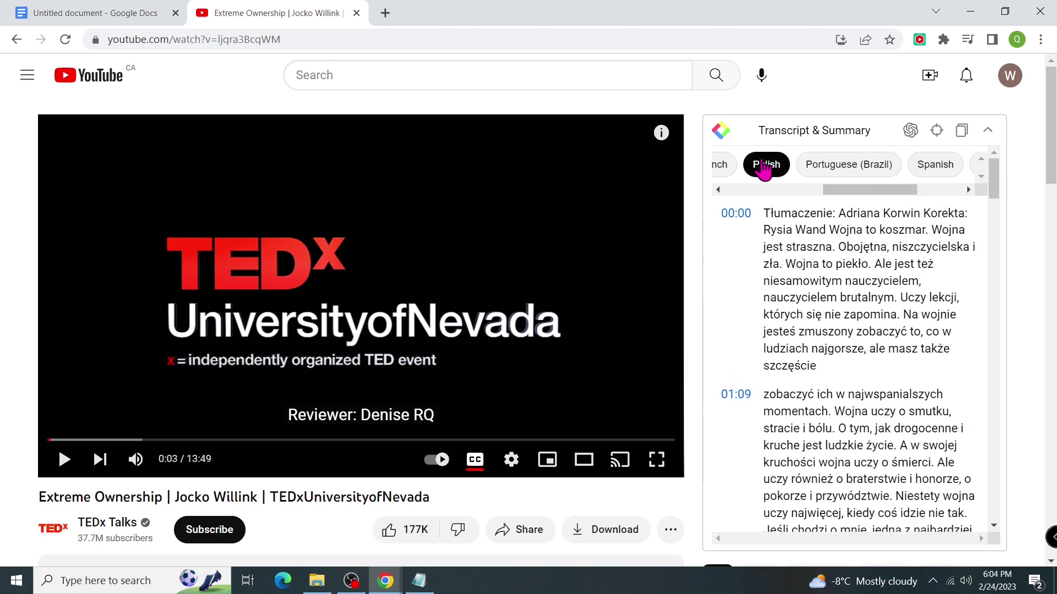
{"action": "scroll", "coordinate": [947, 176], "scroll_direction": "right", "scroll_amount": 2}
{"action": "left_click", "coordinate": [946, 175]}
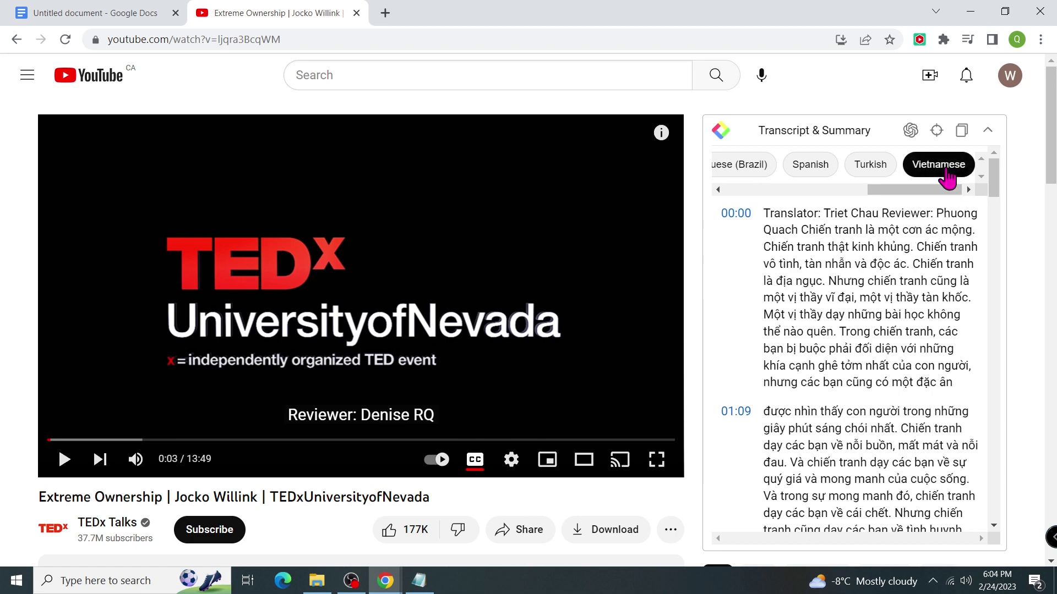
Copy the Vietnamese transcript and paste it below the English one in the Google Doc.
{"action": "left_click", "coordinate": [966, 138]}
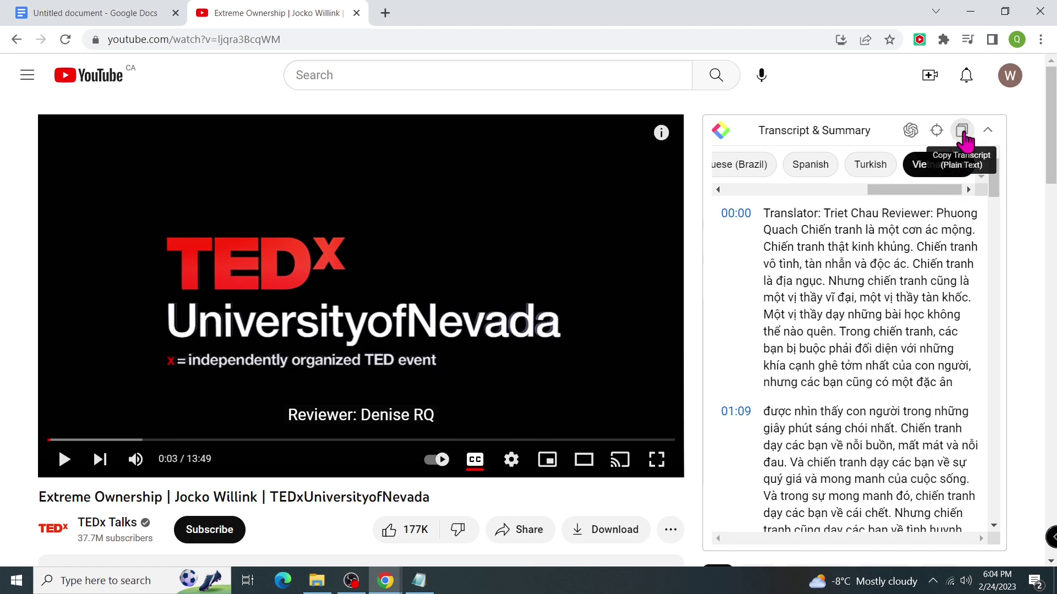
{"action": "left_click", "coordinate": [75, 15]}
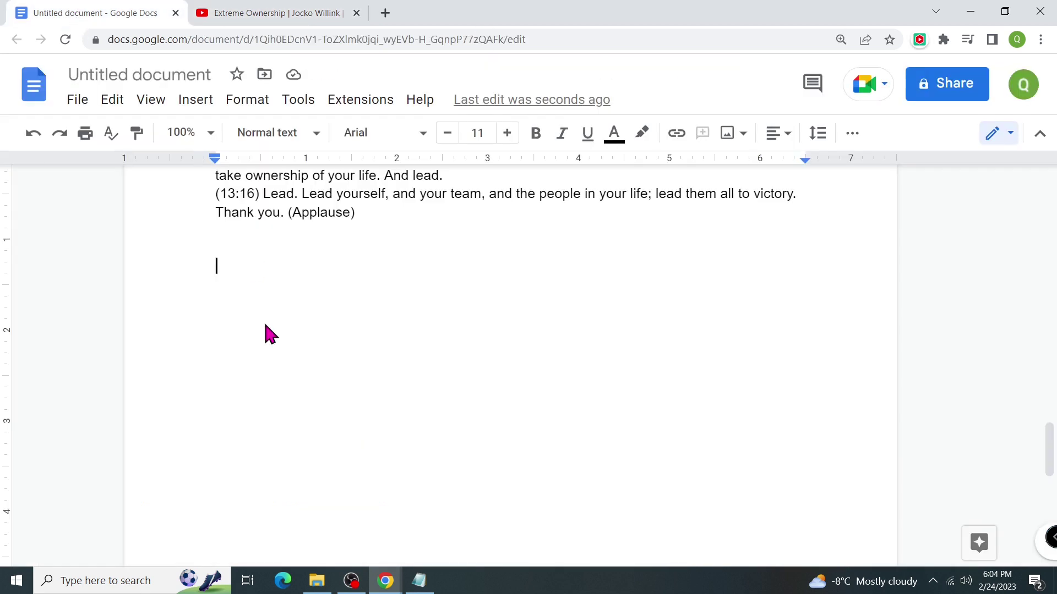
{"action": "key", "text": "ctrl+v"}
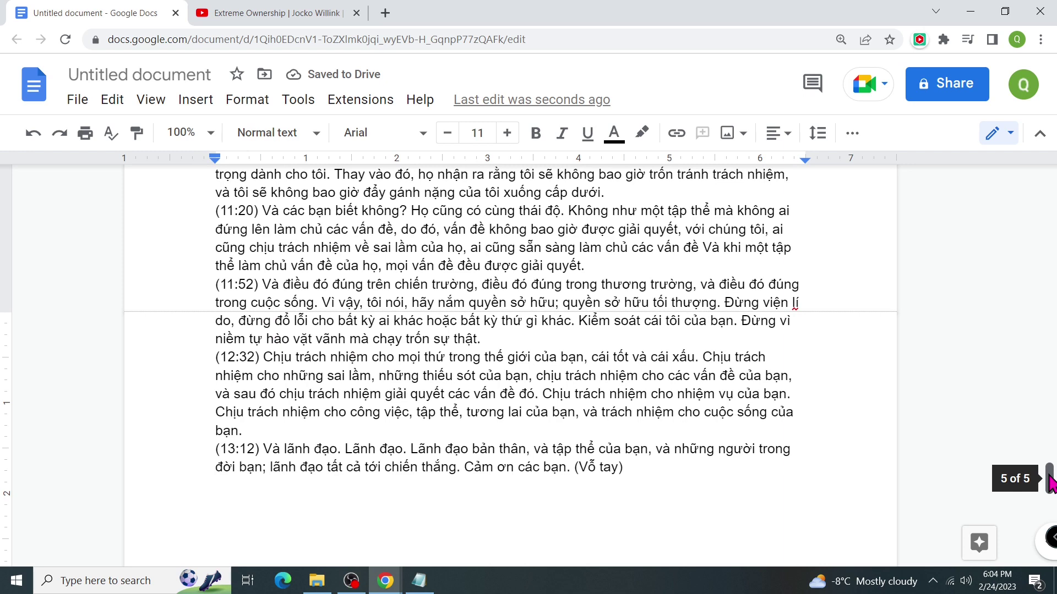
{"action": "left_click", "coordinate": [314, 14]}
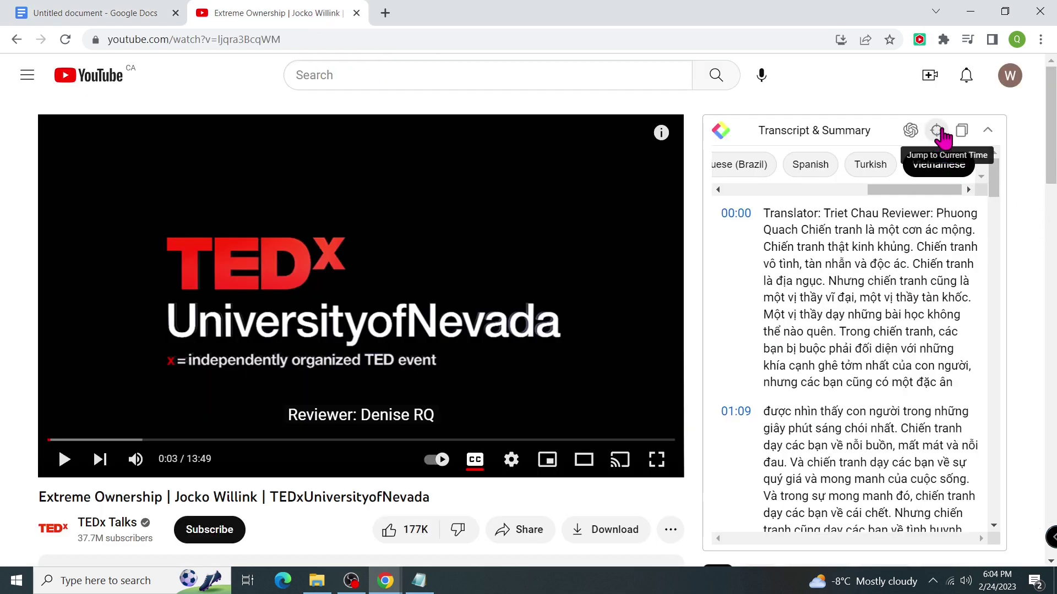
Jump the talk to about 1:49, resume playback, and open a ChatGPT summary chat.
{"action": "left_click_drag", "start_coordinate": [51, 440], "coordinate": [489, 450]}
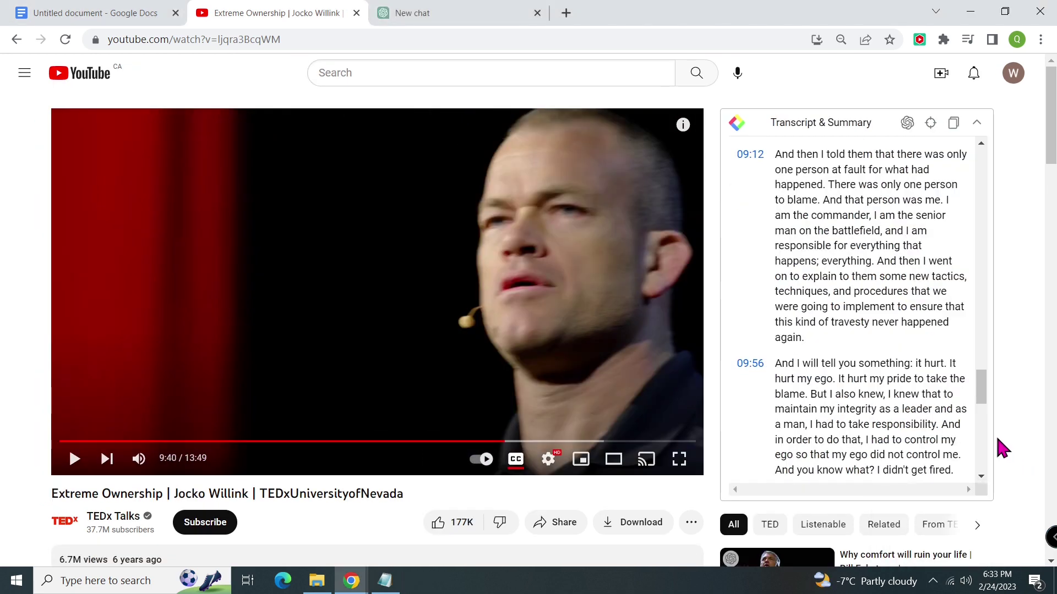
{"action": "left_click", "coordinate": [73, 461]}
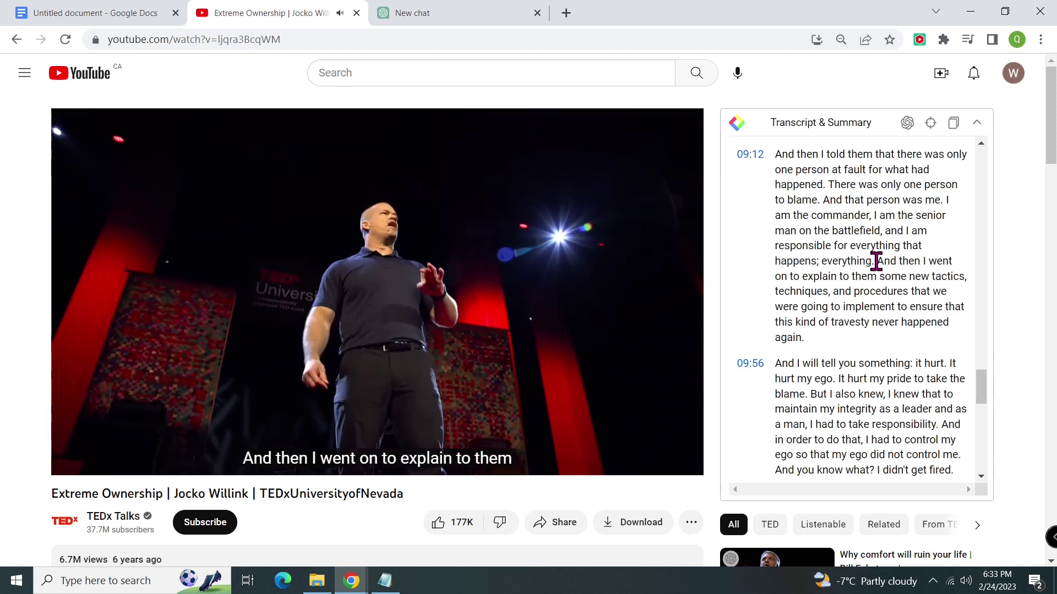
{"action": "left_click_drag", "start_coordinate": [878, 263], "coordinate": [962, 336]}
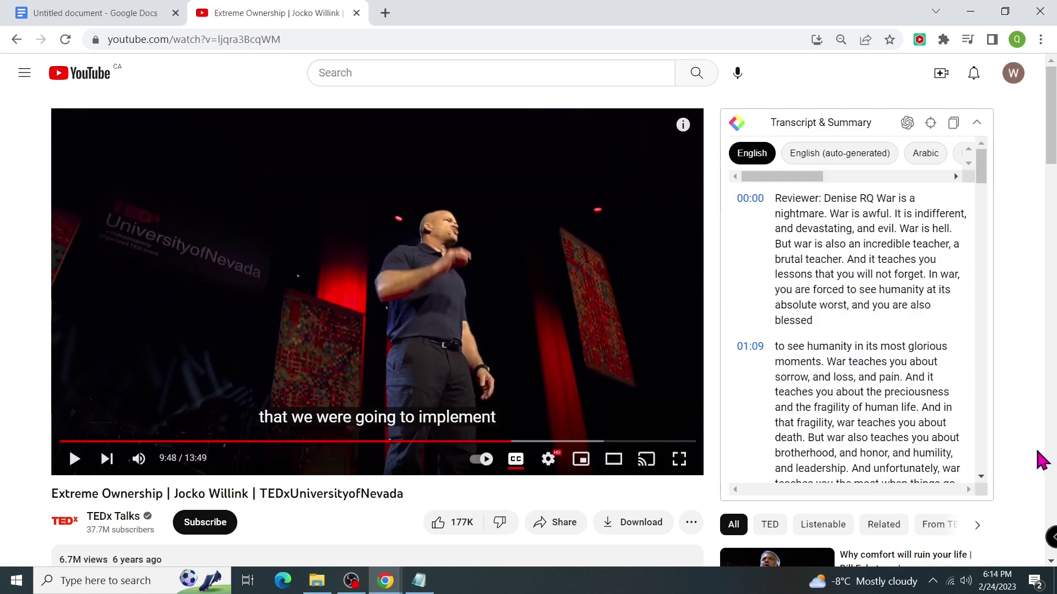
{"action": "left_click", "coordinate": [907, 123]}
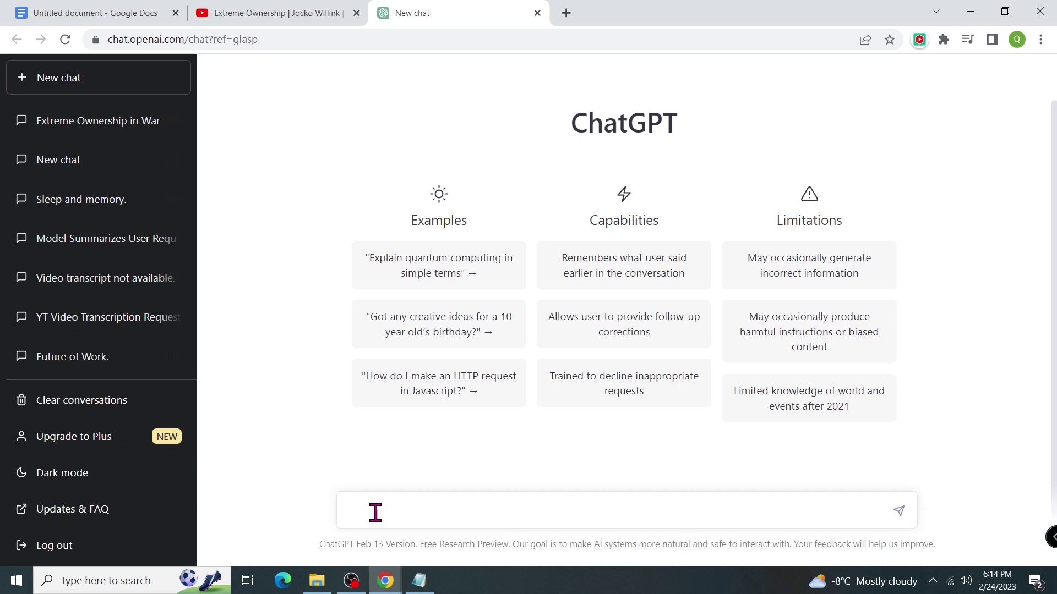
Send the pasted Extreme Ownership transcript to ChatGPT and regenerate the summary.
{"action": "key", "text": "ctrl+v"}
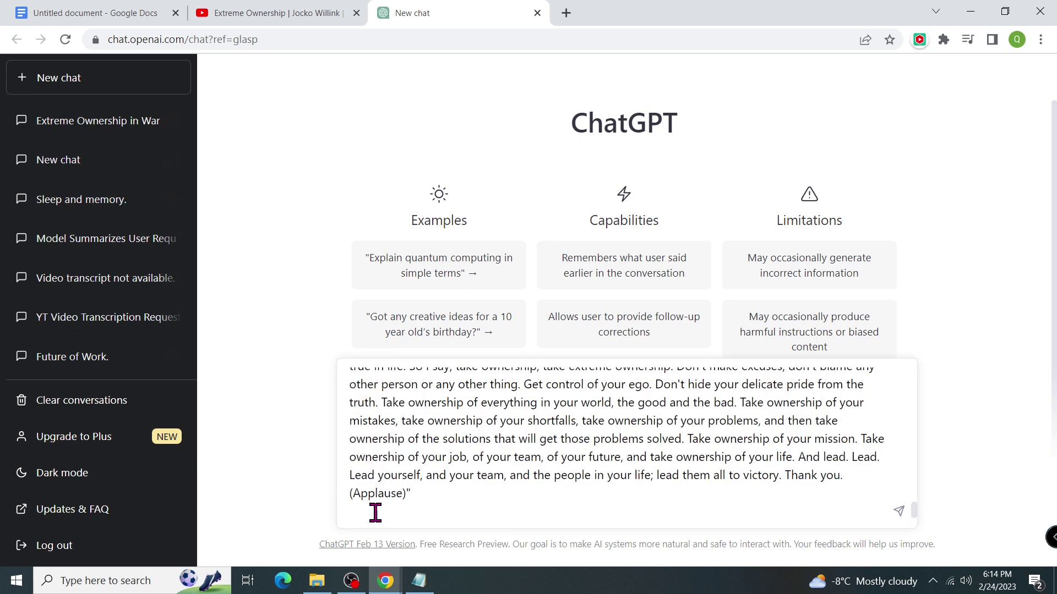
{"action": "left_click", "coordinate": [899, 512]}
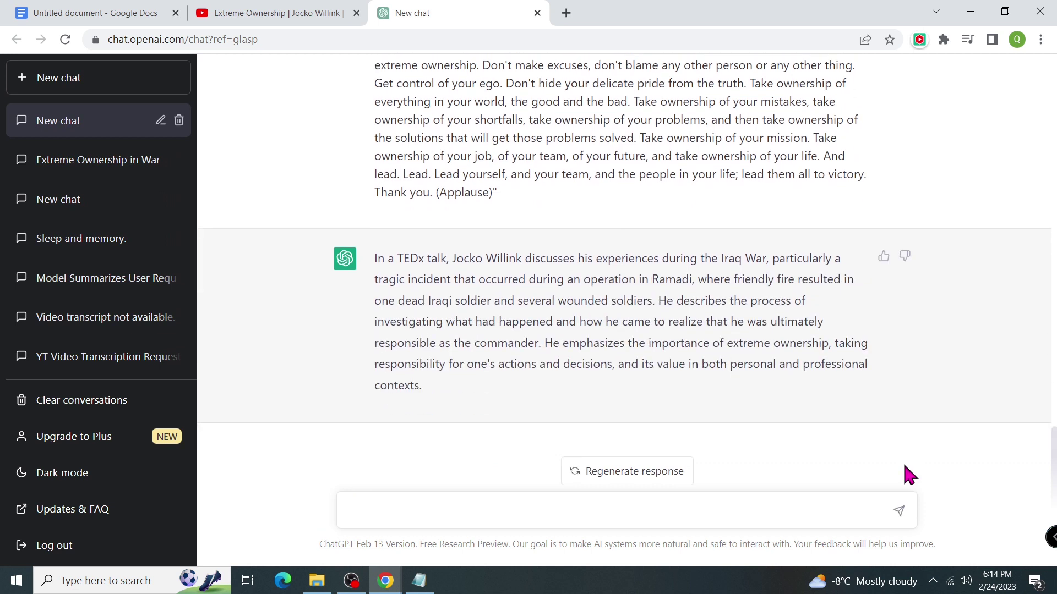
{"action": "left_click", "coordinate": [664, 482]}
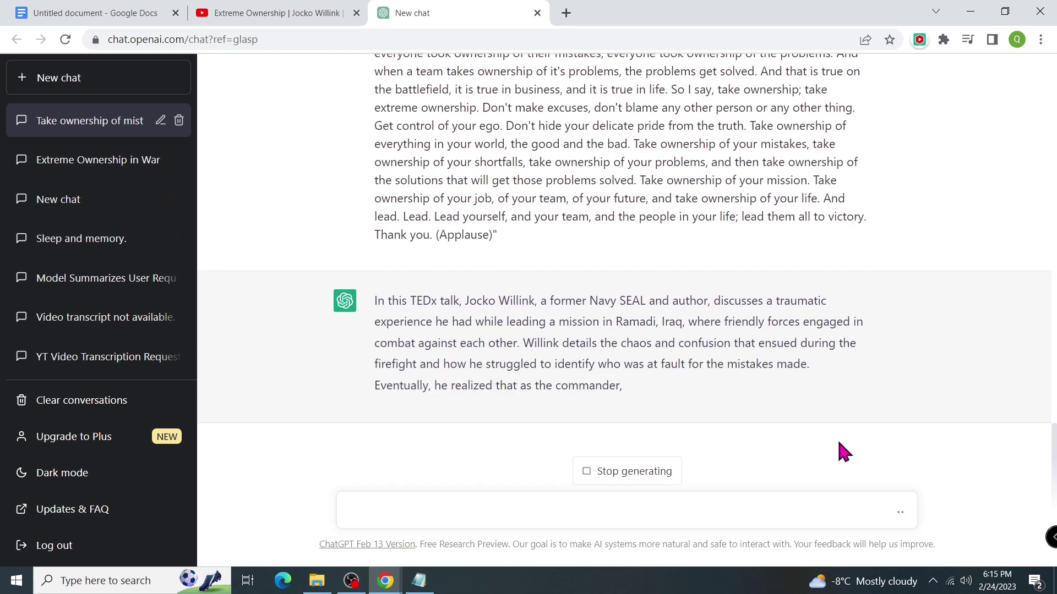
Highlight the prompt's 'Summarize the following.', title and 'Transcript:' lines.
{"action": "scroll", "coordinate": [936, 418], "scroll_direction": "up", "scroll_amount": 15}
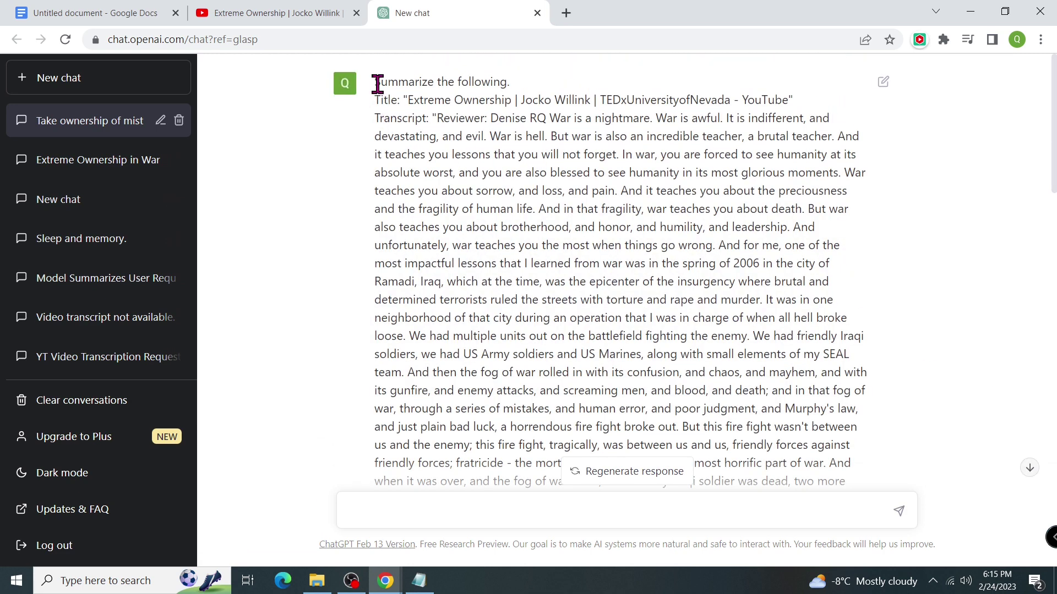
{"action": "left_click_drag", "start_coordinate": [376, 82], "coordinate": [510, 83]}
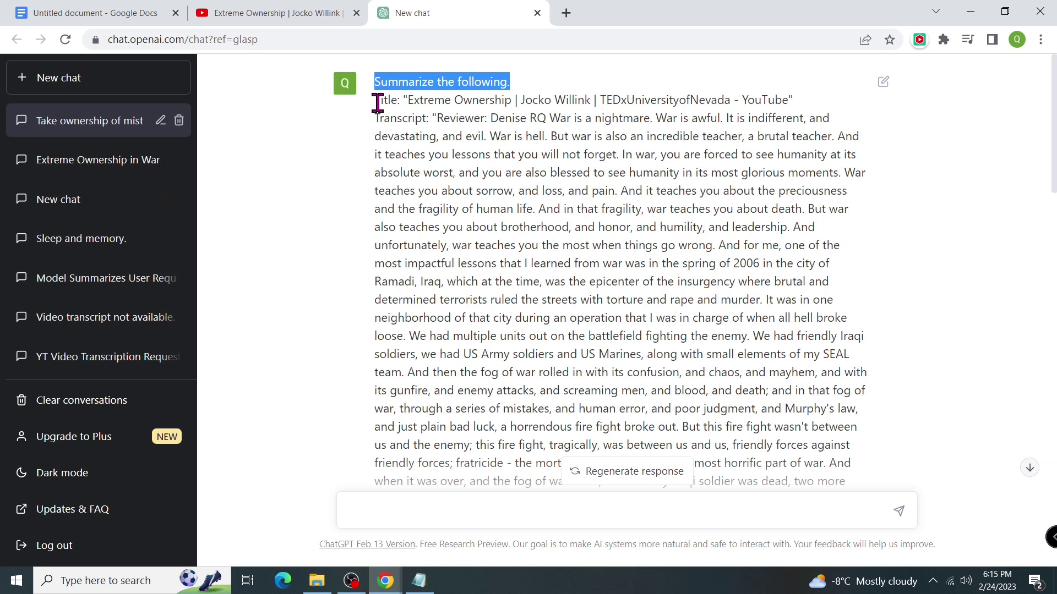
{"action": "left_click_drag", "start_coordinate": [374, 101], "coordinate": [800, 104]}
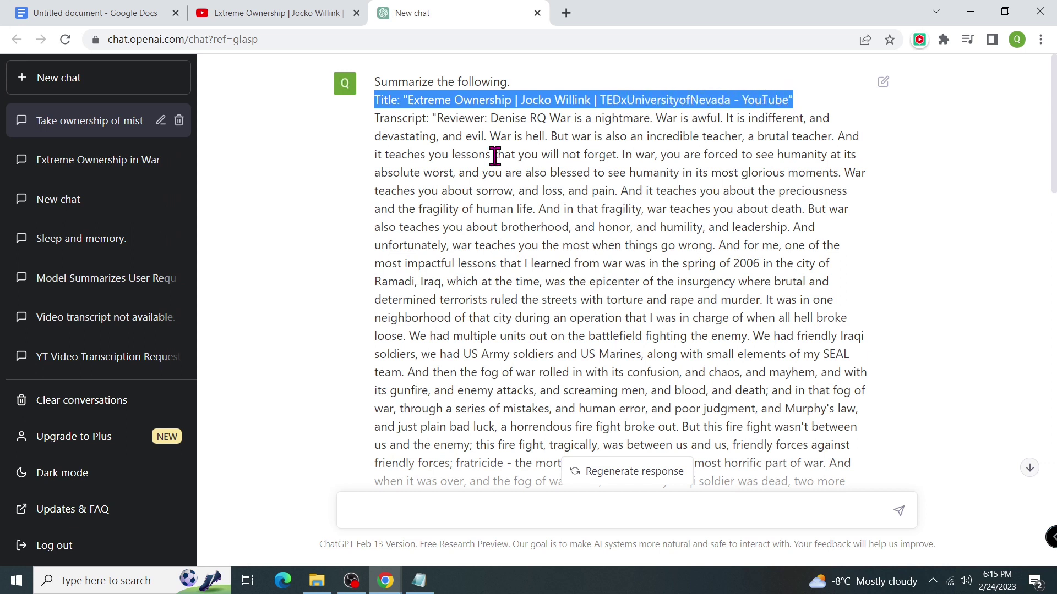
{"action": "left_click_drag", "start_coordinate": [374, 120], "coordinate": [431, 119]}
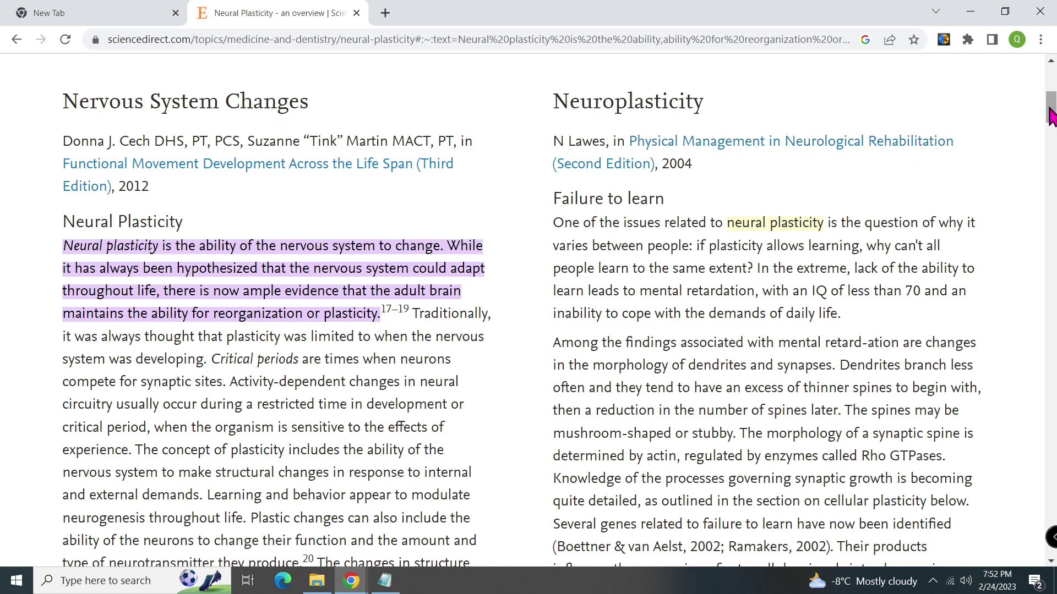
Select the Neural Plasticity paragraph under Nervous System Changes on ScienceDirect.
{"action": "left_click_drag", "start_coordinate": [1050, 116], "coordinate": [1050, 190]}
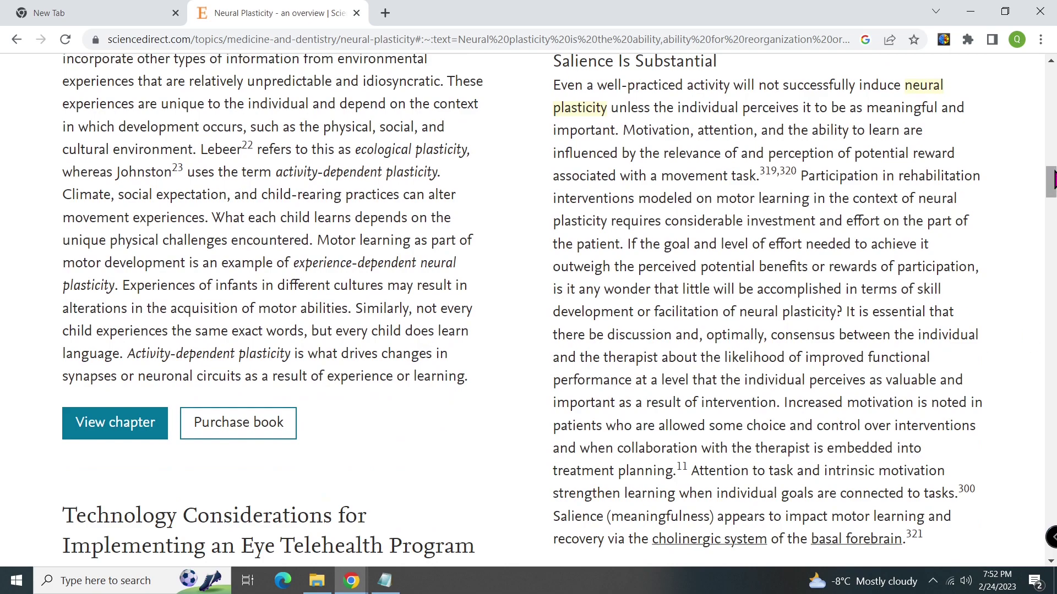
{"action": "left_click_drag", "start_coordinate": [1051, 187], "coordinate": [1053, 113]}
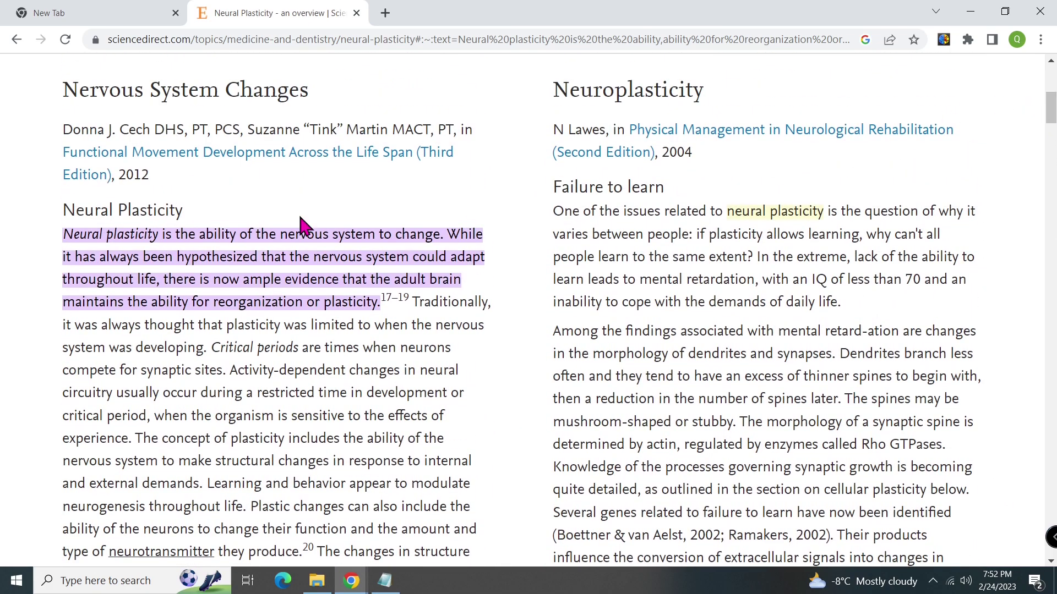
{"action": "left_click_drag", "start_coordinate": [63, 234], "coordinate": [477, 339]}
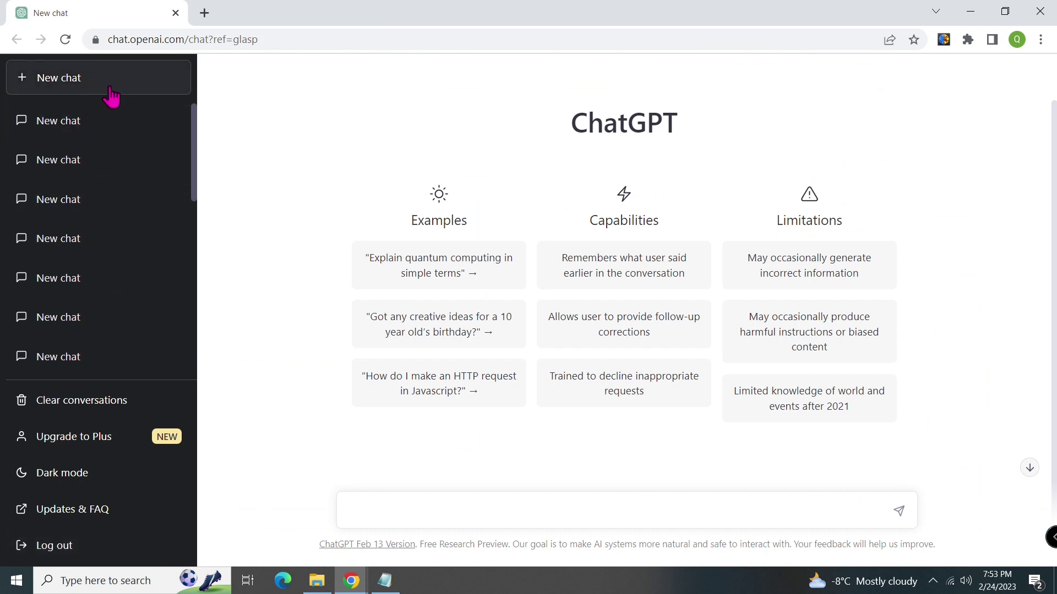
Ask ChatGPT to summarize the pasted neural plasticity passage in five plain-English bullet points.
{"action": "type", "text": "summarize this \"\" in"}
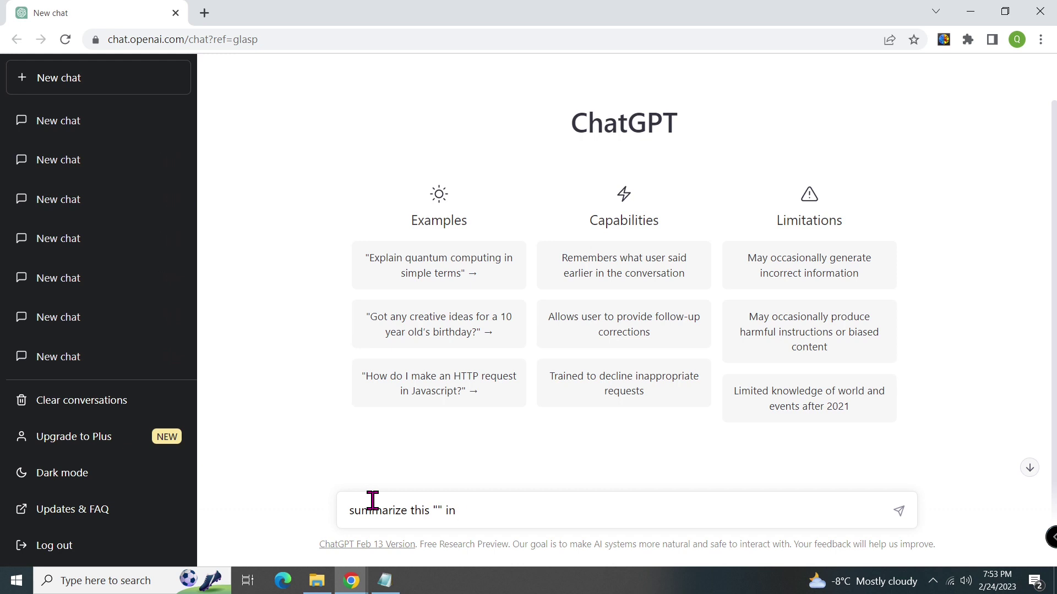
{"action": "type", "text": " five bullet points in plain english"}
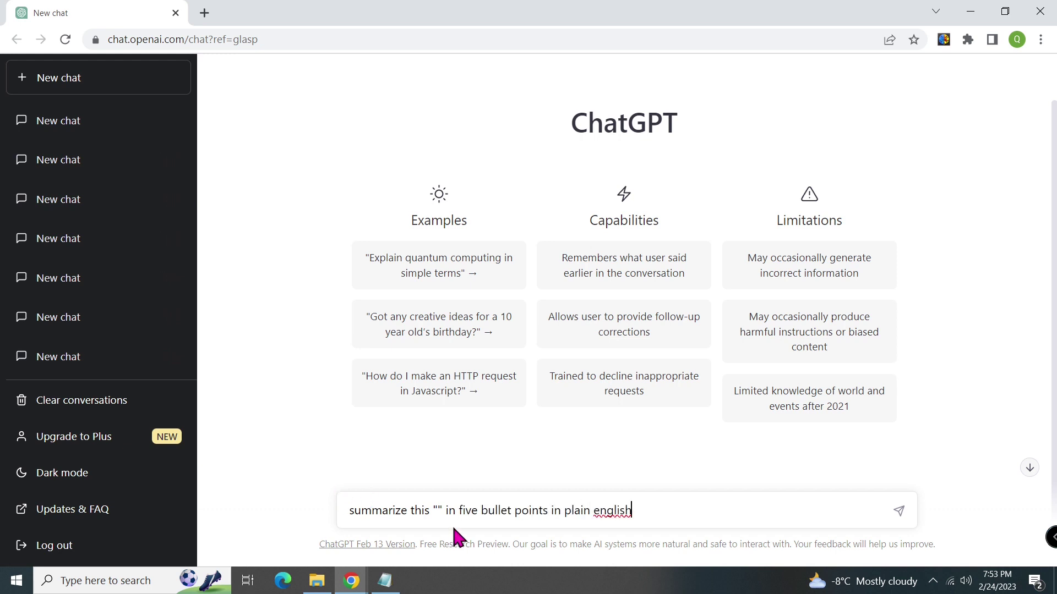
{"action": "left_click", "coordinate": [438, 511]}
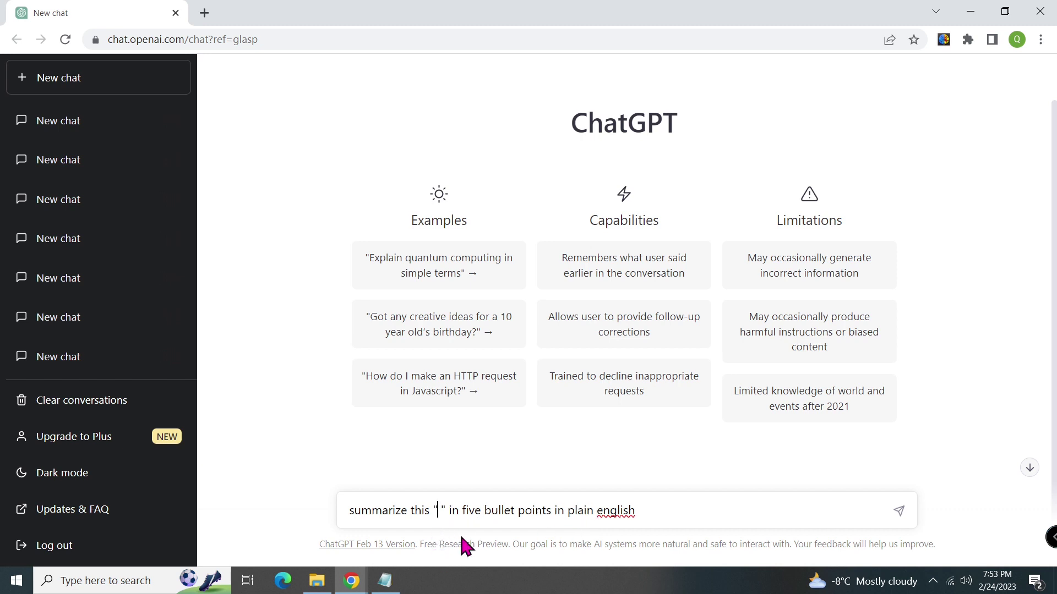
{"action": "key", "text": "ctrl+v"}
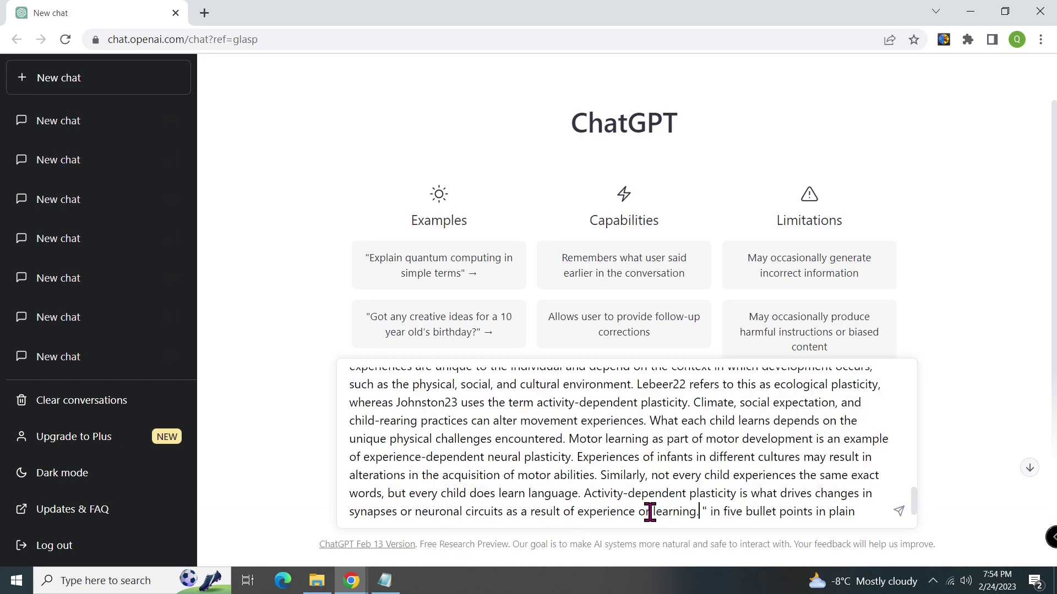
{"action": "left_click", "coordinate": [899, 514]}
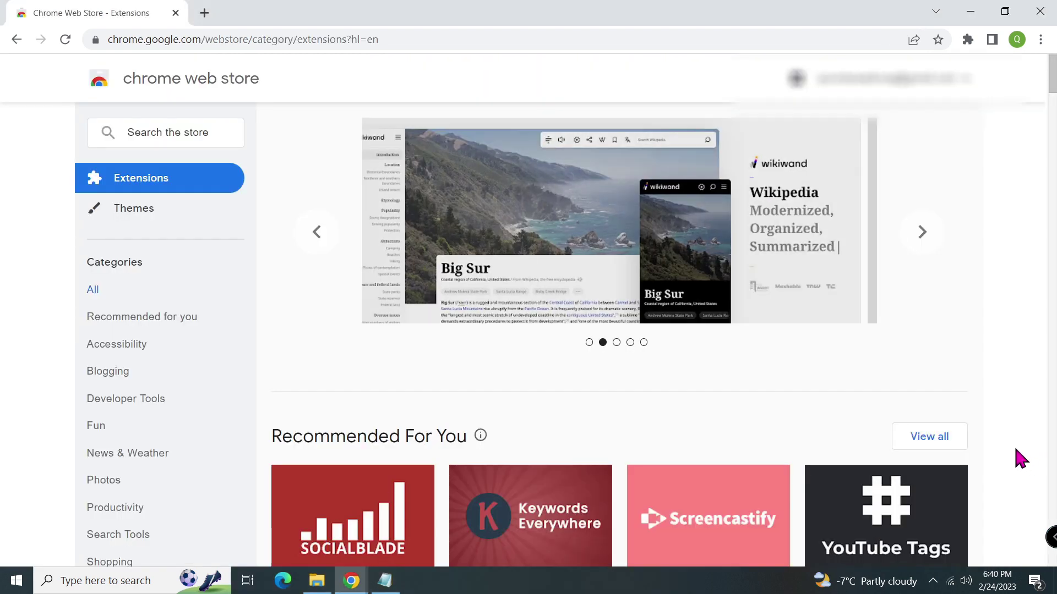
{"action": "left_click", "coordinate": [140, 132]}
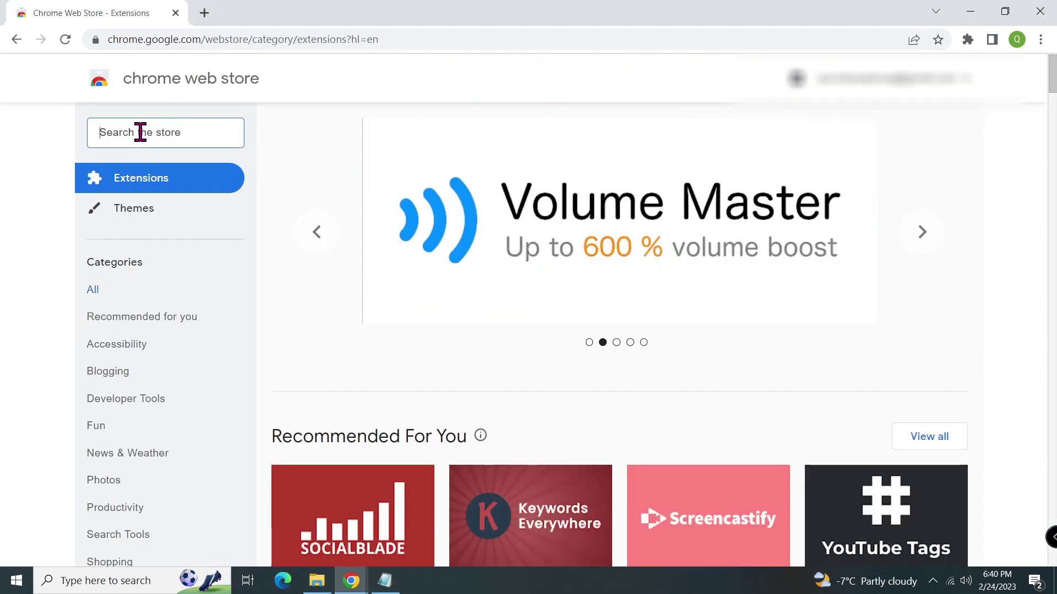
Search the Chrome Web Store for 'Chatgpt writer' and install the ChatGPT Writer extension.
{"action": "type", "text": "Ch"}
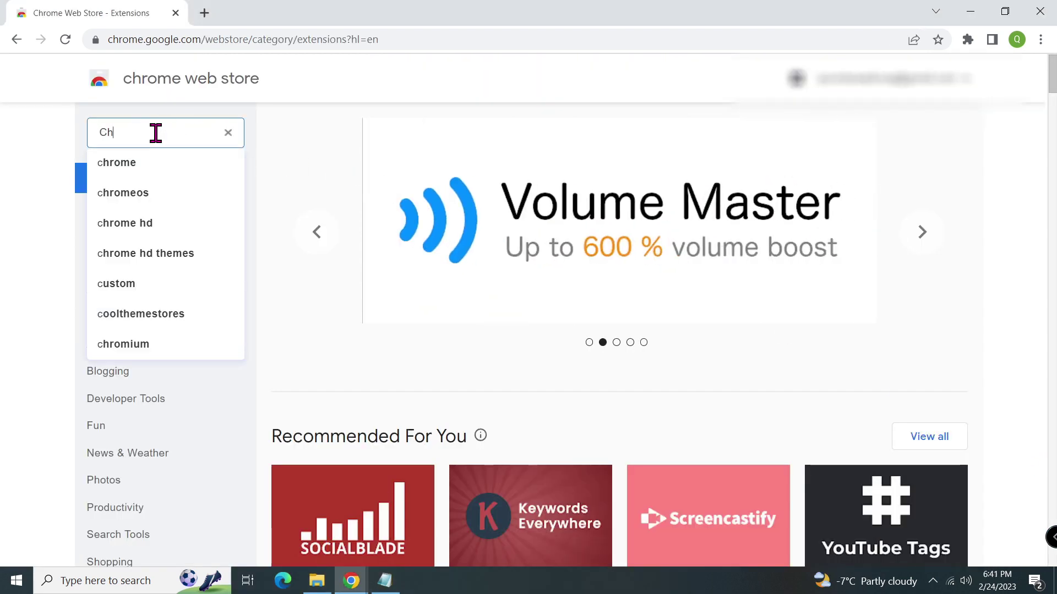
{"action": "type", "text": "atgpt writer"}
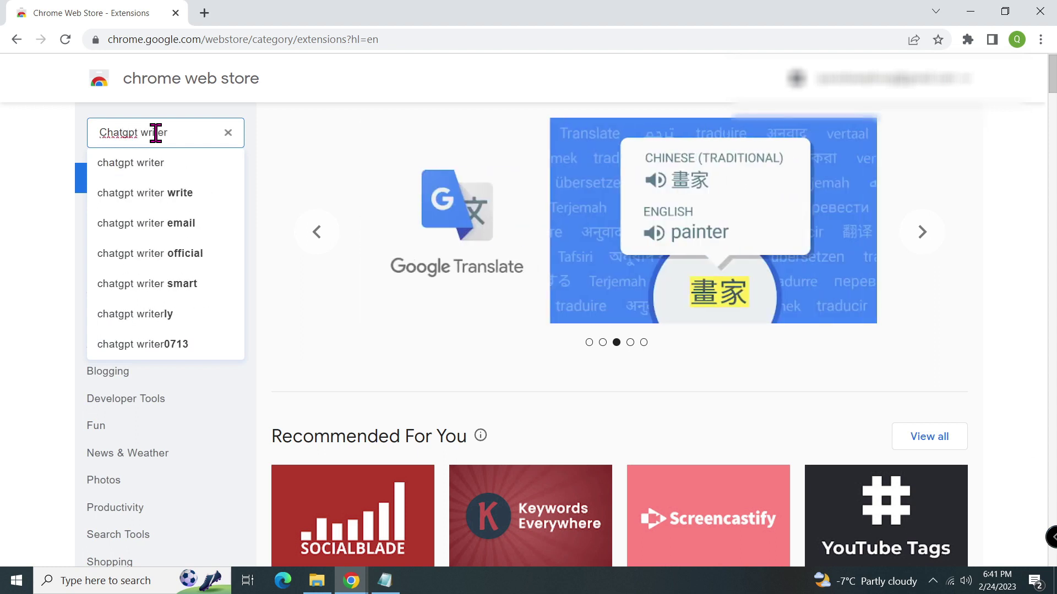
{"action": "key", "text": "Return"}
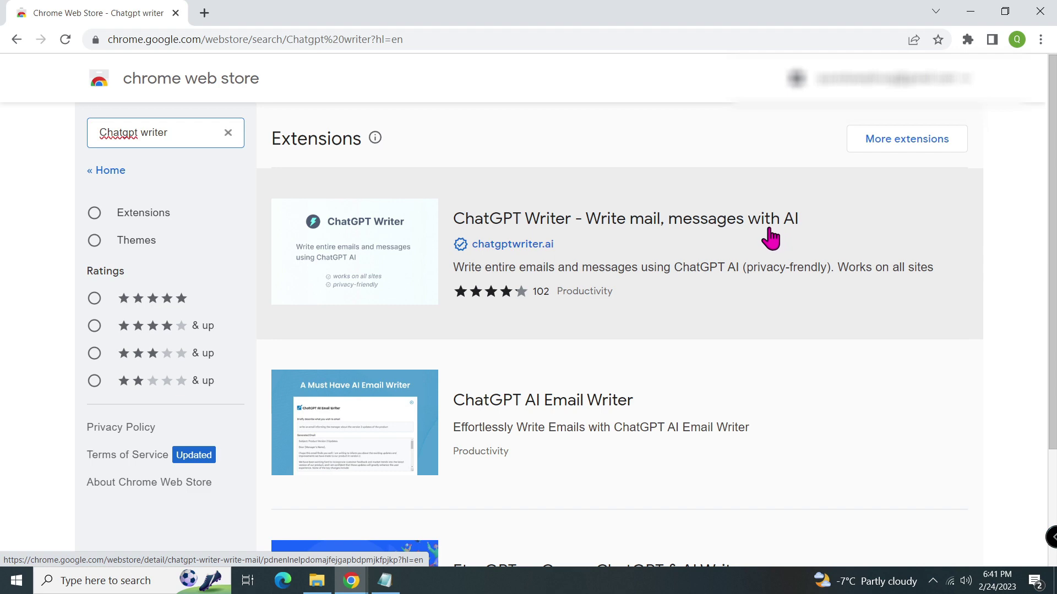
{"action": "left_click", "coordinate": [361, 270]}
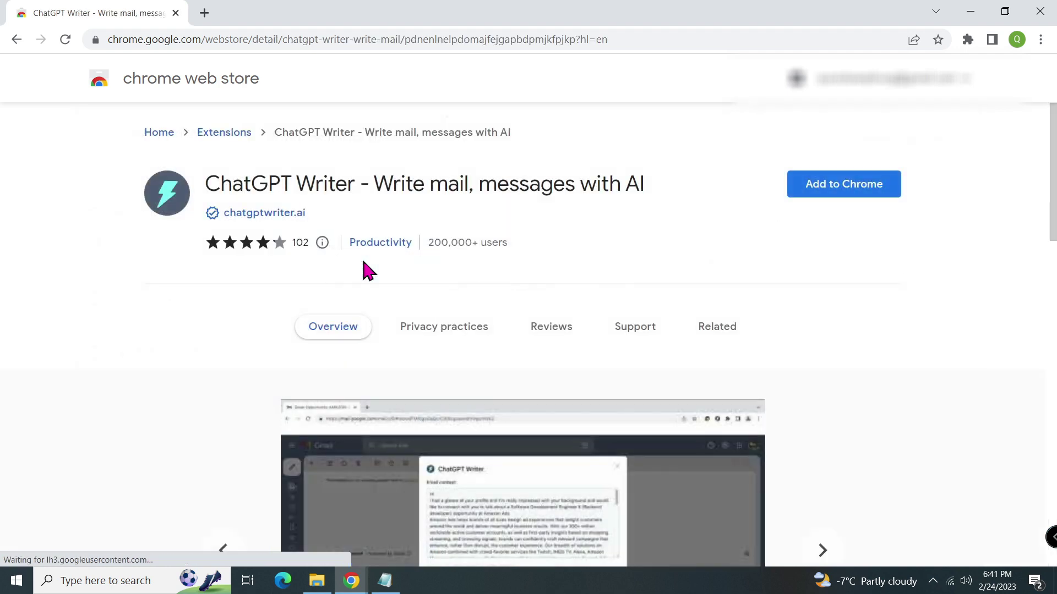
{"action": "left_click", "coordinate": [869, 188]}
{"action": "left_click", "coordinate": [553, 166]}
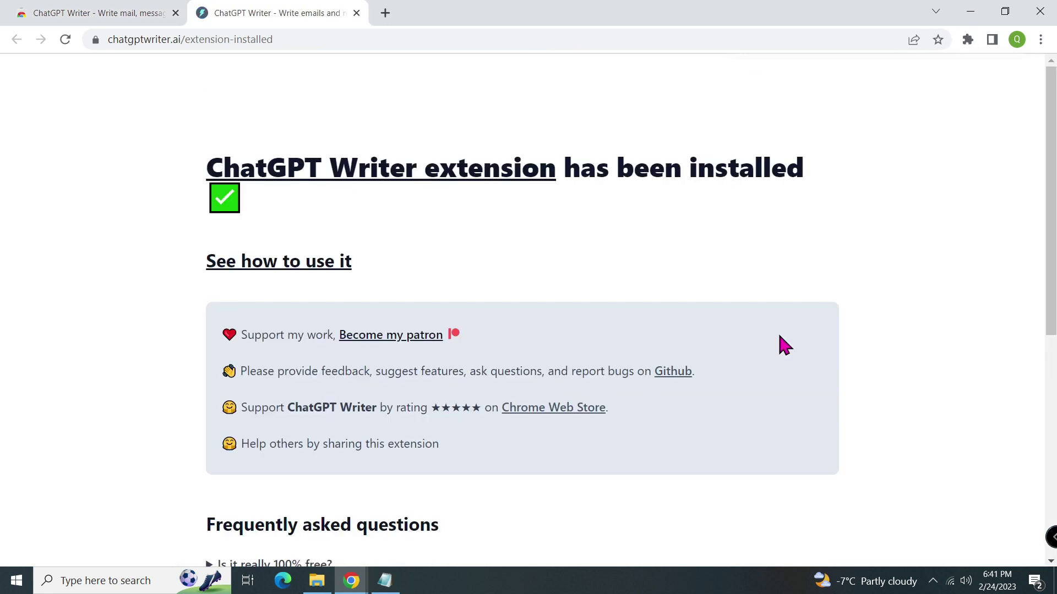
Pin ChatGPT Writer to the Chrome toolbar.
{"action": "left_click", "coordinate": [968, 40]}
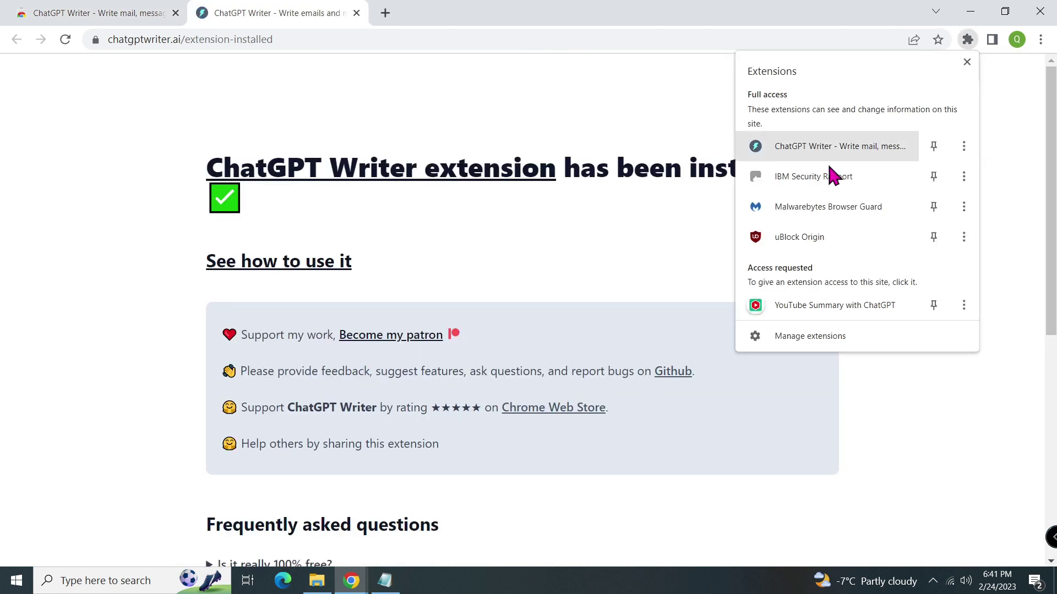
{"action": "left_click", "coordinate": [934, 145]}
{"action": "left_click", "coordinate": [998, 130]}
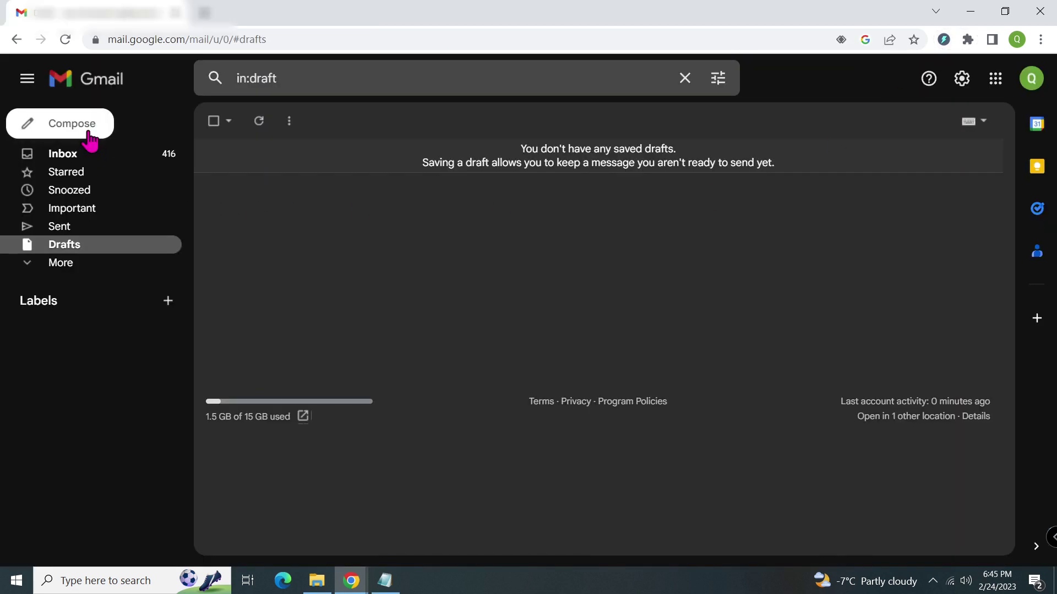
Start a new Gmail message with the subject 'Invitation'.
{"action": "left_click", "coordinate": [88, 134]}
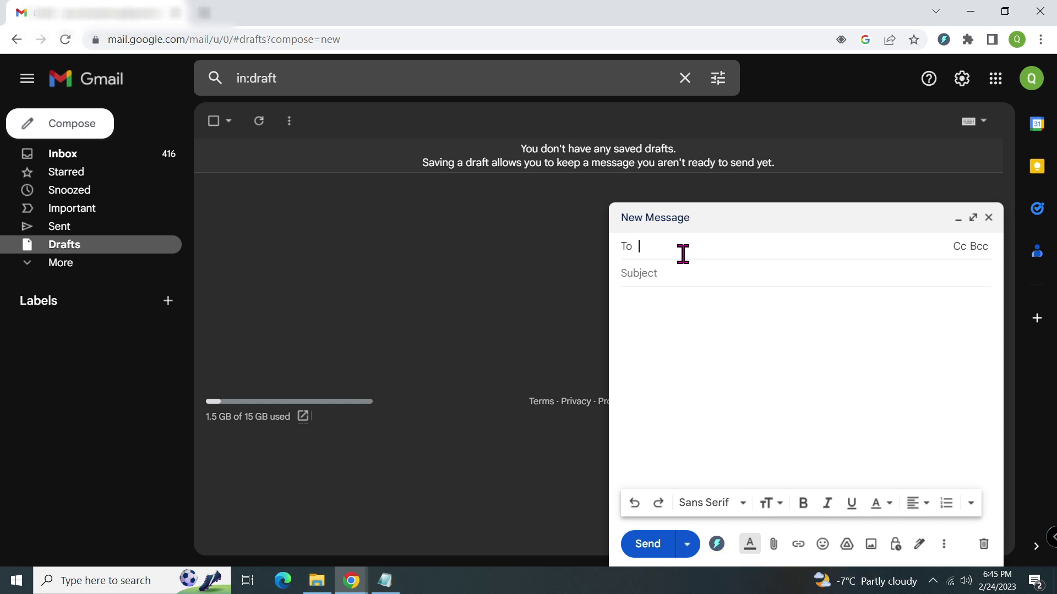
{"action": "left_click", "coordinate": [691, 278]}
{"action": "type", "text": "Invitation"}
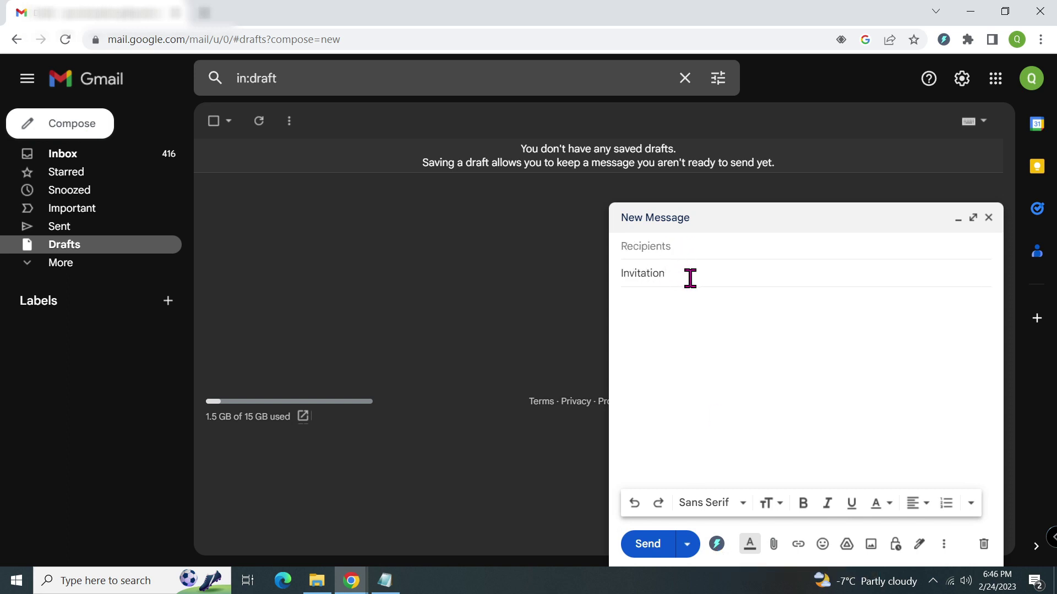
{"action": "left_click", "coordinate": [689, 246]}
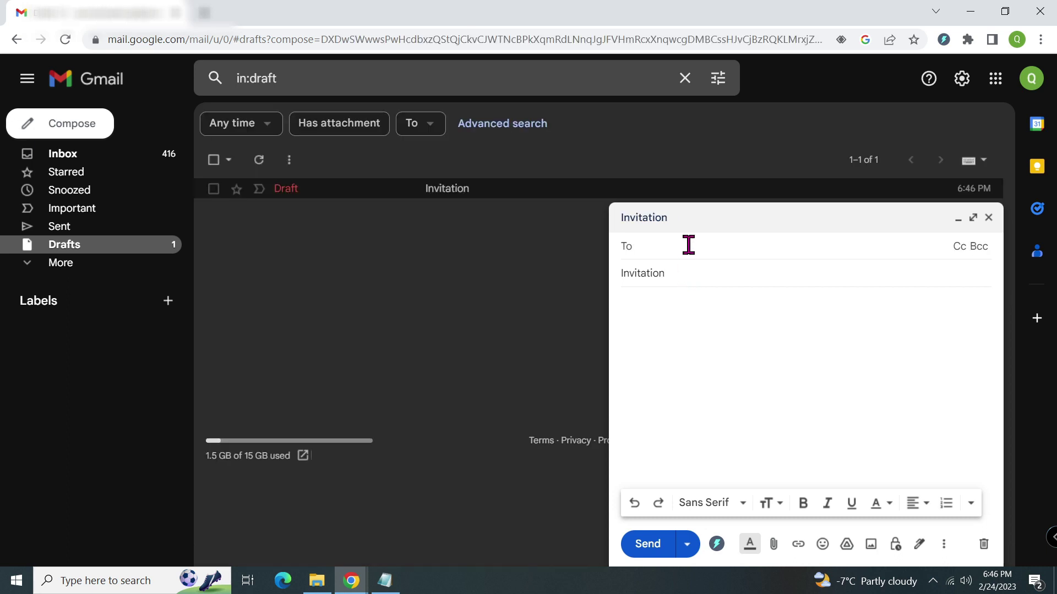
Have ChatGPT Writer generate an email from the pasted Saturday lunch-or-dinner invitation request.
{"action": "left_click", "coordinate": [718, 546]}
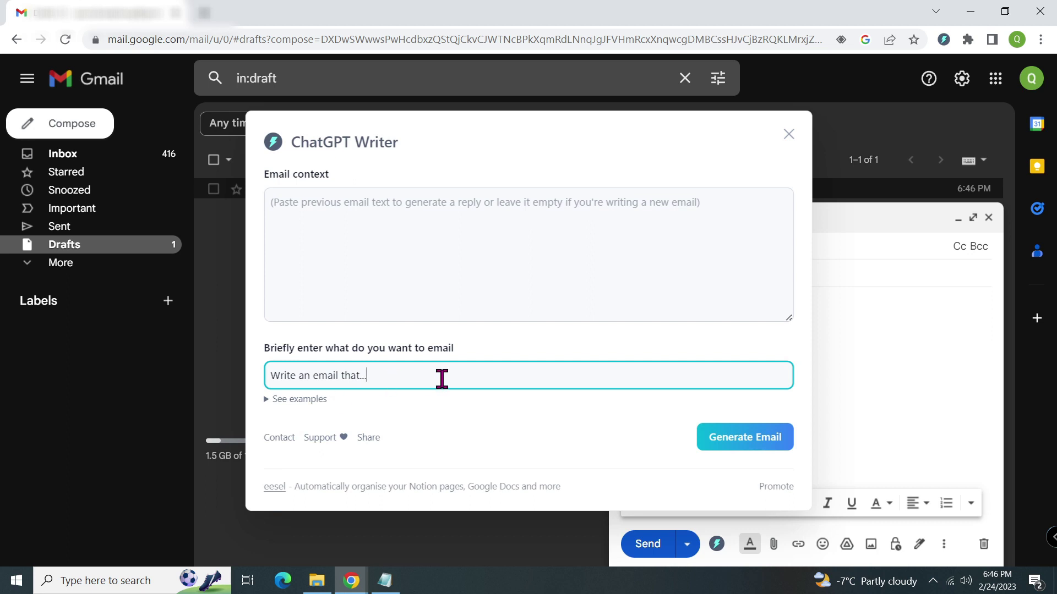
{"action": "left_click_drag", "start_coordinate": [442, 379], "coordinate": [254, 379]}
{"action": "key", "text": "BackSpace"}
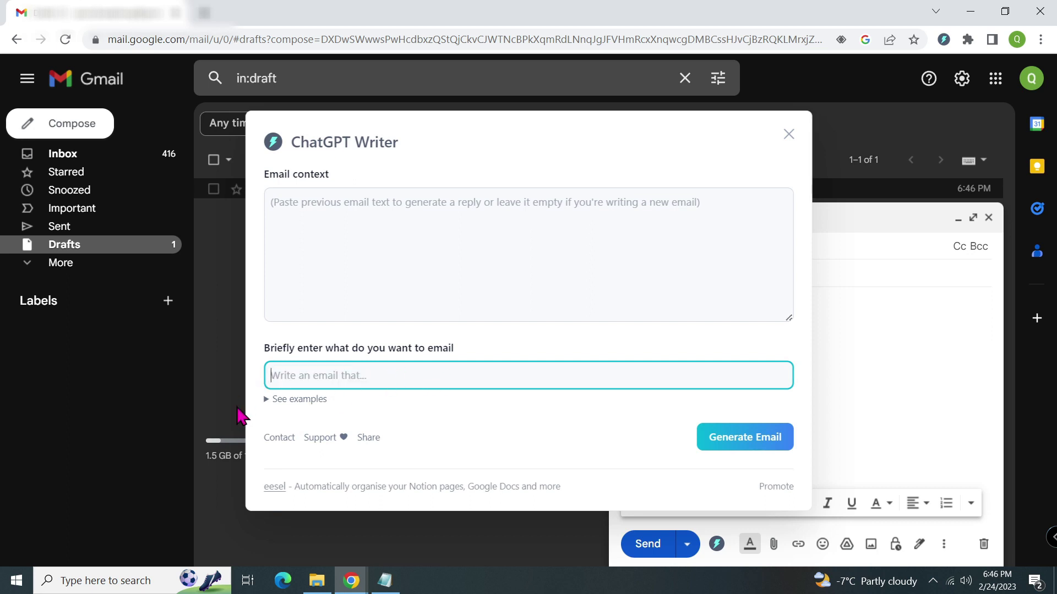
{"action": "type", "text": "write an email to a colleague asking for an eat out this Saturday"}
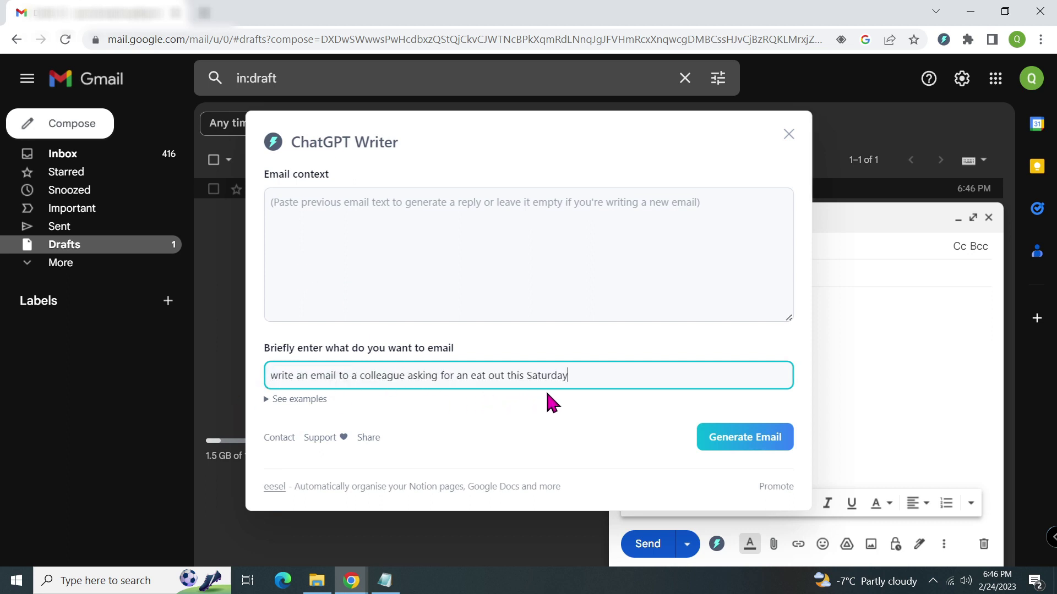
{"action": "left_click", "coordinate": [765, 443]}
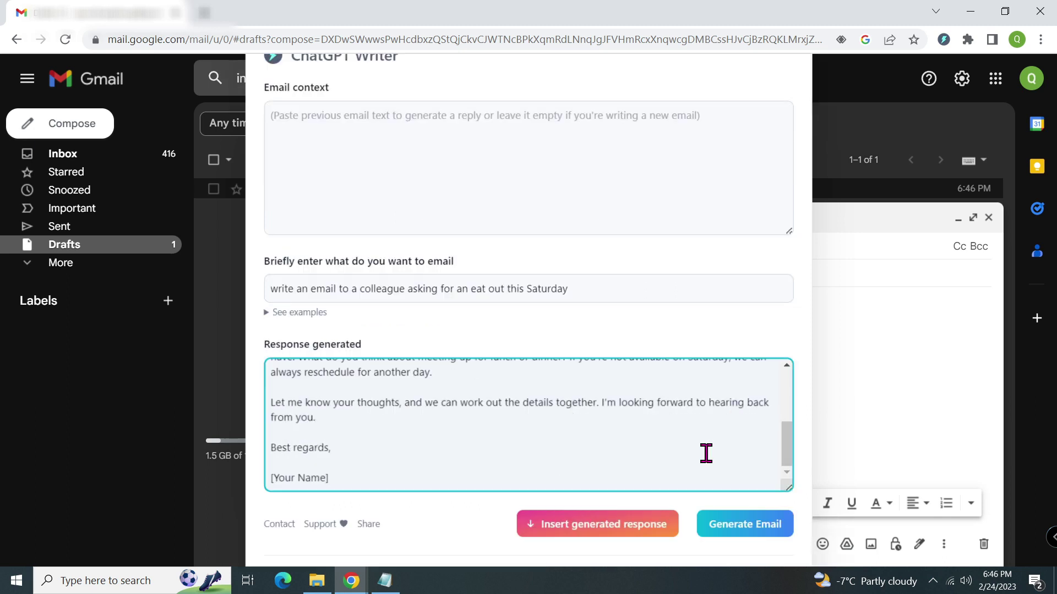
Review the generated invitation and insert it into the draft body.
{"action": "left_click_drag", "start_coordinate": [791, 453], "coordinate": [790, 374]}
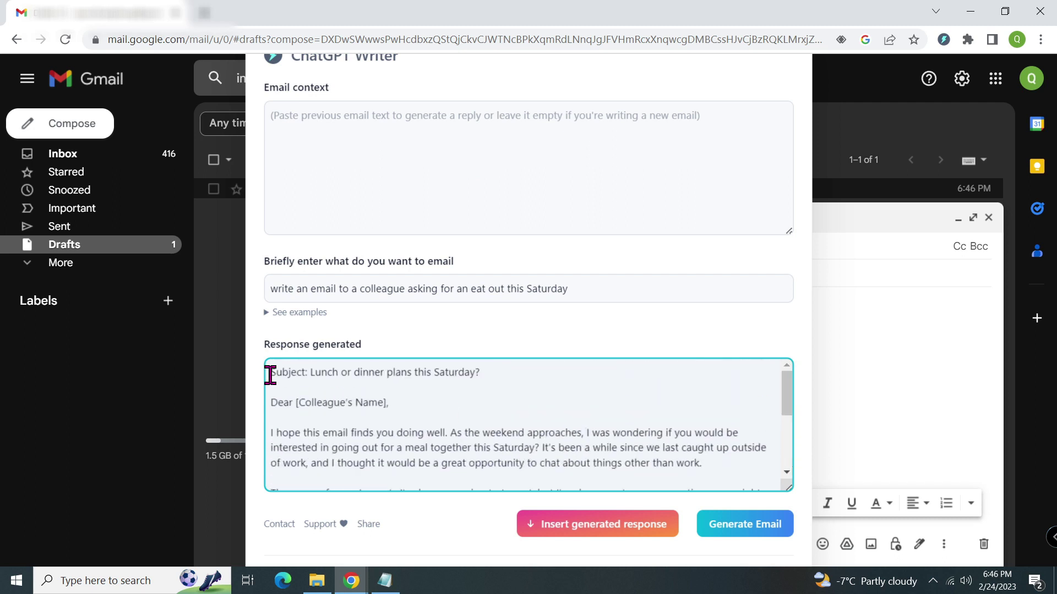
{"action": "left_click_drag", "start_coordinate": [267, 401], "coordinate": [517, 514]}
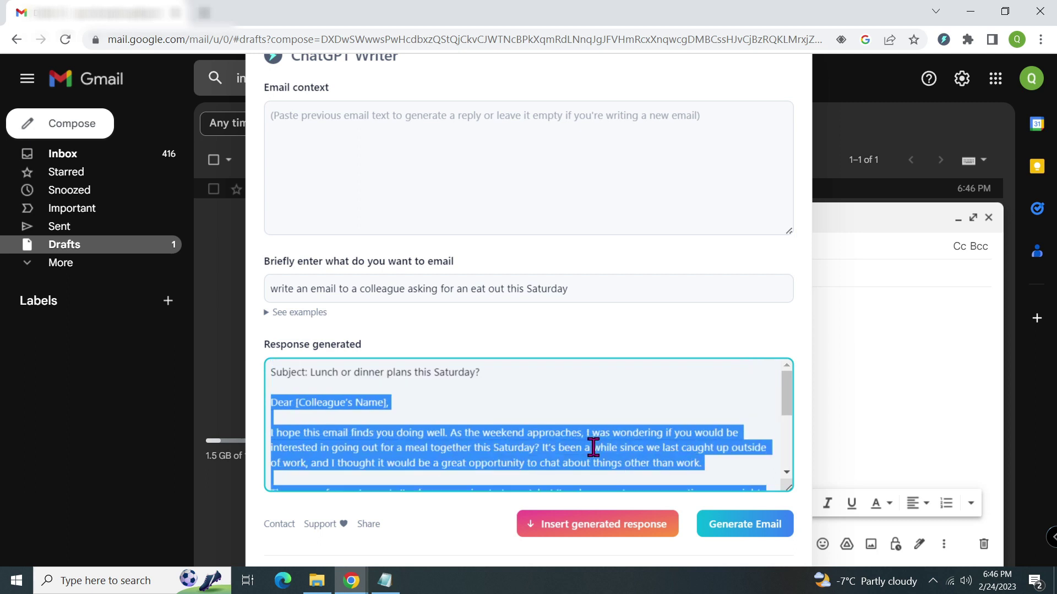
{"action": "scroll", "coordinate": [597, 445], "scroll_direction": "up", "scroll_amount": 3}
{"action": "scroll", "coordinate": [589, 448], "scroll_direction": "down", "scroll_amount": 1}
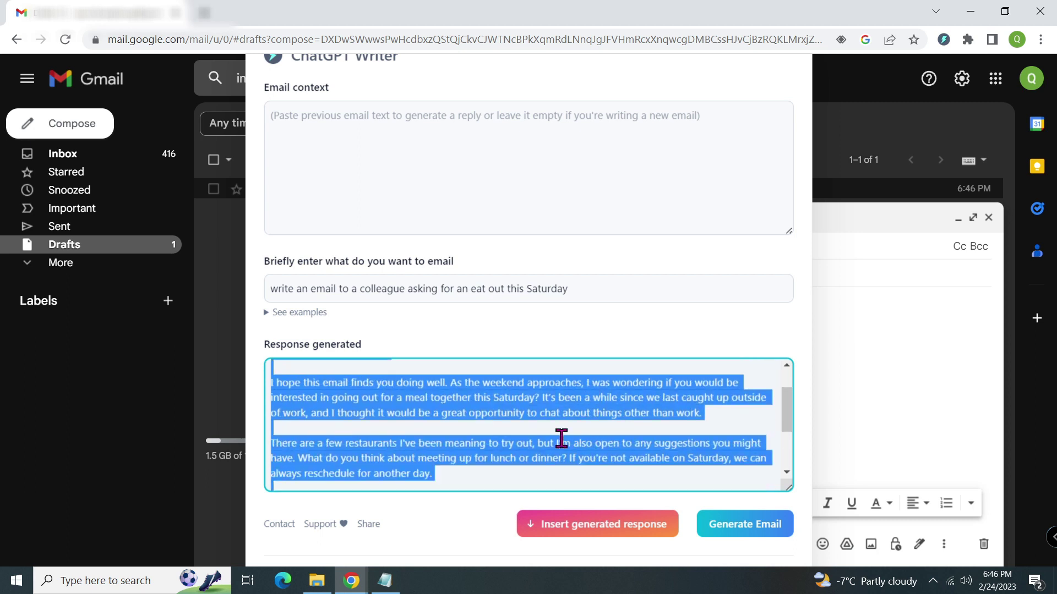
{"action": "left_click", "coordinate": [623, 544]}
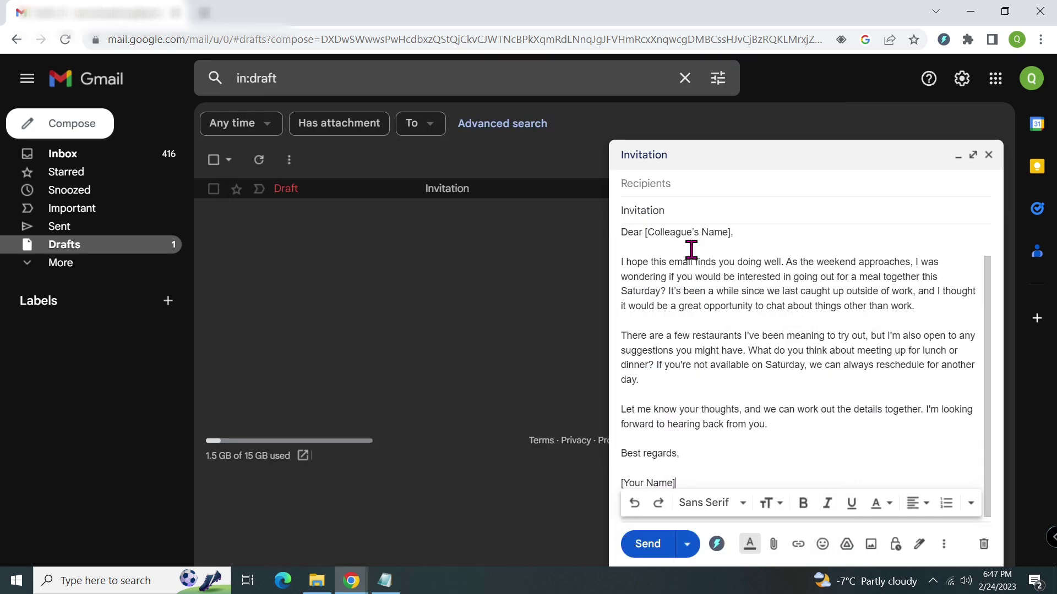
Highlight the colleague-name and [Your Name] placeholders, then search the Web Store for 'Chatgpt for'.
{"action": "left_click_drag", "start_coordinate": [642, 231], "coordinate": [731, 267]}
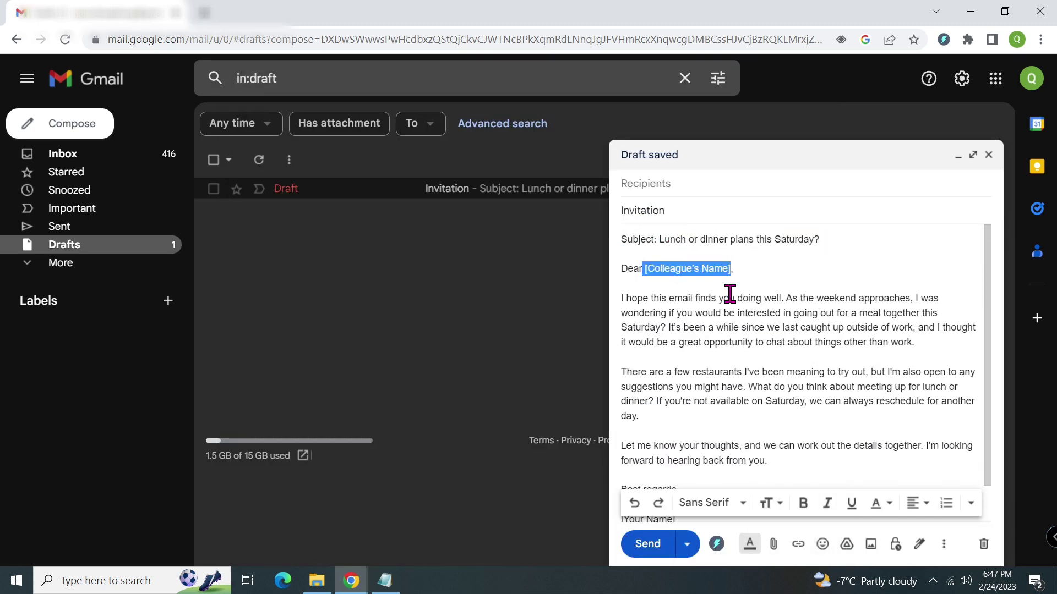
{"action": "left_click_drag", "start_coordinate": [989, 307], "coordinate": [986, 354]}
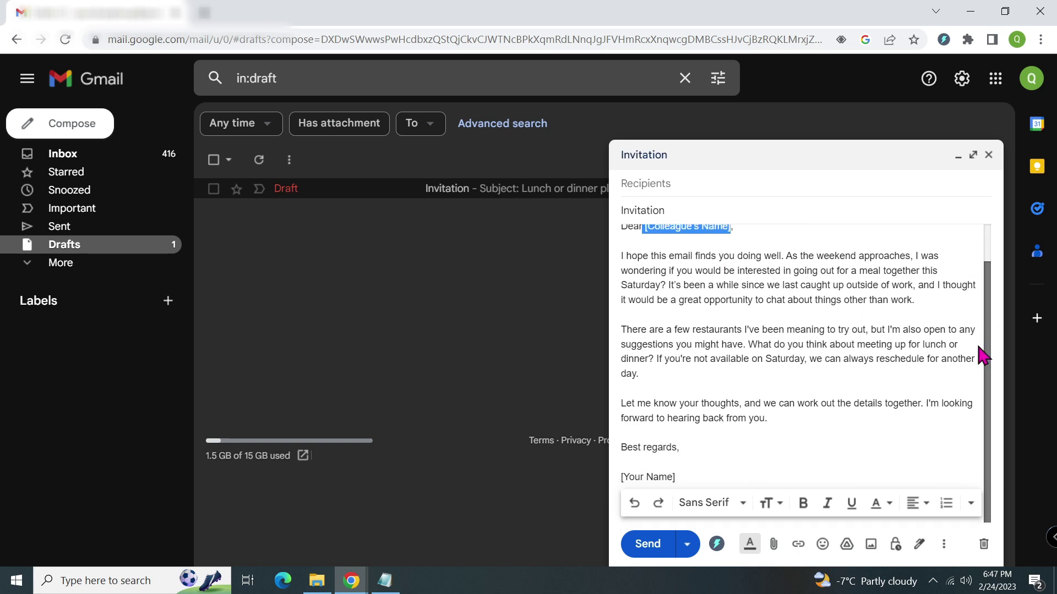
{"action": "left_click_drag", "start_coordinate": [676, 477], "coordinate": [619, 479]}
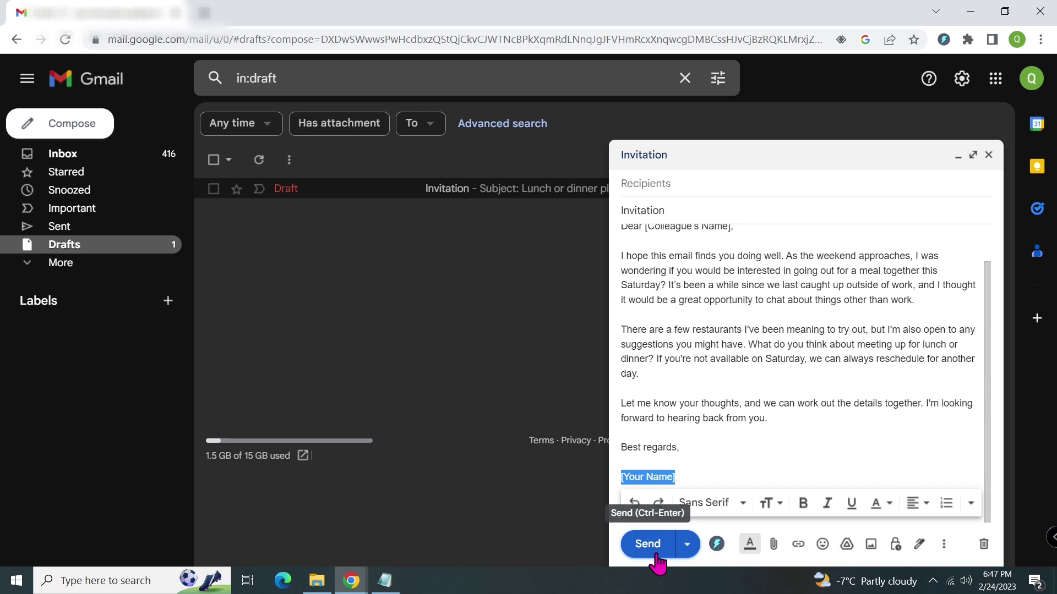
{"action": "left_click", "coordinate": [165, 133]}
{"action": "type", "text": "Chat"}
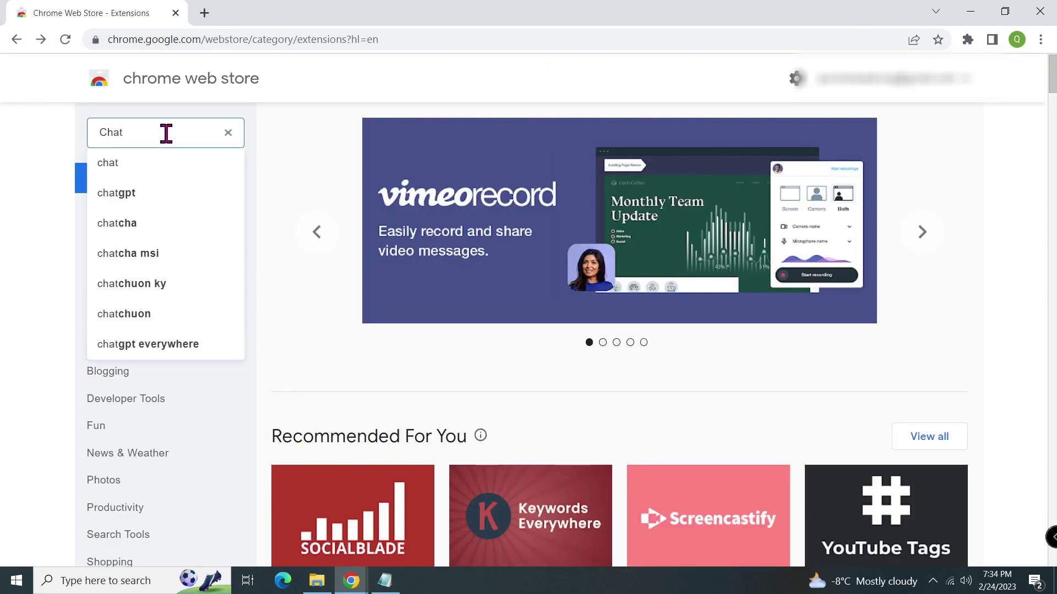
{"action": "type", "text": "gpt for"}
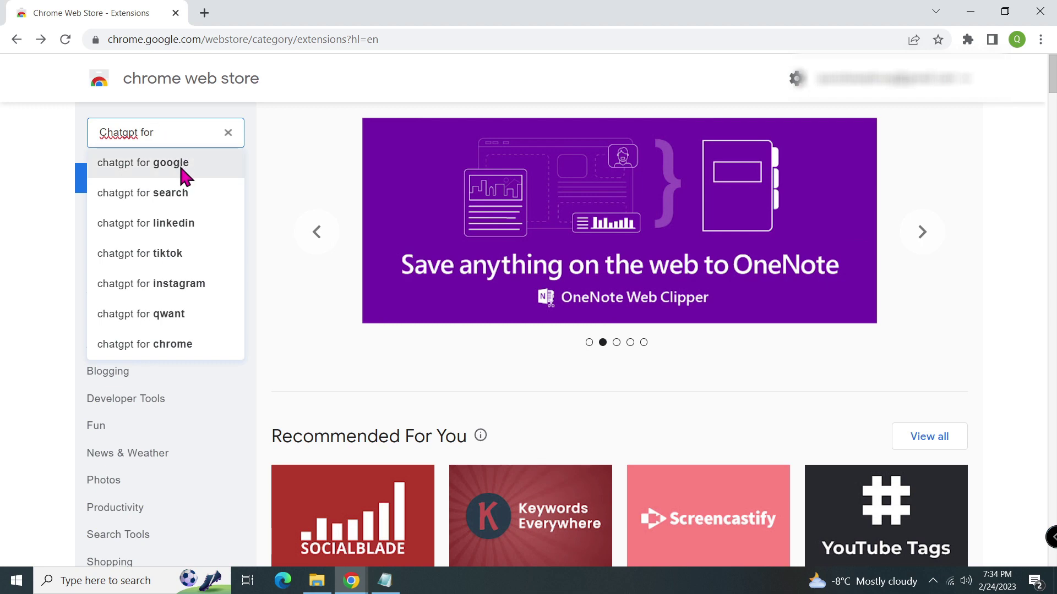
Find 'chatgpt for google' in the Chrome Web Store and open the ChatGPT for Google extension page.
{"action": "left_click", "coordinate": [183, 167]}
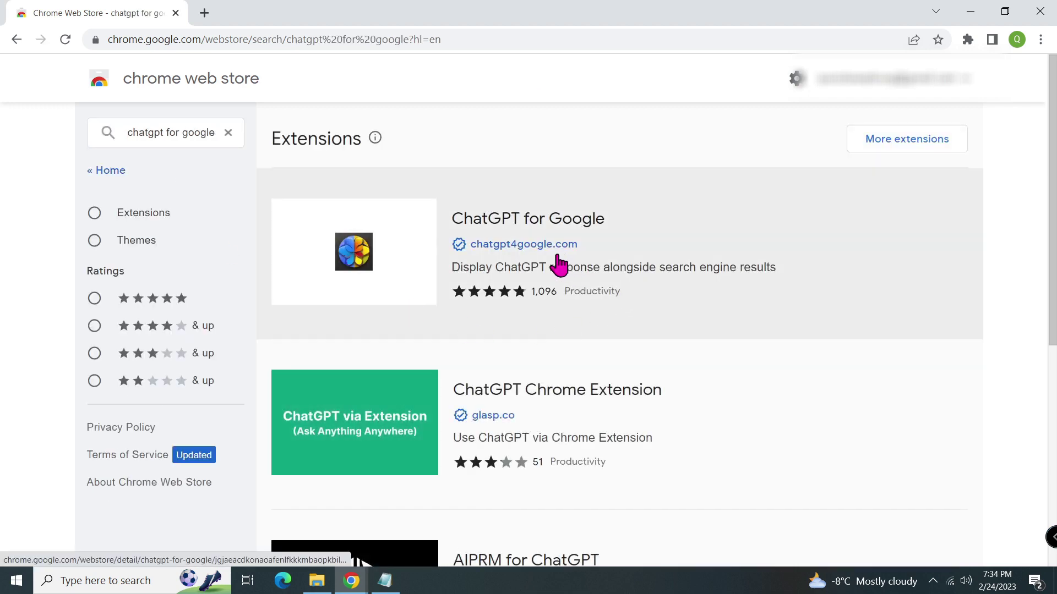
{"action": "left_click", "coordinate": [557, 223]}
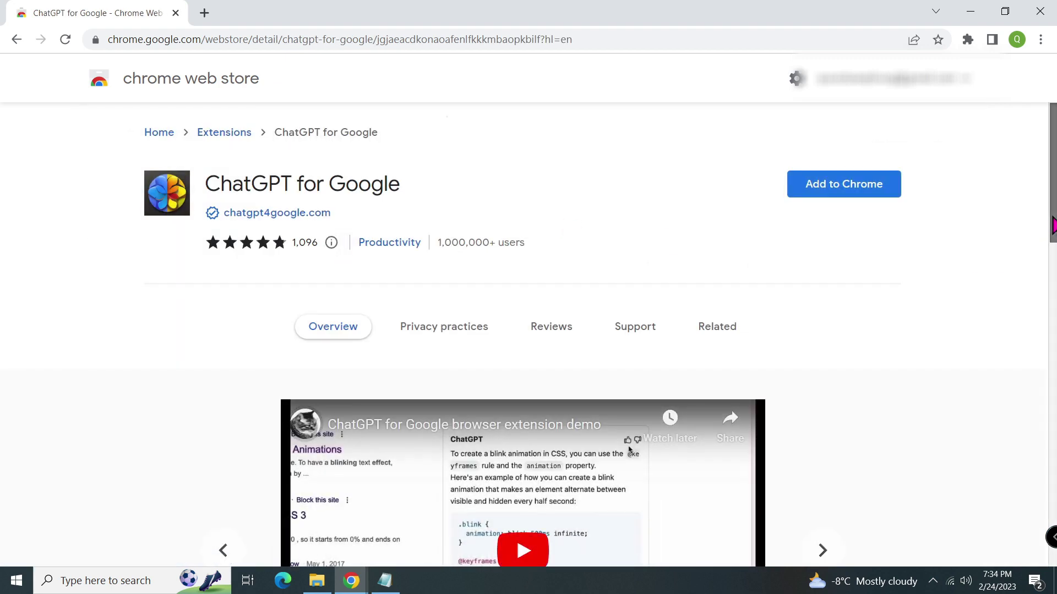
{"action": "scroll", "coordinate": [1041, 277], "scroll_direction": "down", "scroll_amount": 3}
{"action": "scroll", "coordinate": [1041, 288], "scroll_direction": "down", "scroll_amount": 8}
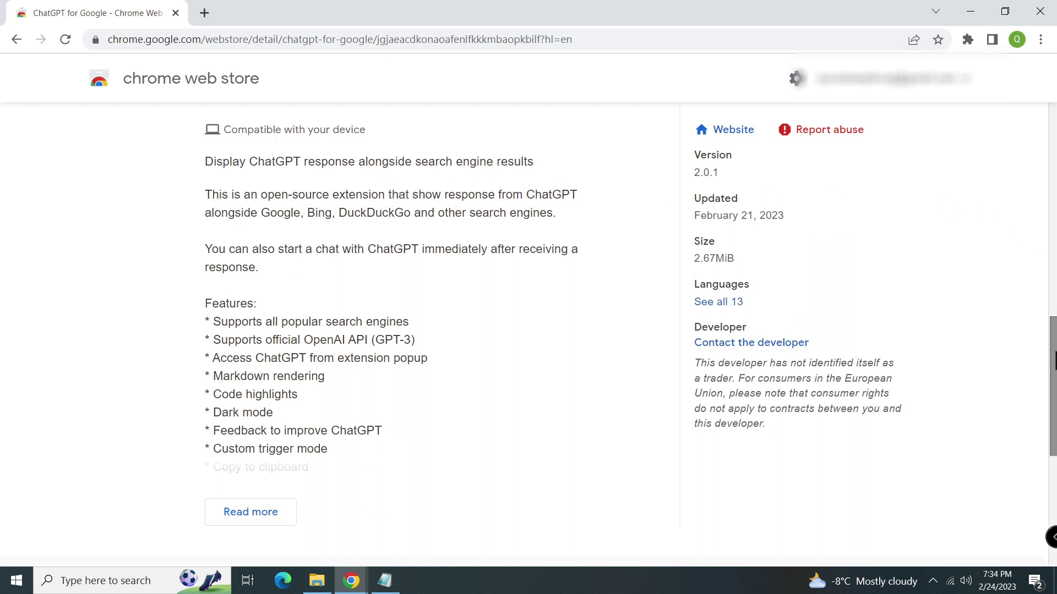
{"action": "left_click_drag", "start_coordinate": [1052, 358], "coordinate": [1053, 141]}
Add ChatGPT for Google to Chrome and pin it in the Extensions menu.
{"action": "left_click", "coordinate": [866, 202]}
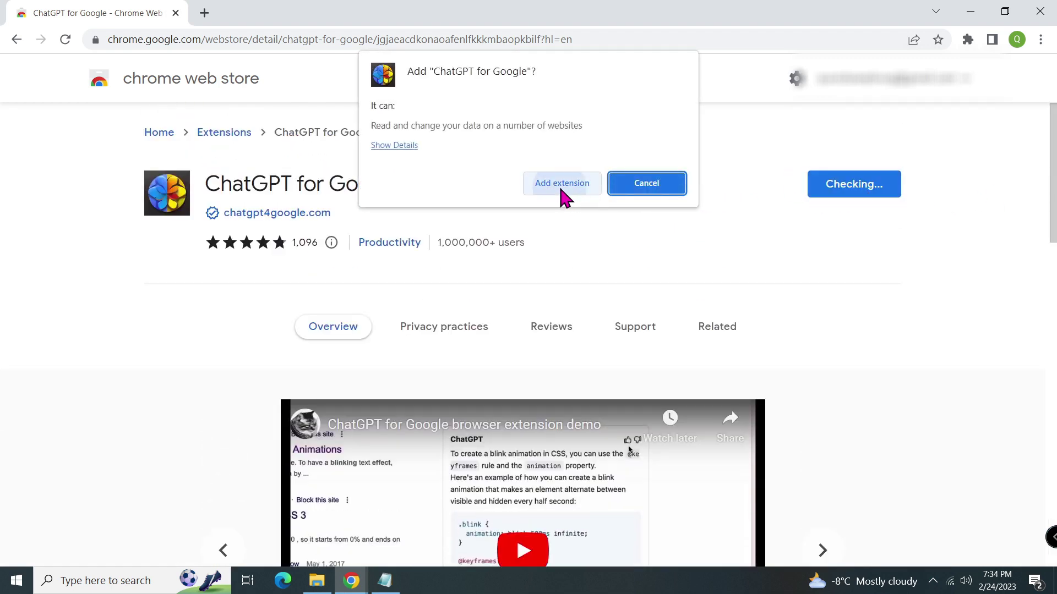
{"action": "left_click", "coordinate": [560, 189]}
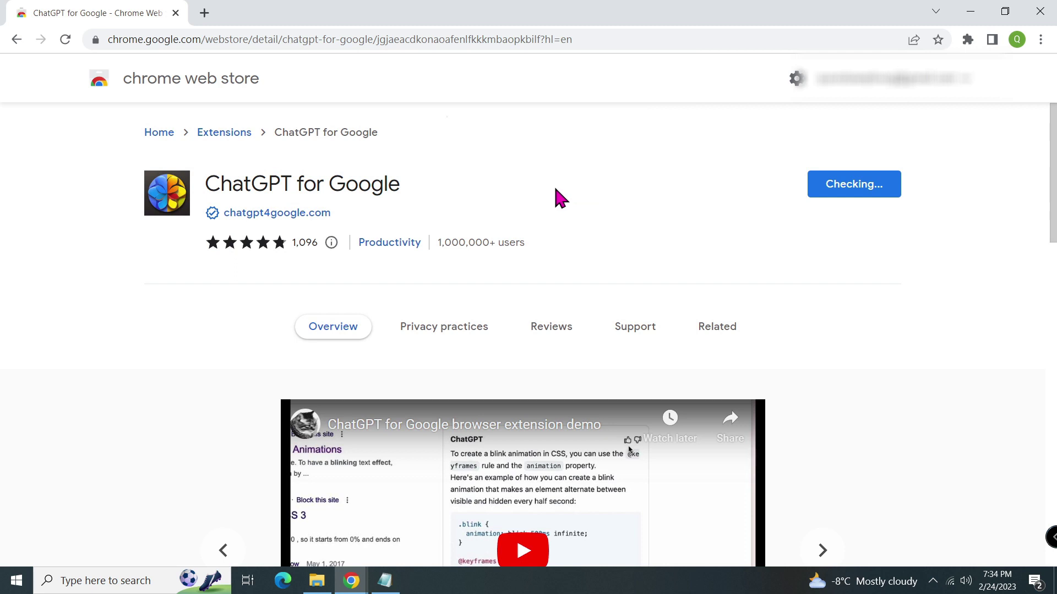
{"action": "left_click", "coordinate": [967, 39]}
{"action": "left_click", "coordinate": [934, 146]}
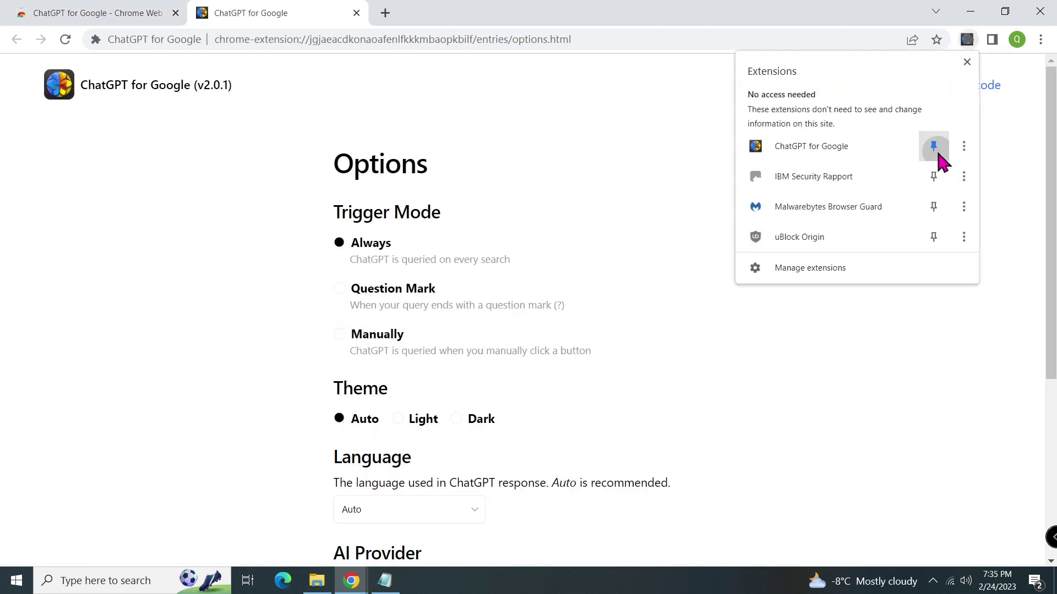
{"action": "left_click", "coordinate": [967, 62]}
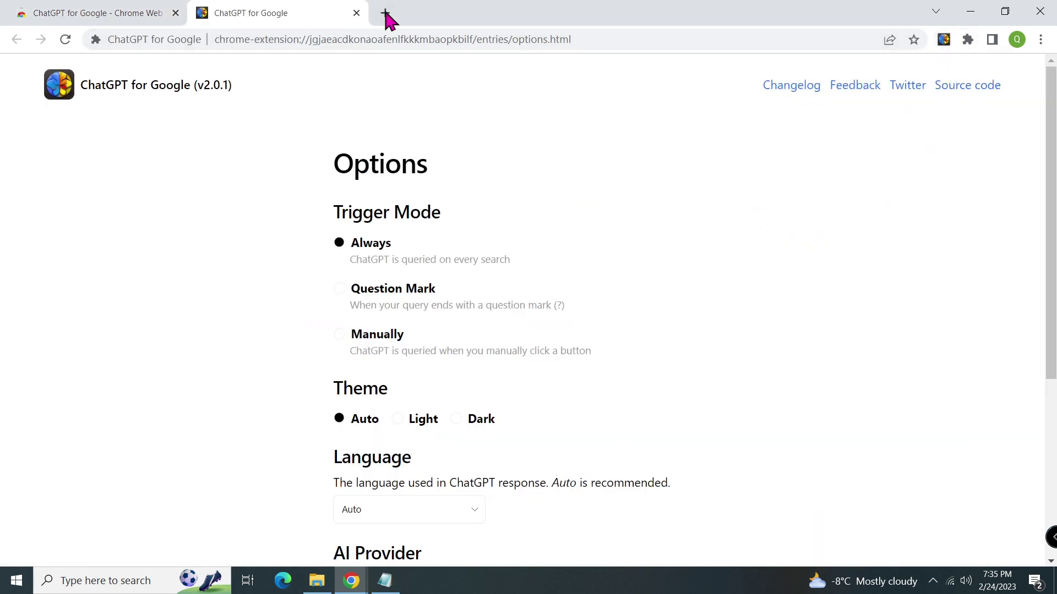
{"action": "left_click", "coordinate": [385, 13]}
Search Google for 'how to use chat gpt' and scroll the results and ChatGPT answer panel.
{"action": "left_click", "coordinate": [538, 323]}
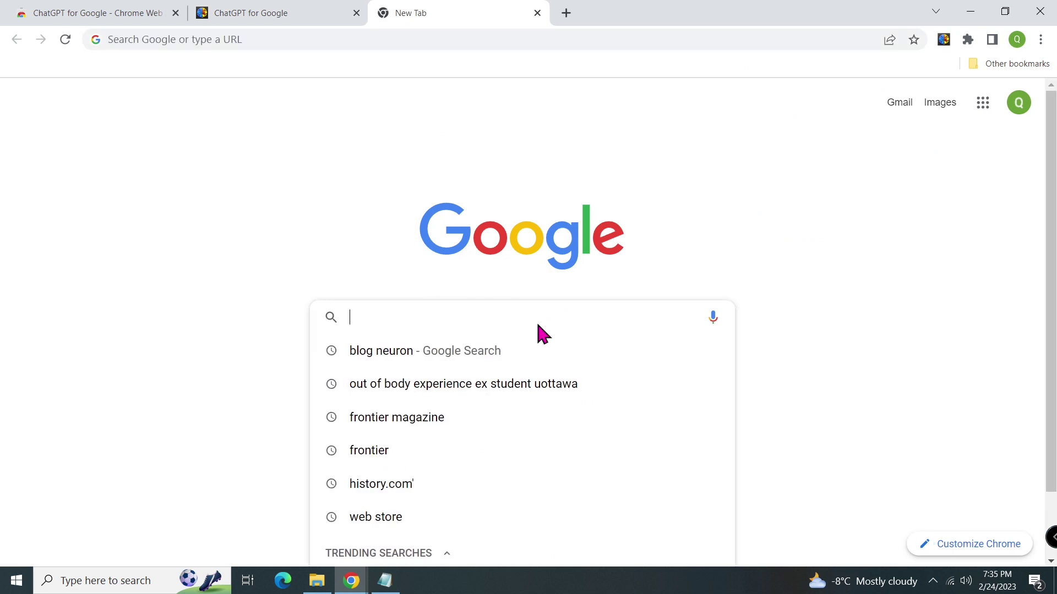
{"action": "type", "text": "how to use"}
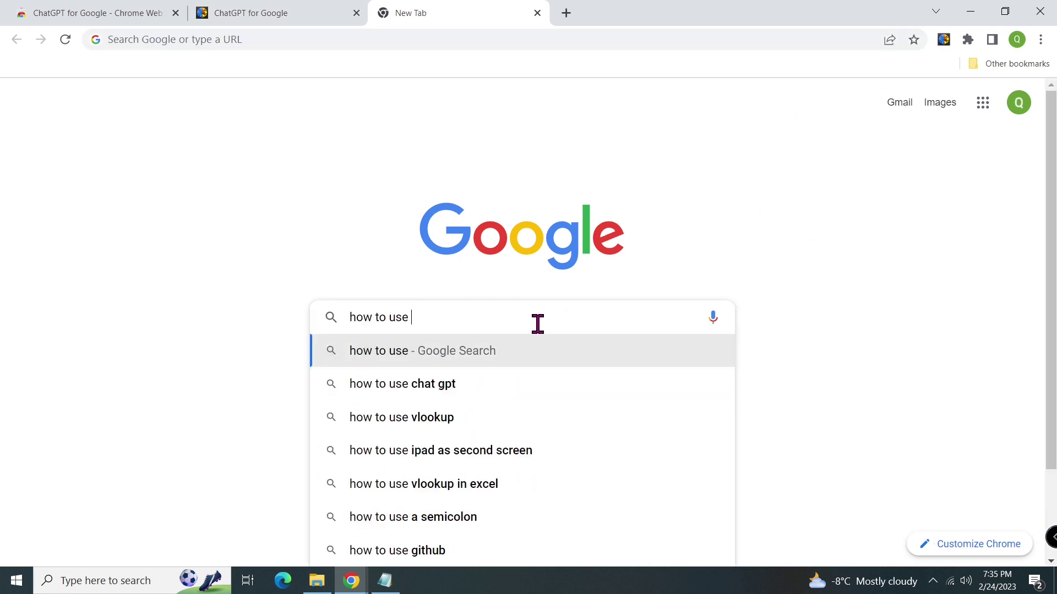
{"action": "type", "text": " chat gpt"}
{"action": "key", "text": "Return"}
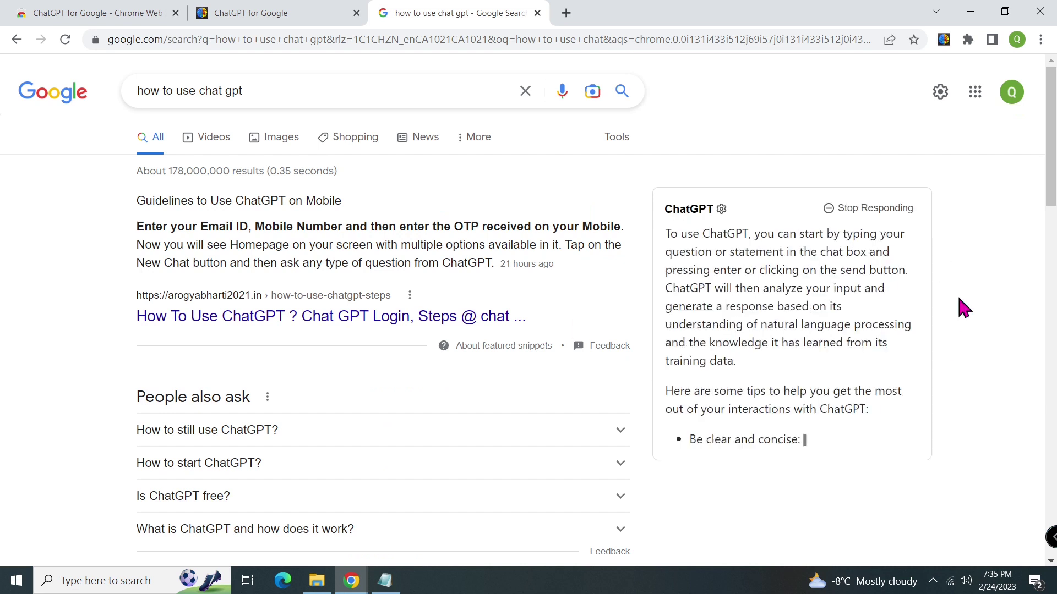
{"action": "scroll", "coordinate": [1052, 179], "scroll_direction": "down", "scroll_amount": 2}
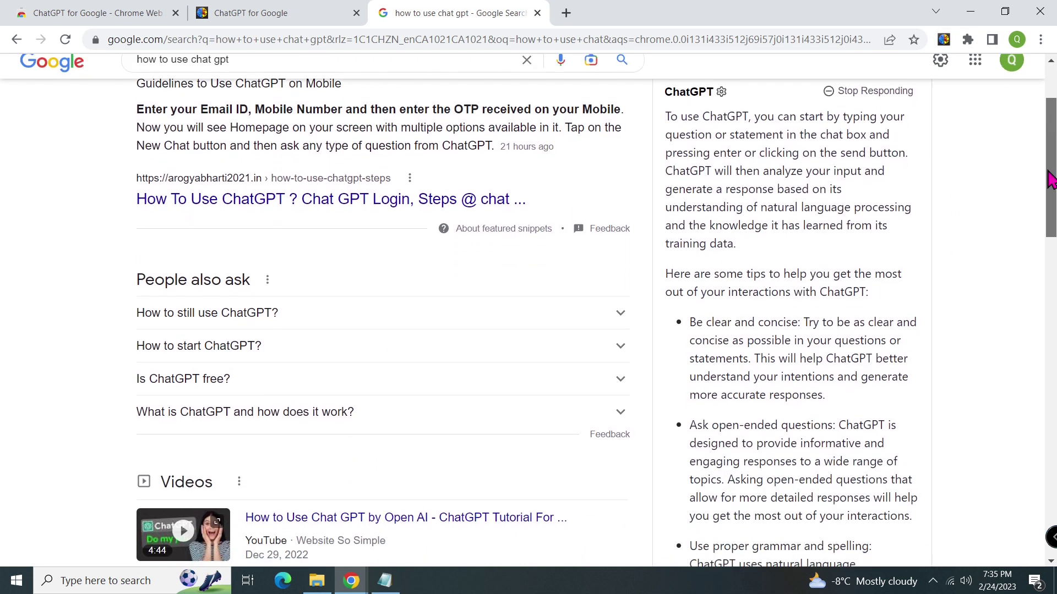
{"action": "scroll", "coordinate": [1047, 231], "scroll_direction": "down", "scroll_amount": 4}
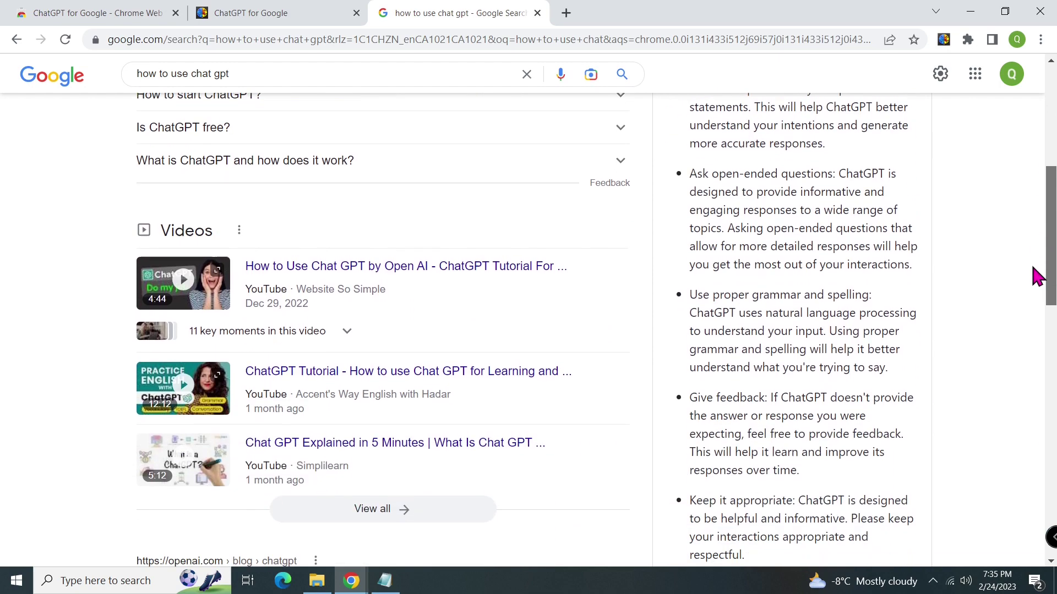
{"action": "scroll", "coordinate": [1035, 286], "scroll_direction": "down", "scroll_amount": 2}
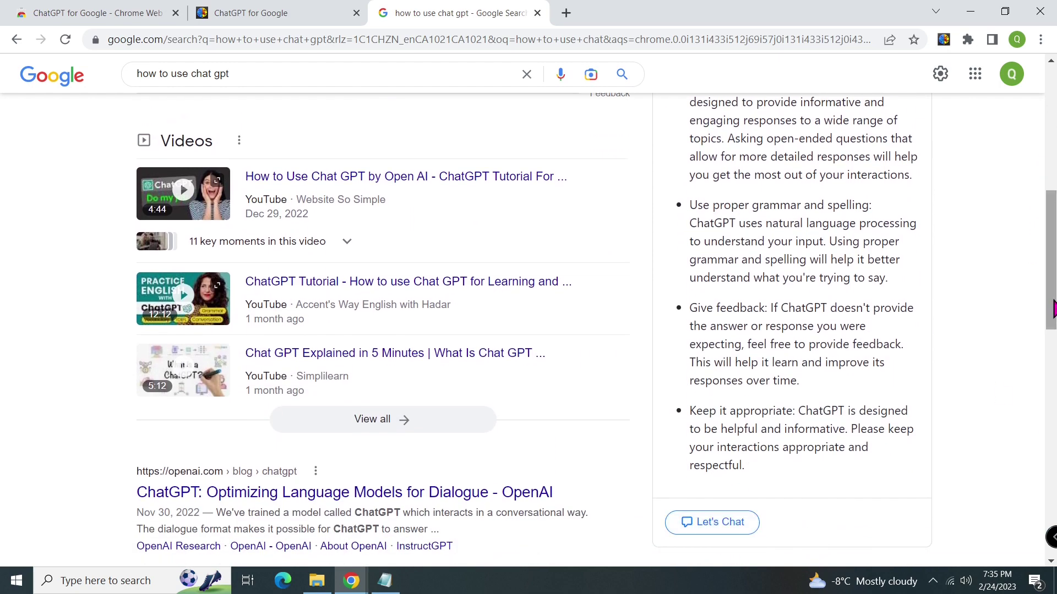
{"action": "scroll", "coordinate": [1052, 309], "scroll_direction": "up", "scroll_amount": 8}
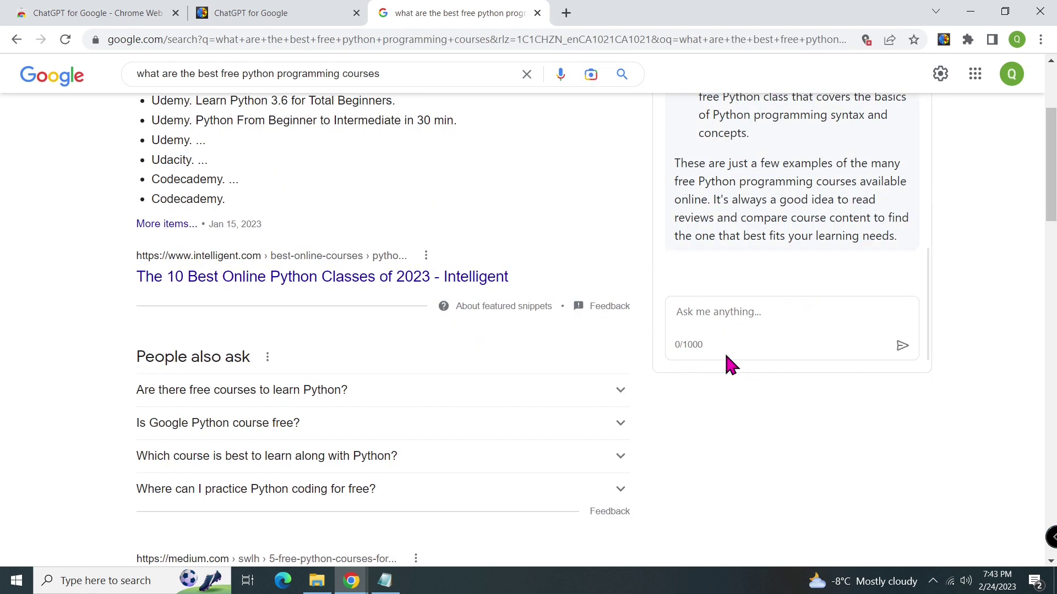
Ask the ChatGPT panel for a 30-word funny hungry-pup story and select its reply.
{"action": "left_click", "coordinate": [760, 320]}
{"action": "type", "text": "write a funny story in 30 words about a hungry"}
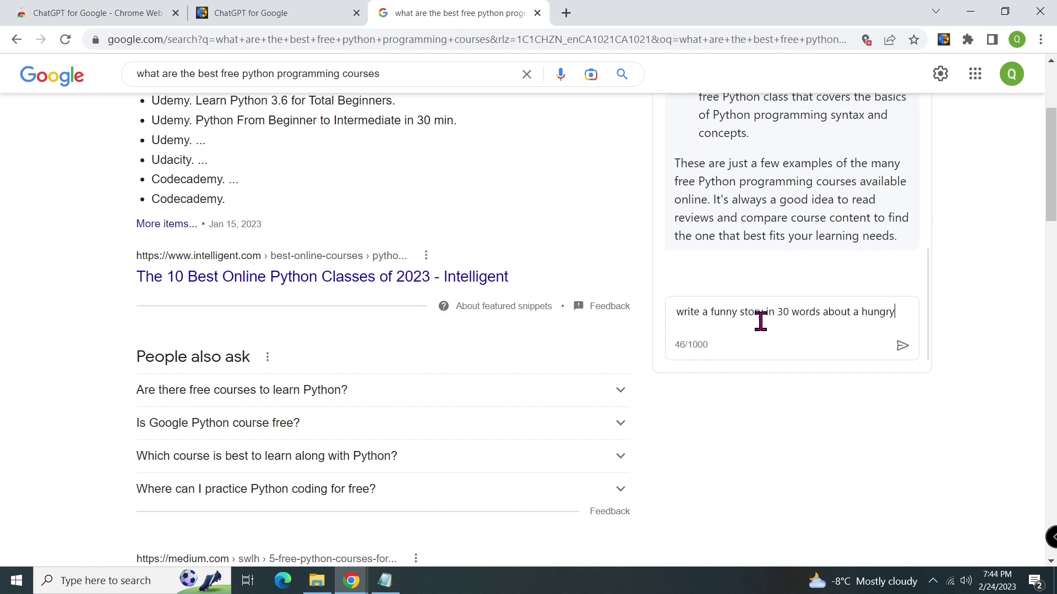
{"action": "type", "text": " pup looking for"}
{"action": "type", "text": "his morther, but fu"}
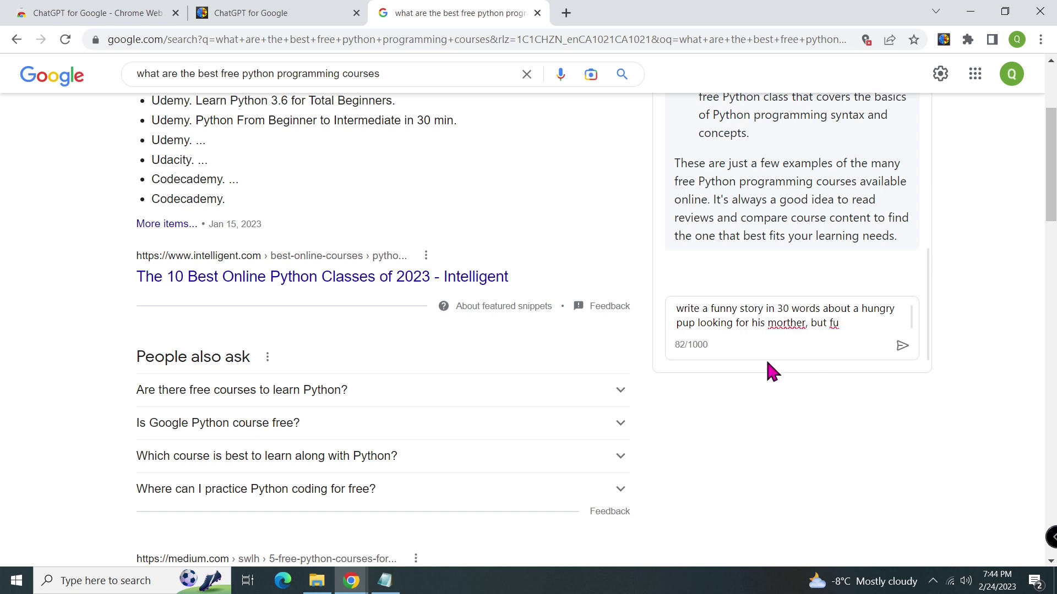
{"action": "key", "text": "BackSpace"}
{"action": "type", "text": "ound his father."}
{"action": "key", "text": "Return"}
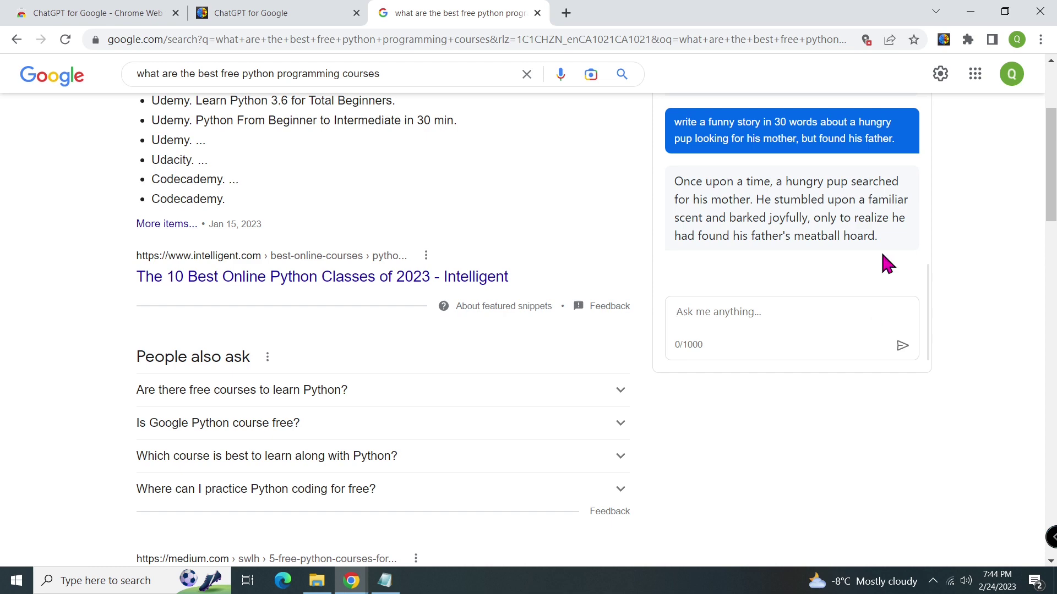
{"action": "left_click_drag", "start_coordinate": [885, 244], "coordinate": [668, 194]}
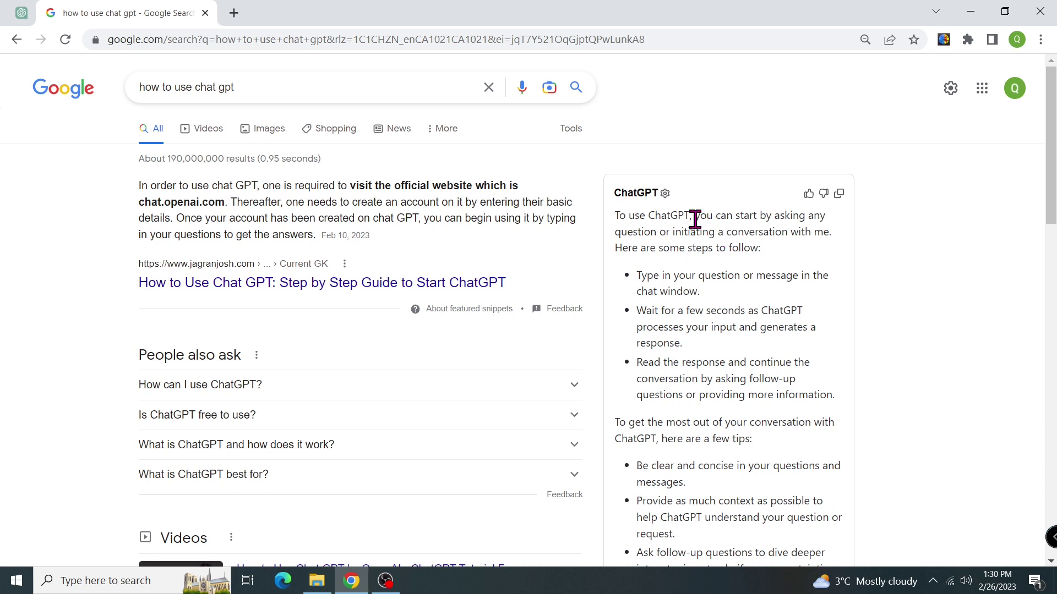
In ChatGPT for Google options, try Trigger Mode Always, then Question Mark, ending on Manually.
{"action": "left_click", "coordinate": [665, 193]}
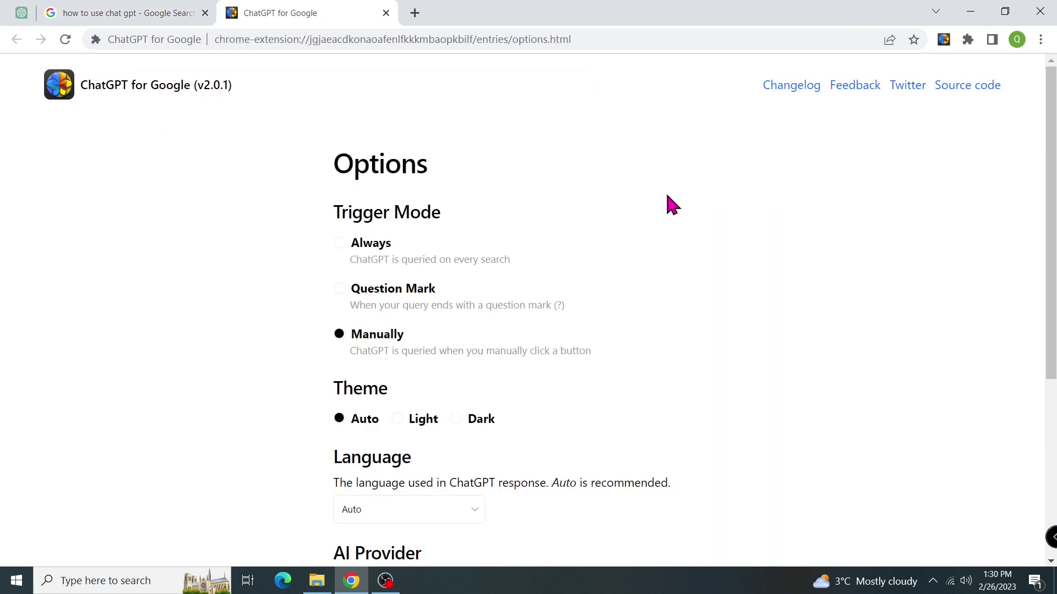
{"action": "left_click", "coordinate": [340, 248]}
{"action": "left_click", "coordinate": [339, 290]}
{"action": "left_click", "coordinate": [340, 342]}
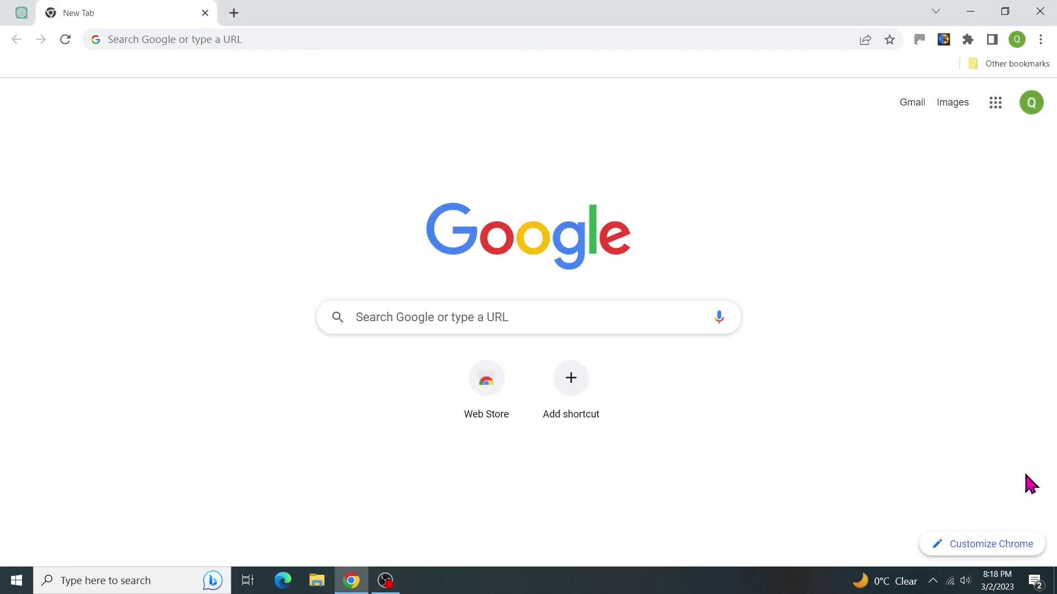
Search Google for 'how to make egg coffee' and ask ChatGPT to answer the query.
{"action": "left_click", "coordinate": [540, 321]}
{"action": "type", "text": "h"}
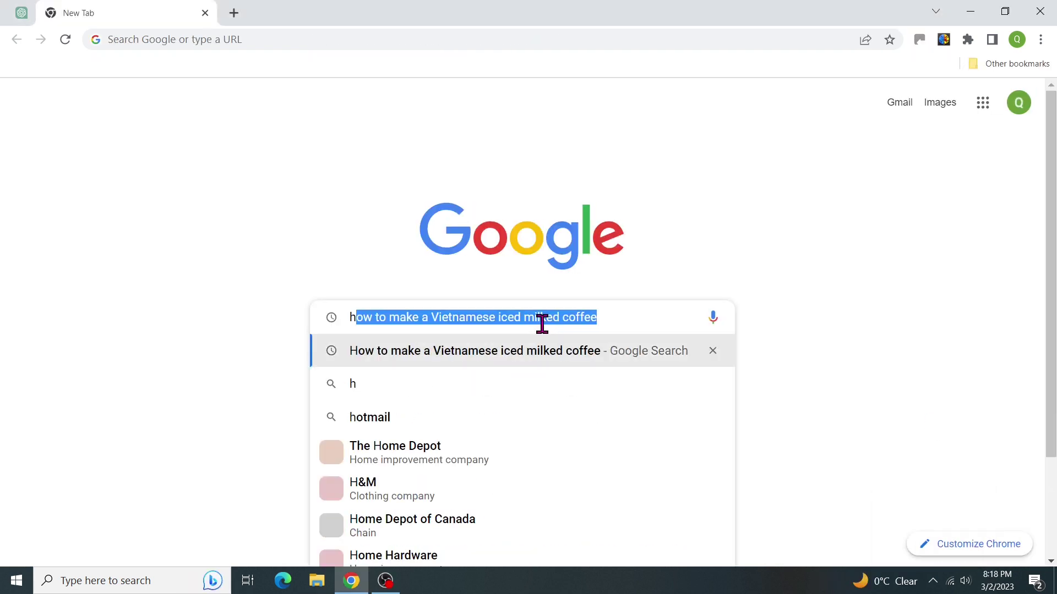
{"action": "type", "text": "ow to make egg cofe"}
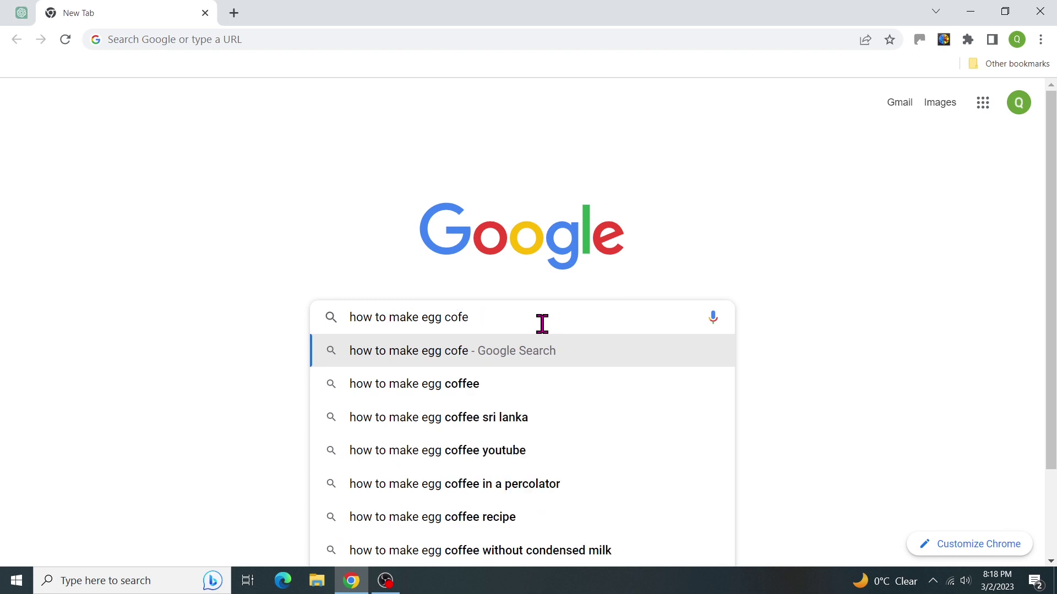
{"action": "key", "text": "BackSpace"}
{"action": "type", "text": "ffee"}
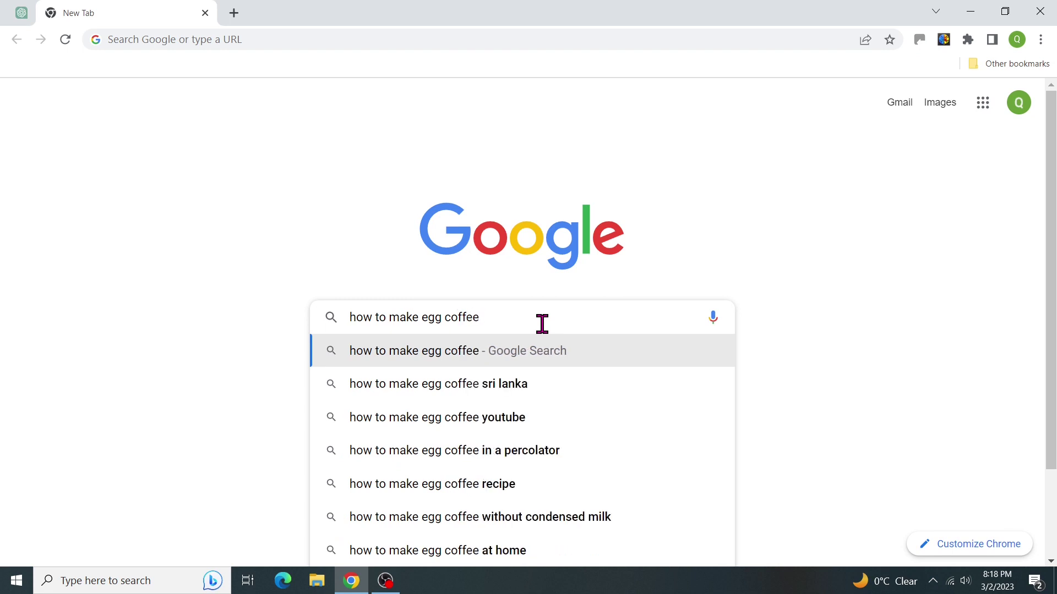
{"action": "key", "text": "Return"}
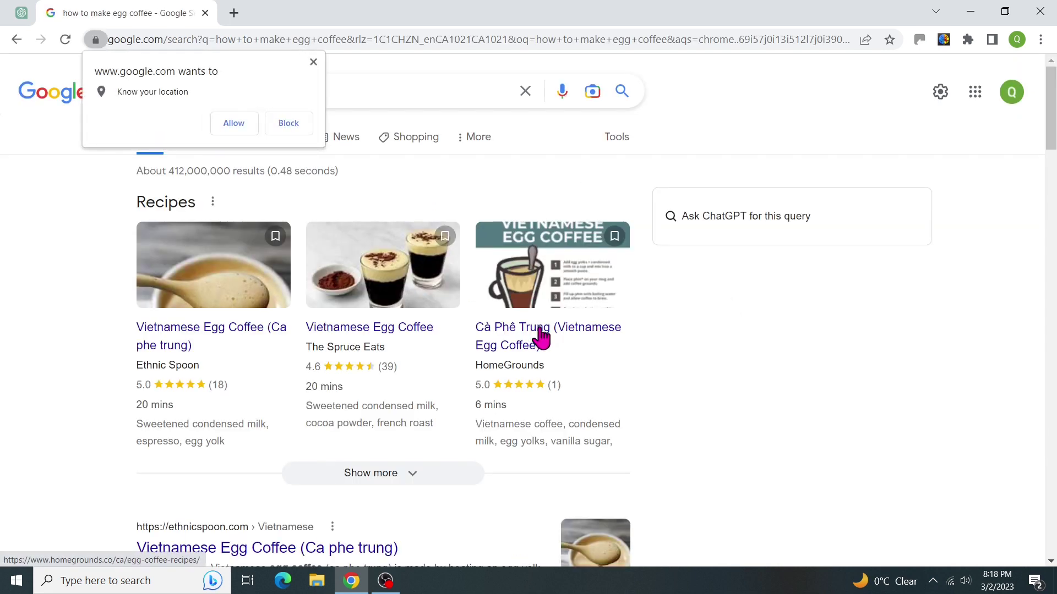
{"action": "left_click", "coordinate": [769, 231]}
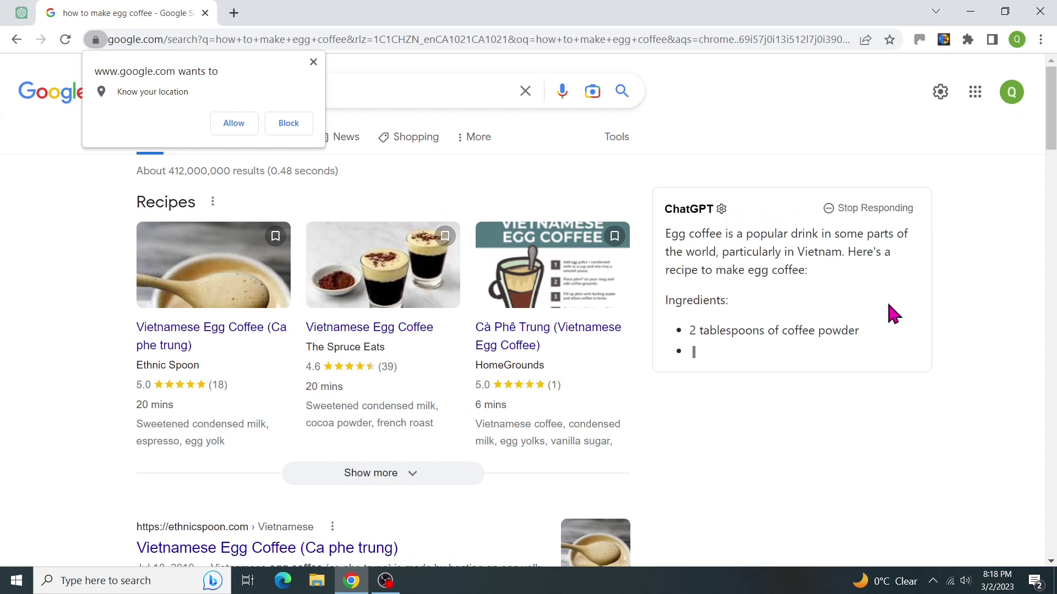
{"action": "left_click_drag", "start_coordinate": [1052, 129], "coordinate": [1051, 178]}
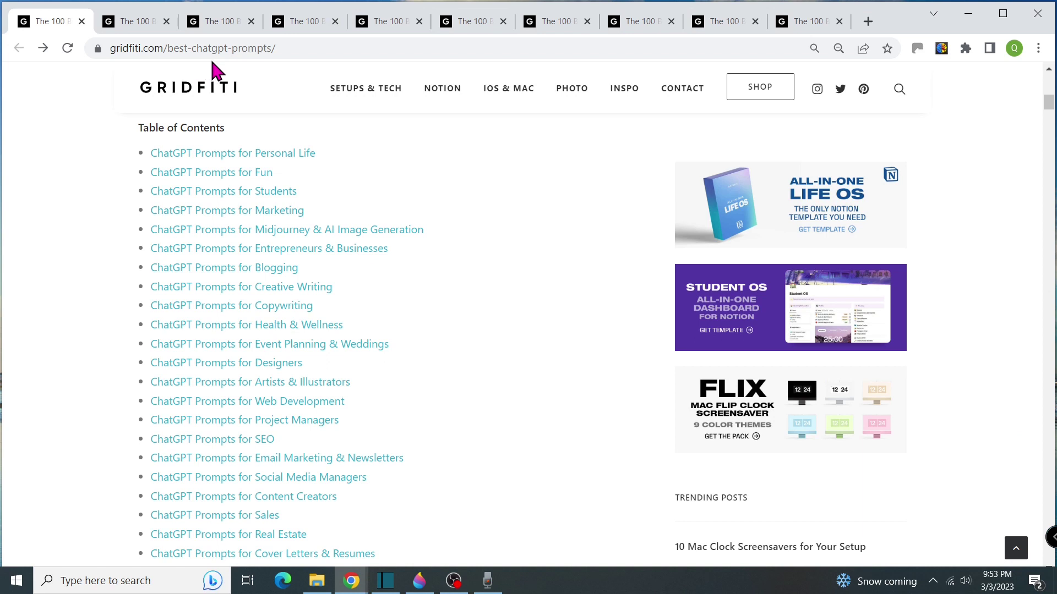
{"action": "left_click", "coordinate": [149, 25]}
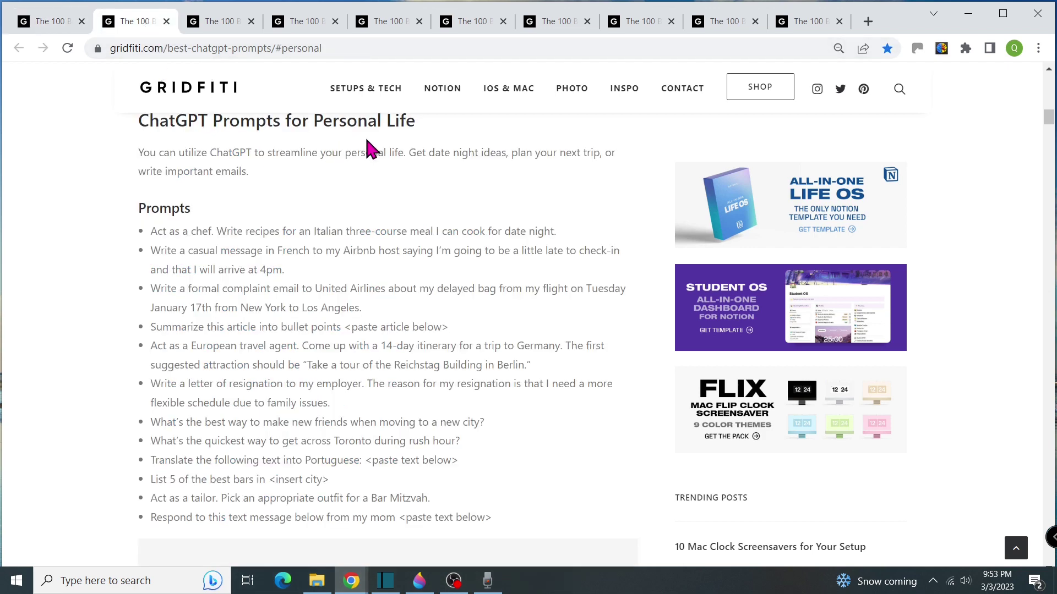
{"action": "left_click", "coordinate": [226, 25]}
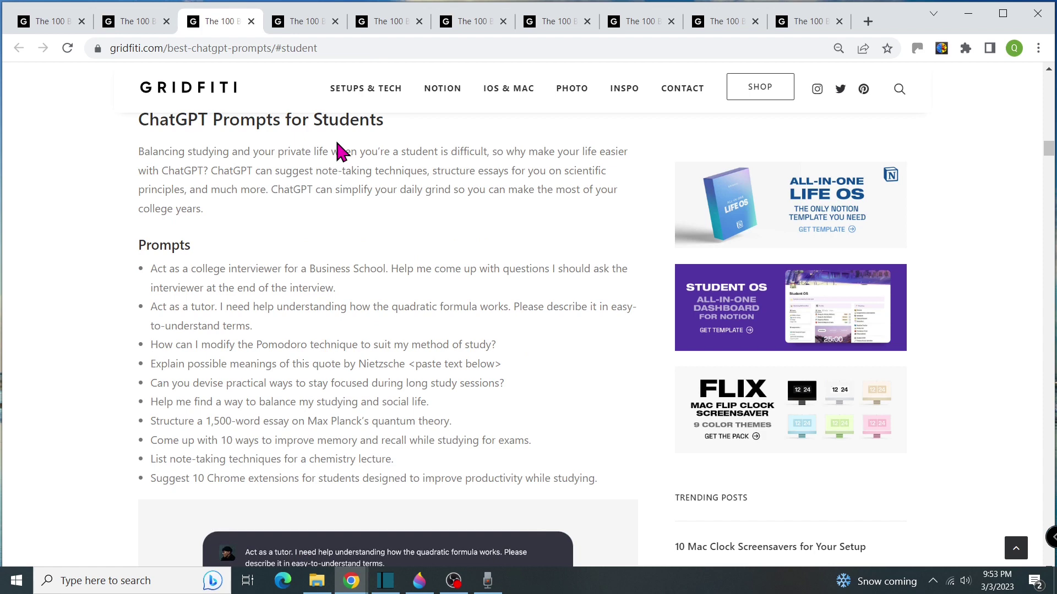
{"action": "left_click", "coordinate": [306, 21]}
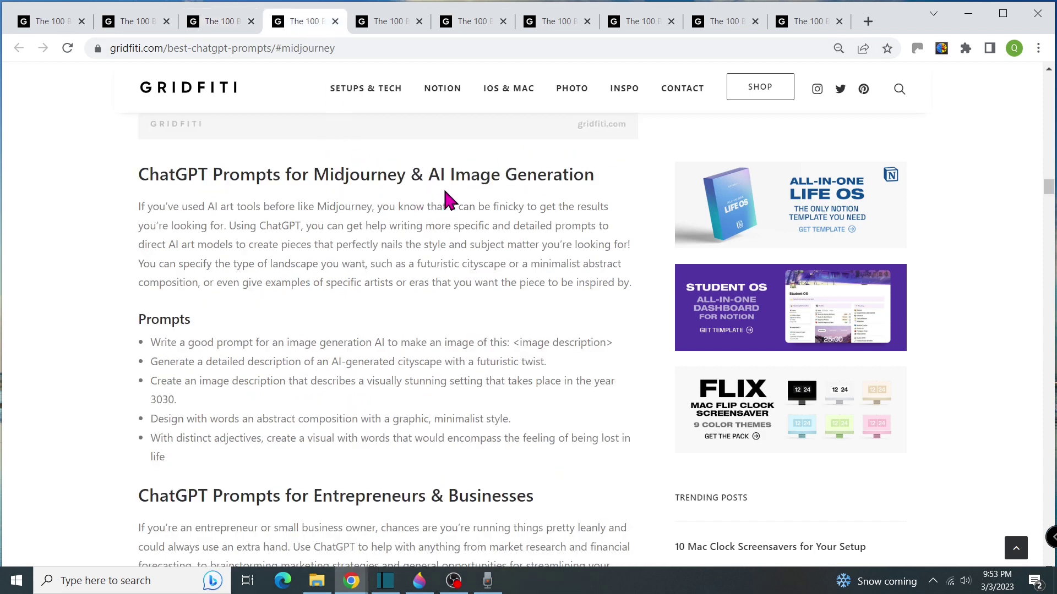
{"action": "left_click", "coordinate": [387, 20]}
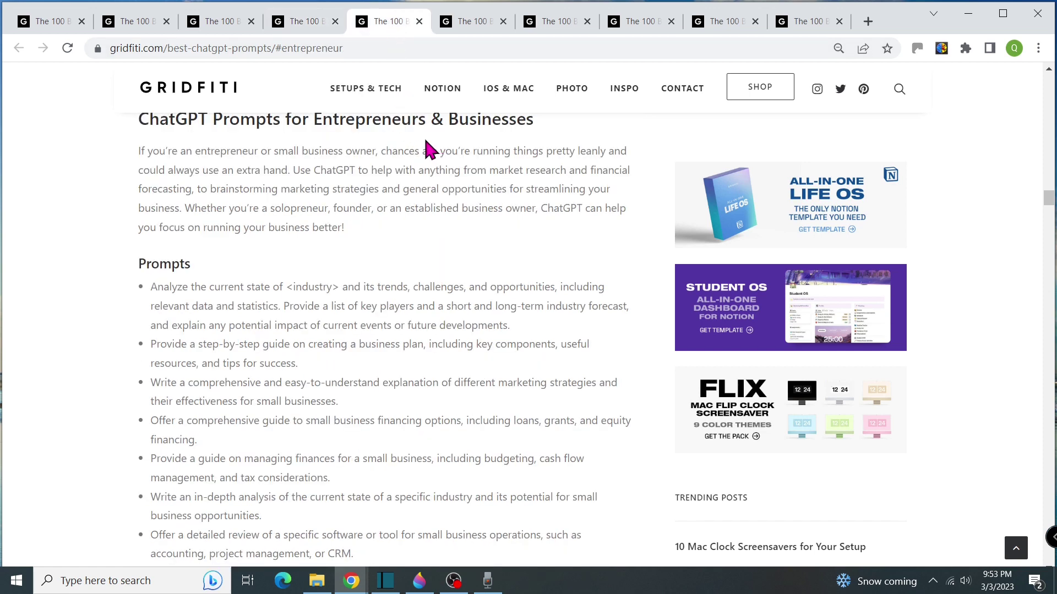
{"action": "left_click", "coordinate": [466, 21]}
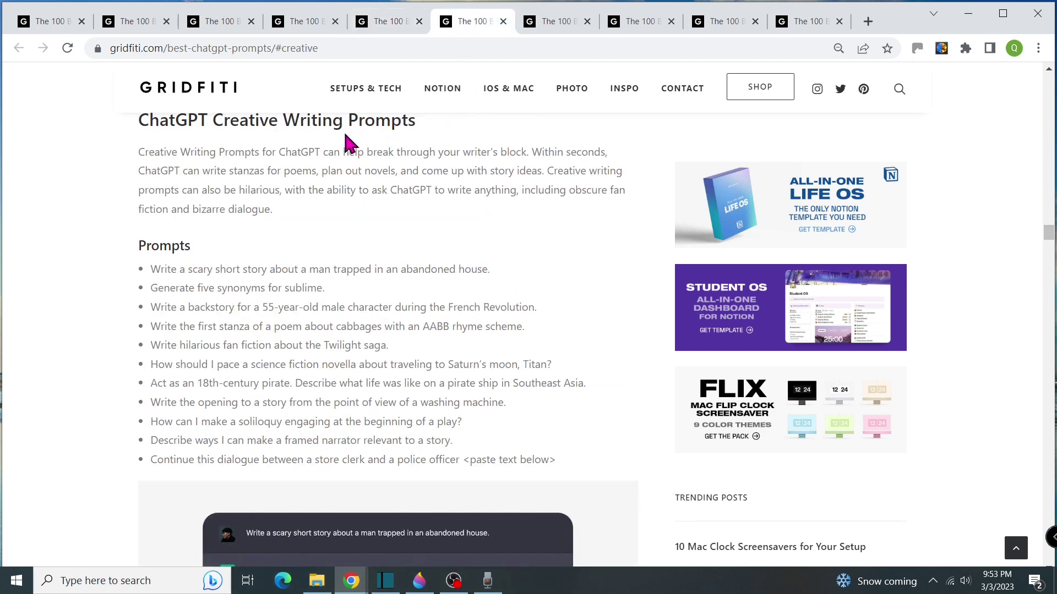
{"action": "left_click", "coordinate": [553, 21]}
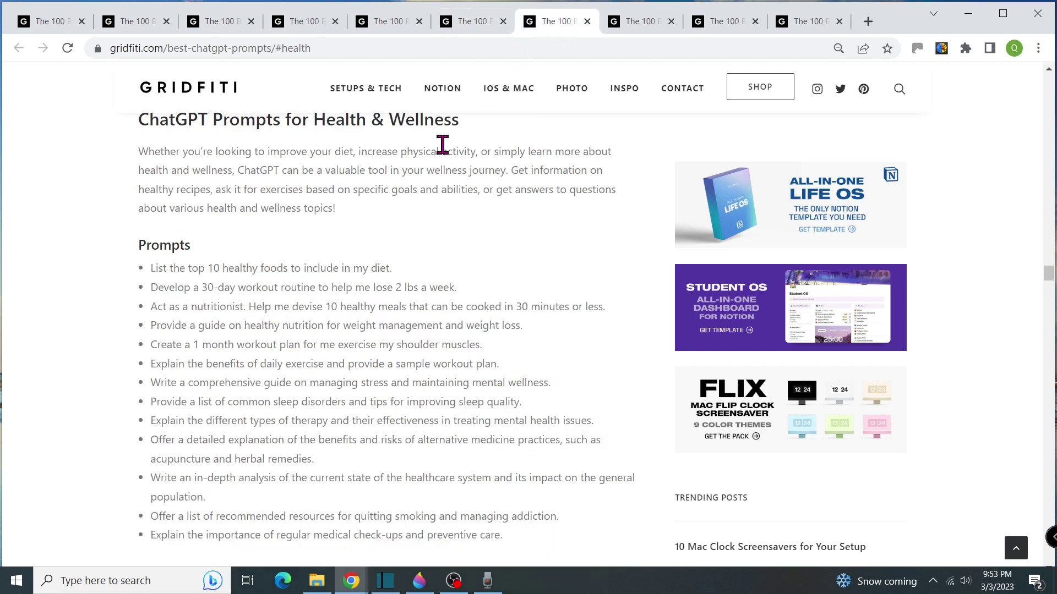
{"action": "left_click", "coordinate": [637, 25]}
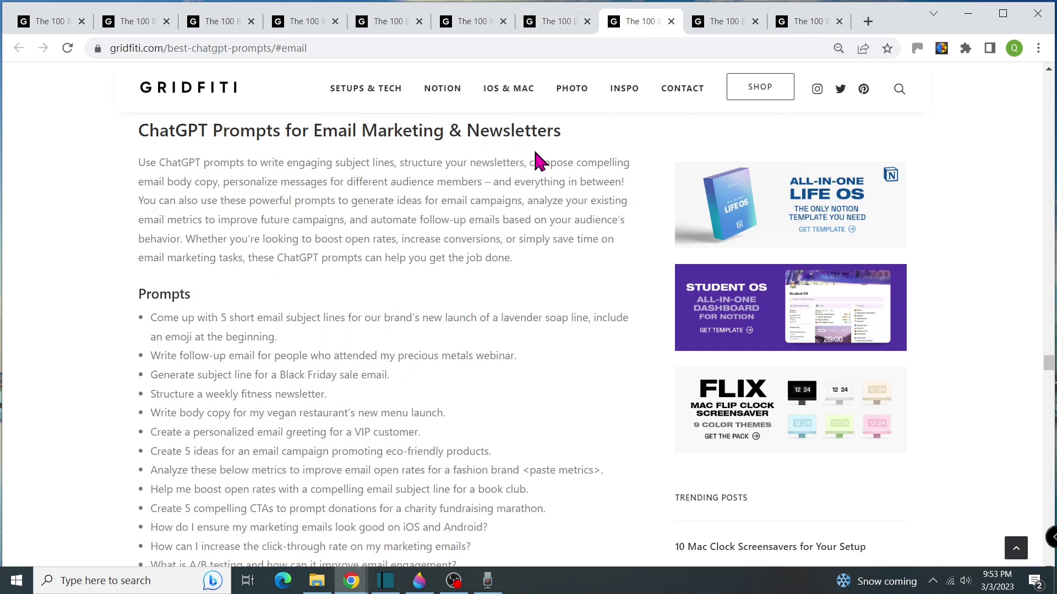
{"action": "left_click", "coordinate": [720, 22]}
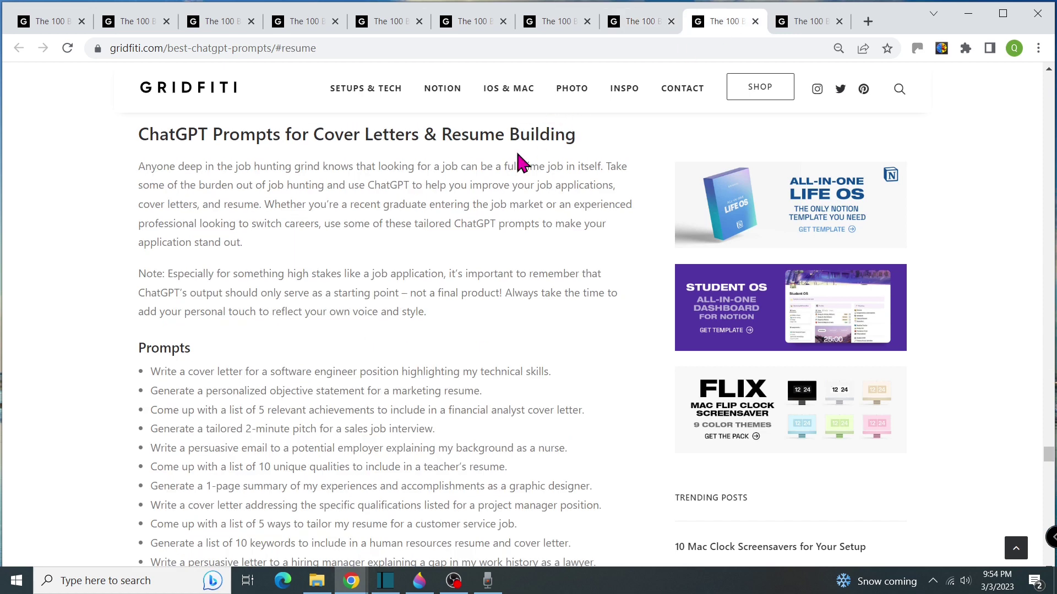
{"action": "left_click", "coordinate": [806, 22]}
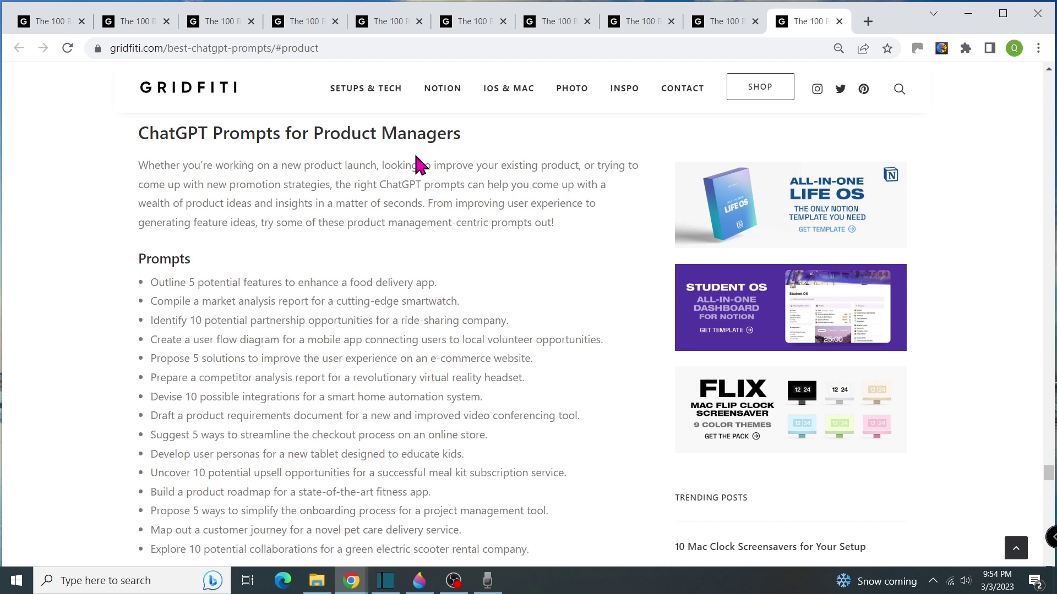
{"action": "left_click", "coordinate": [70, 25]}
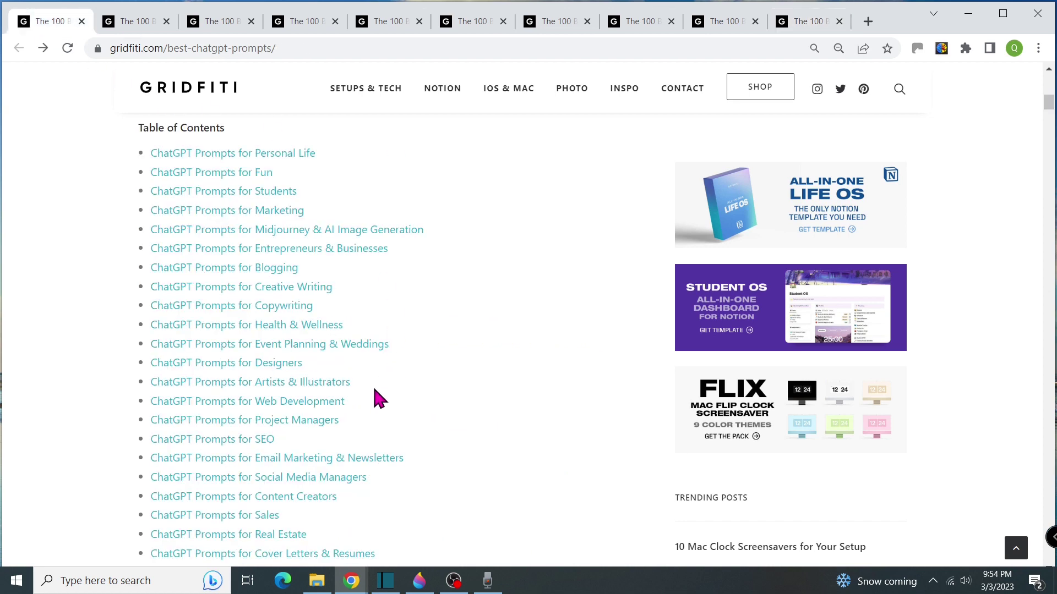